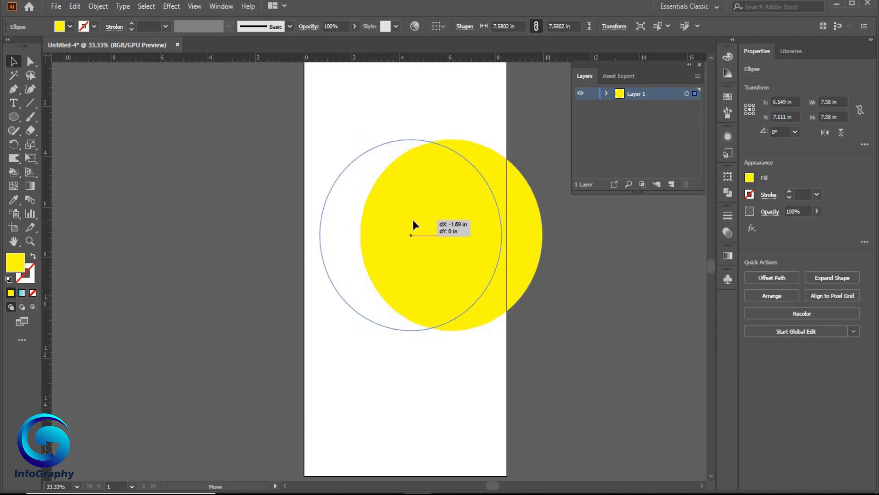
Fill the large yellow circle with black and centre it horizontally on the artboard
click(70, 26)
click(30, 46)
click(157, 163)
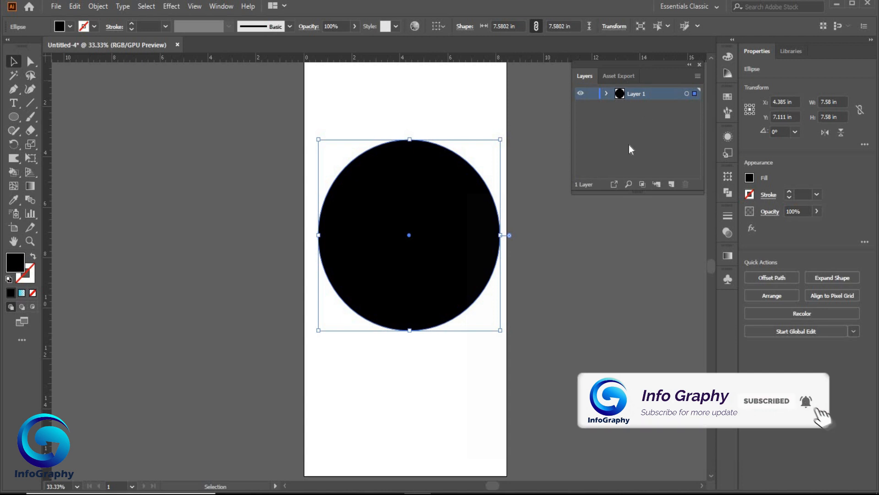
drag(445, 193, 442, 192)
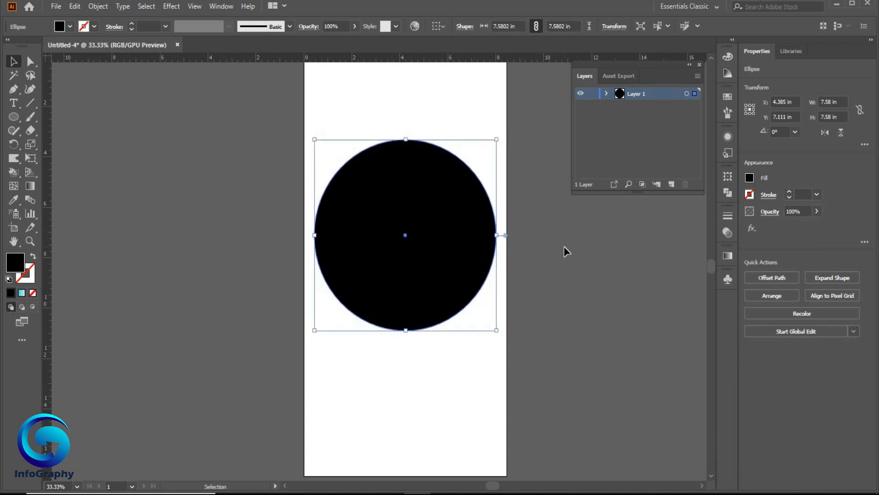
click(565, 246)
click(543, 98)
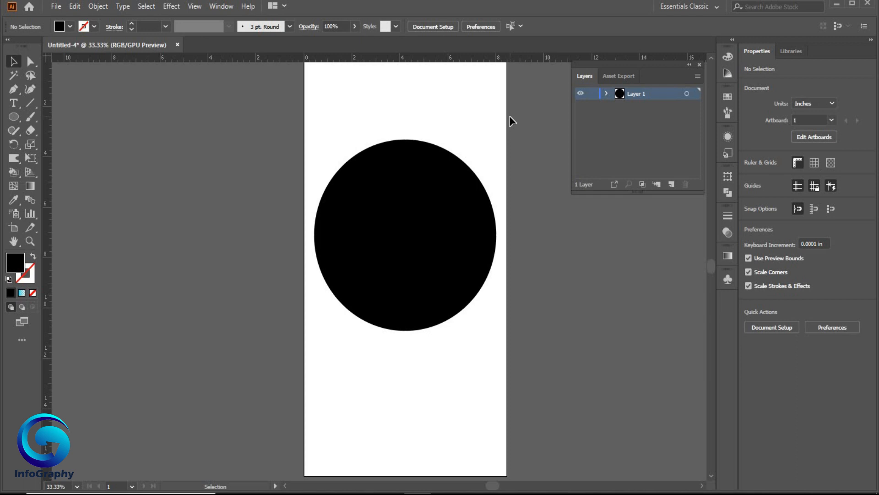
Add a new layer and place a horizontal and a vertical guide crossing at the black circle's centre
click(671, 184)
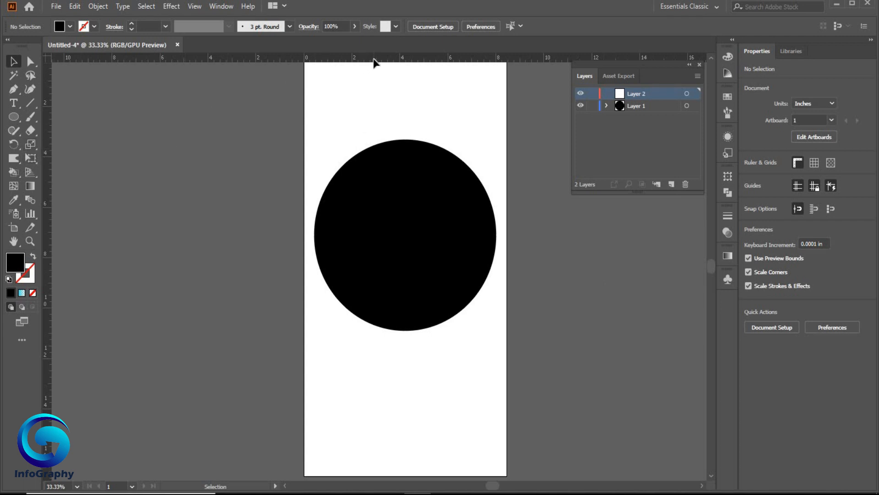
drag(373, 61, 406, 235)
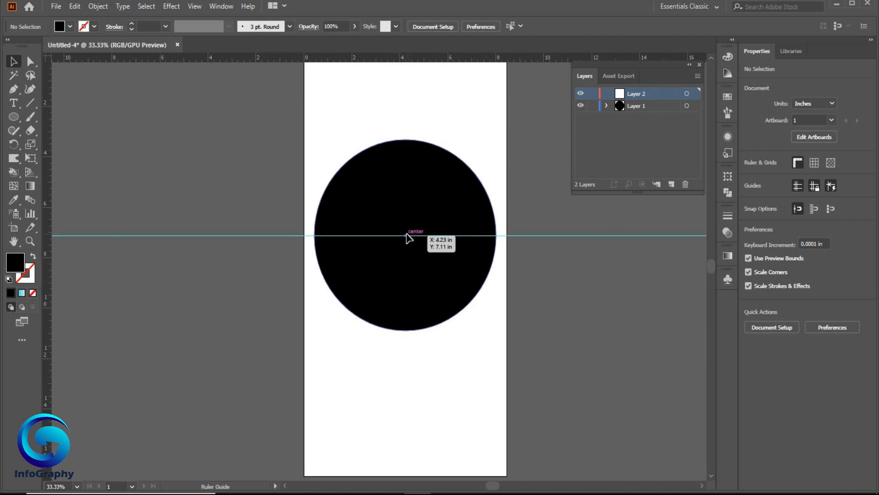
drag(48, 194, 406, 236)
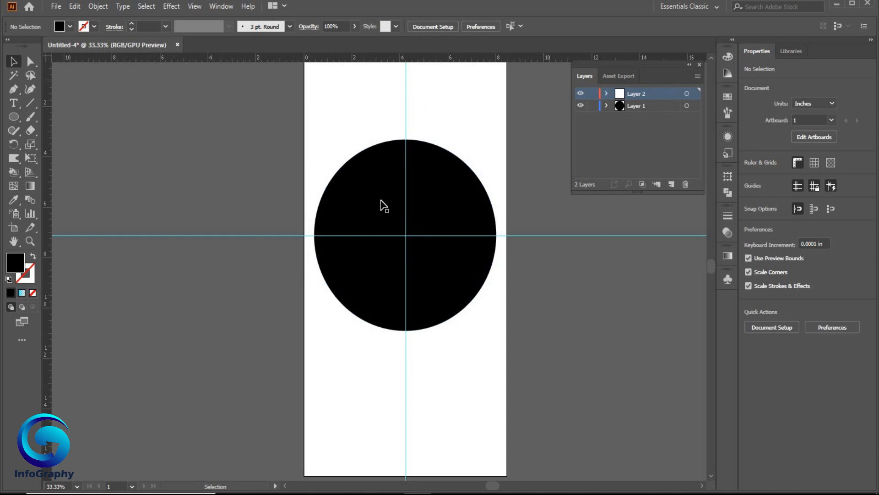
Draw a small circle about 0.41 in across on the empty canvas beside the artboard and fill it with yellow
click(14, 117)
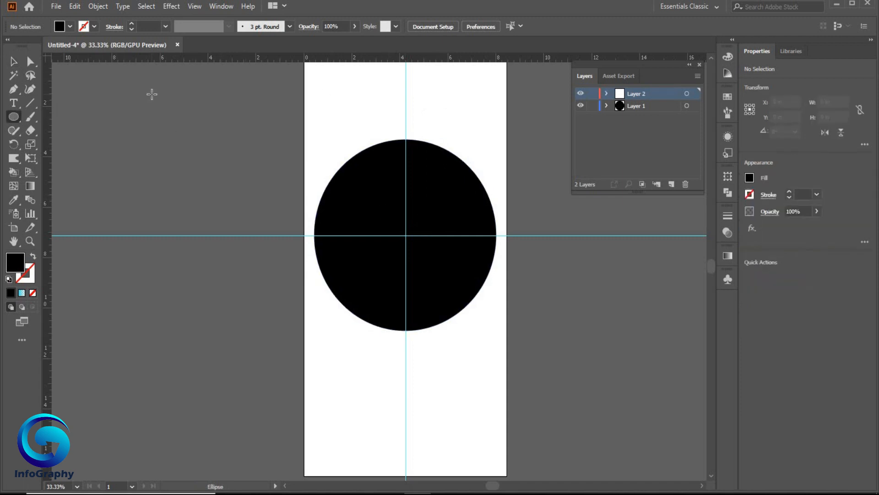
drag(152, 94, 154, 104)
click(13, 61)
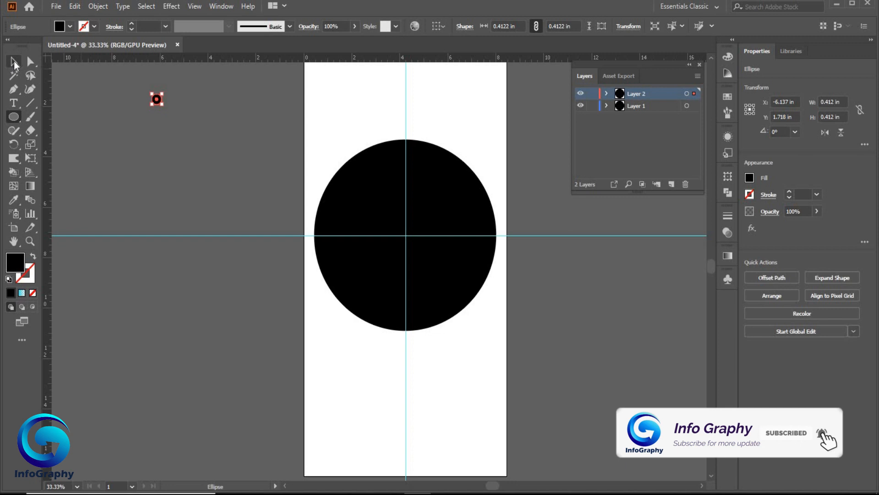
click(70, 27)
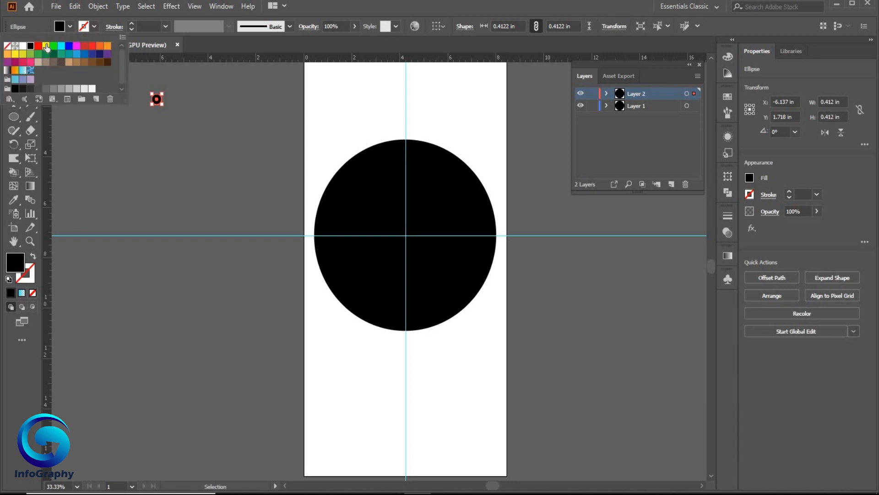
click(46, 47)
click(133, 160)
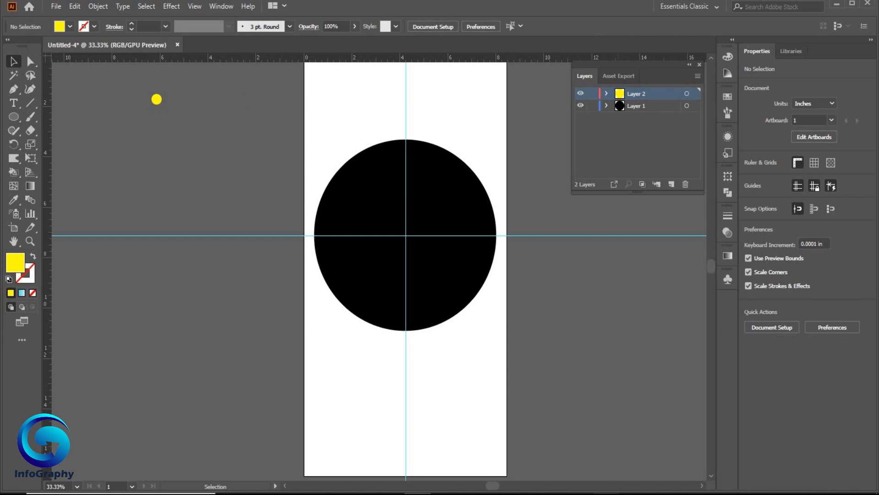
Switch to Calculator, compute 360 ÷ 12 and minimize the calculator to return to Illustrator
key(alt+Tab)
click(706, 379)
click(706, 348)
click(669, 416)
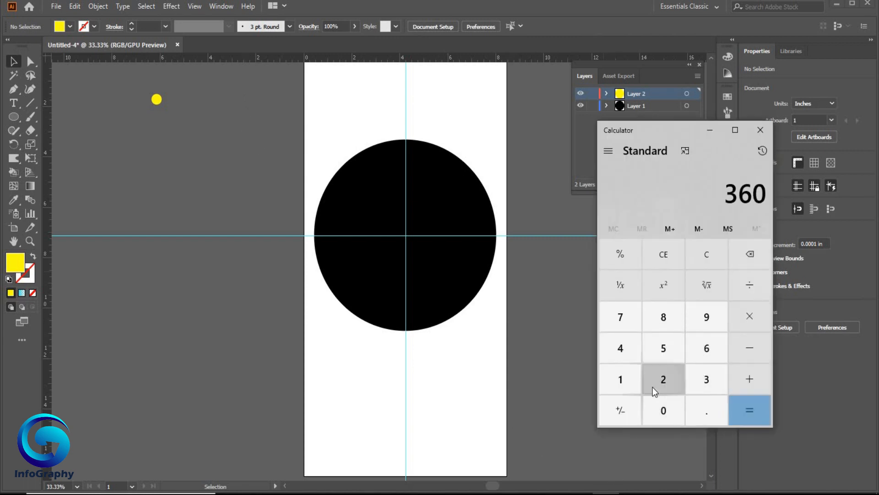
click(762, 290)
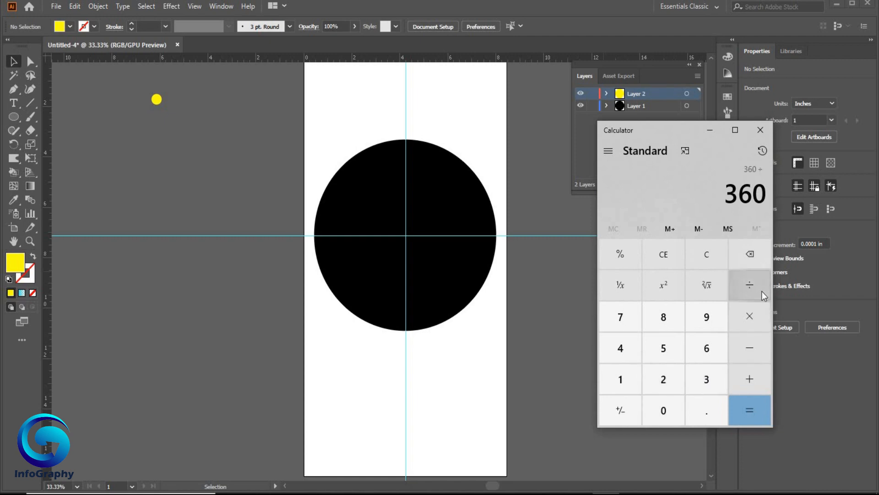
click(620, 379)
click(662, 380)
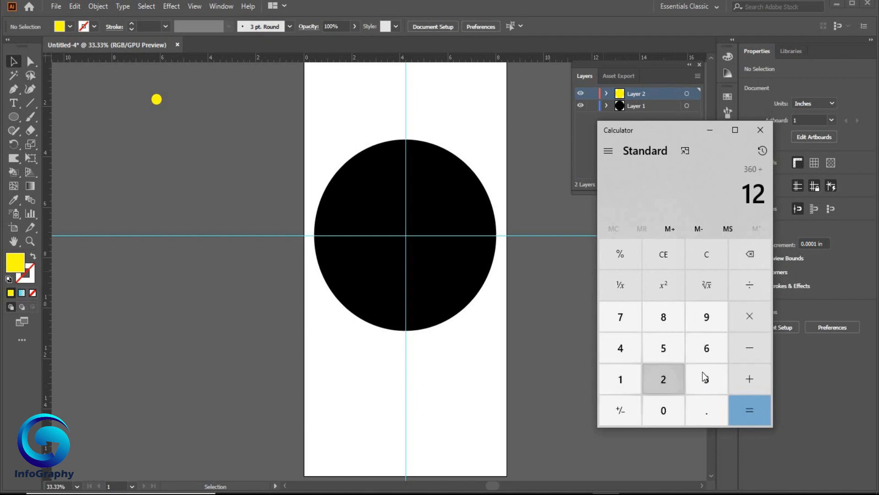
click(764, 419)
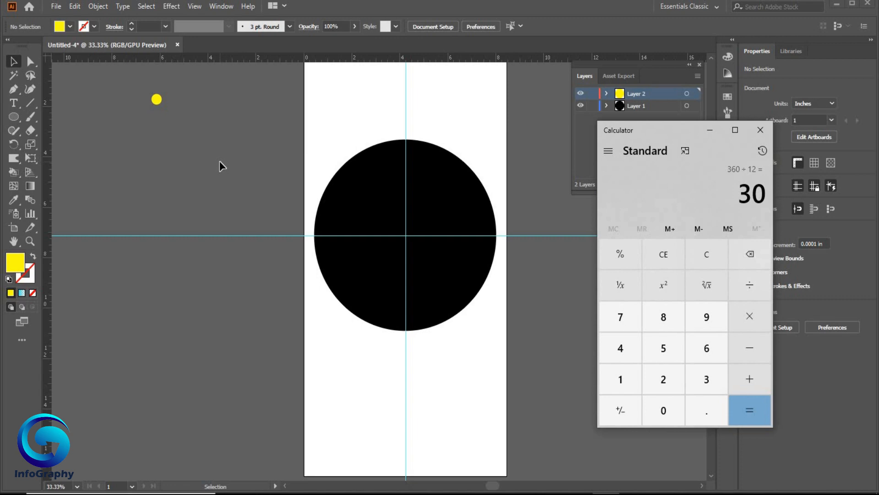
click(712, 132)
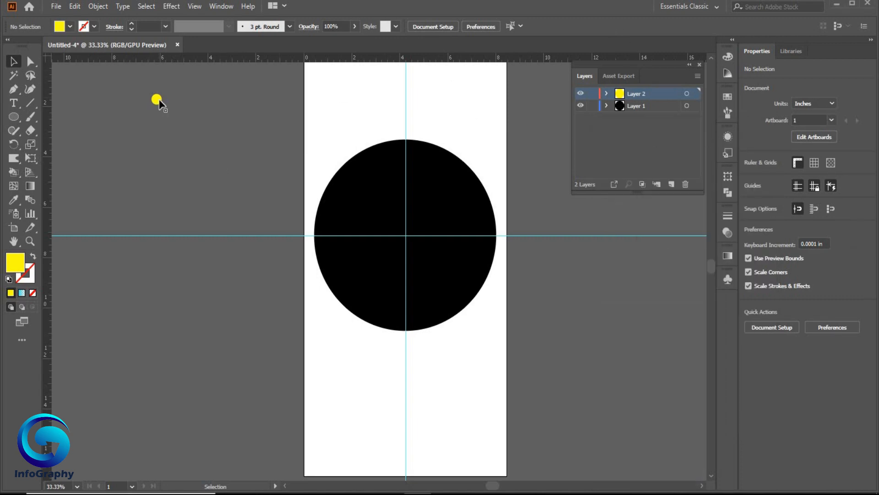
Place the yellow dot on the vertical guide just inside the circle's upper edge and create a copy rotated 30° about the circle's centre
drag(157, 100, 407, 155)
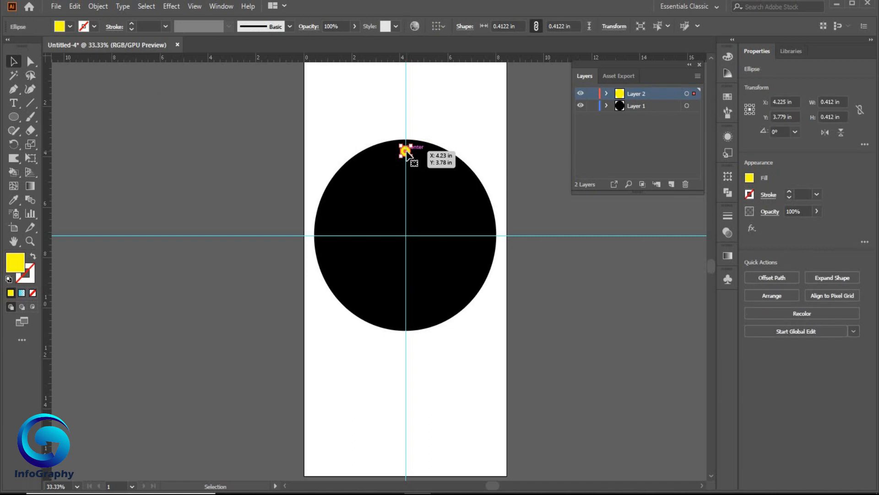
click(639, 104)
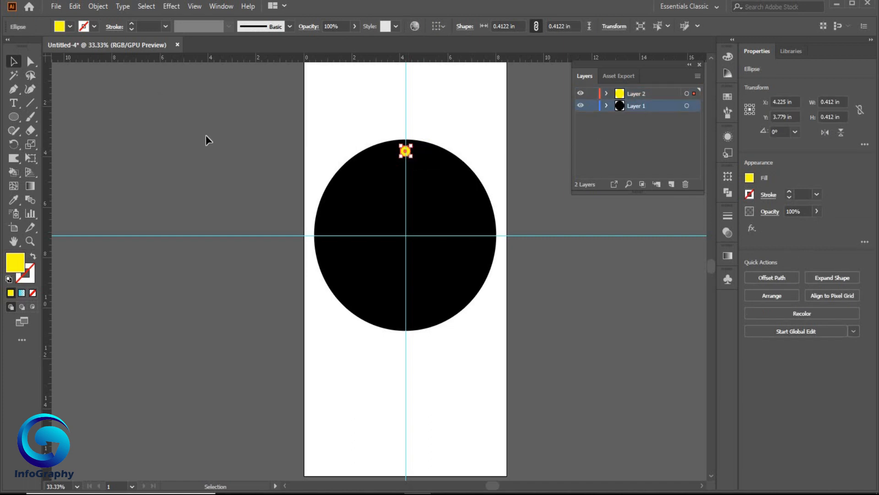
click(15, 145)
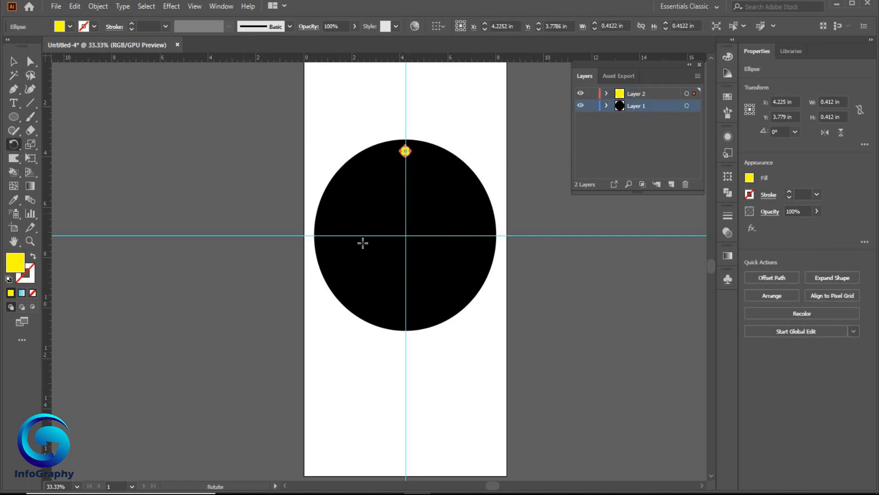
alt+click(406, 235)
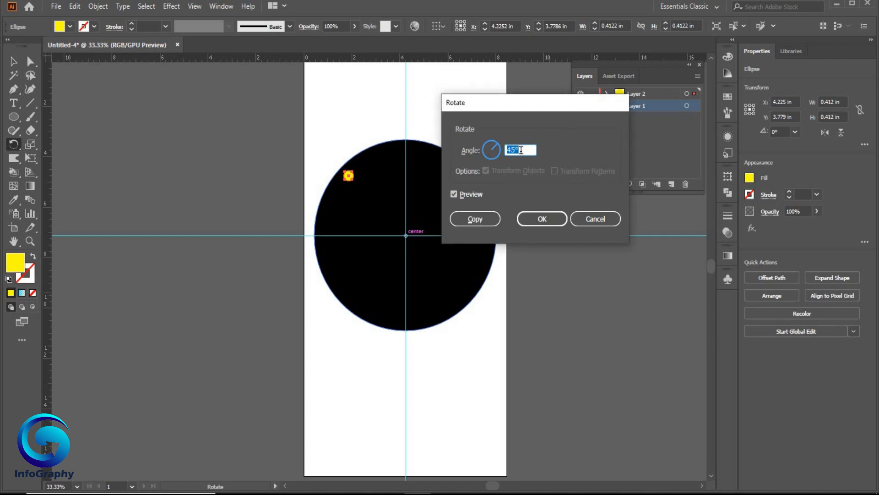
text(30)
click(469, 219)
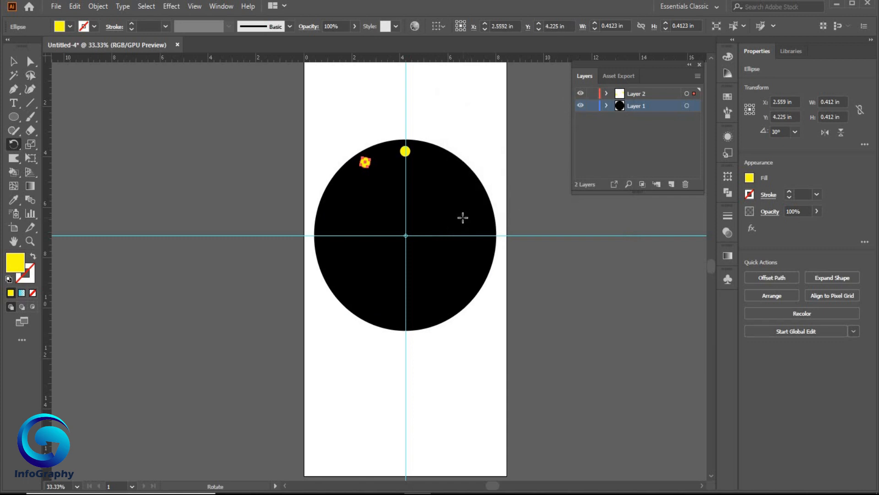
Repeat the 30° rotated copy until twelve evenly spaced yellow dots ring the black circle, then clear the selection
key(ctrl)
key(ctrl+d)
key(ctrl+d)
key(ctrl+d)
key(ctrl+d)
key(ctrl+d)
key(ctrl+d)
key(ctrl+d)
key(ctrl+d)
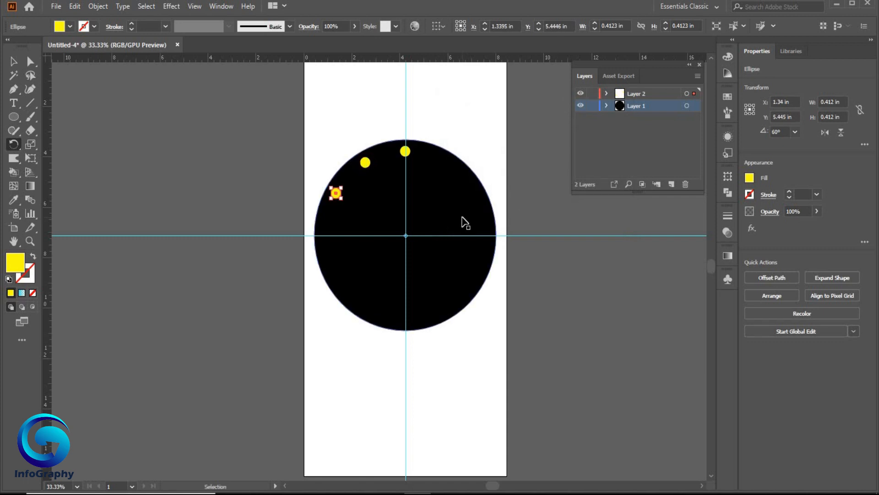
key(ctrl+d)
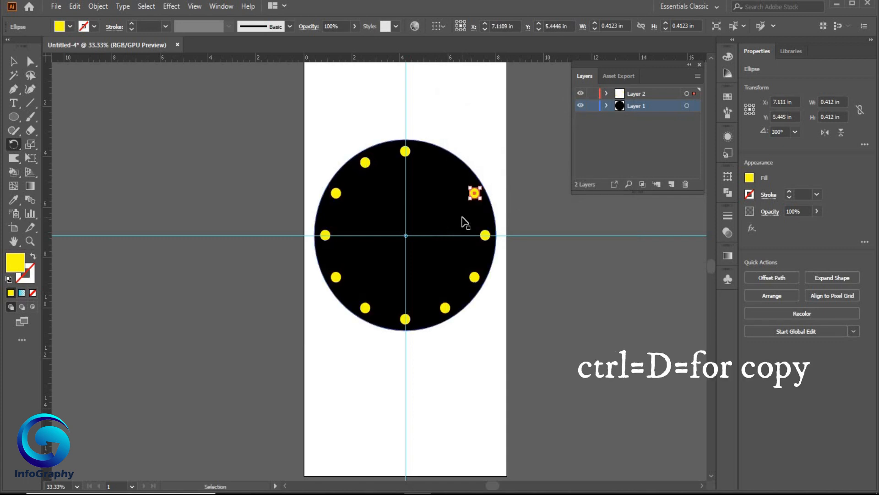
key(ctrl+d)
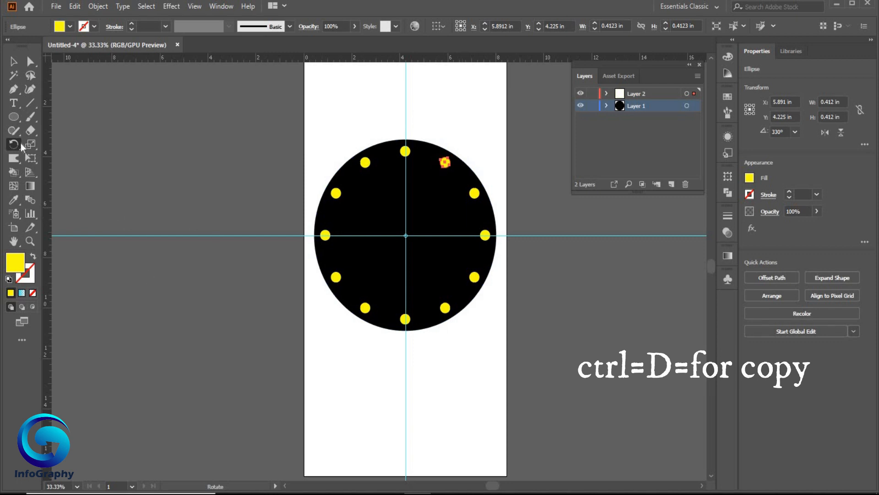
key(v)
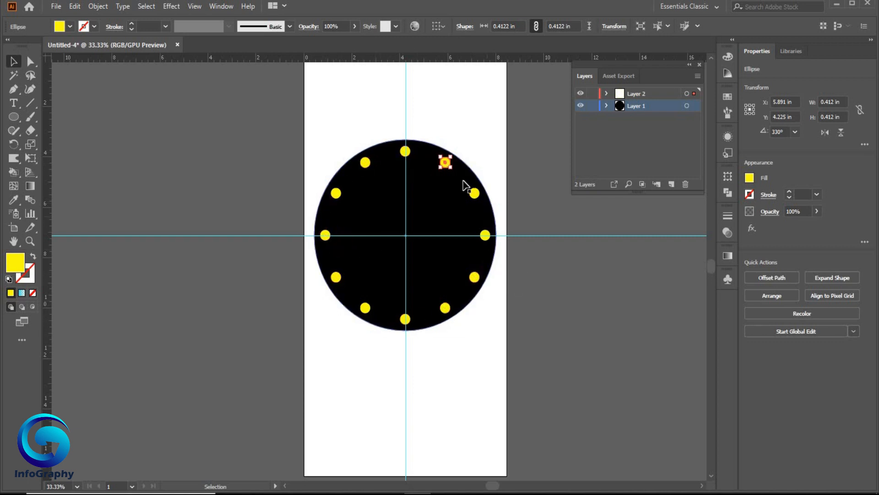
click(477, 324)
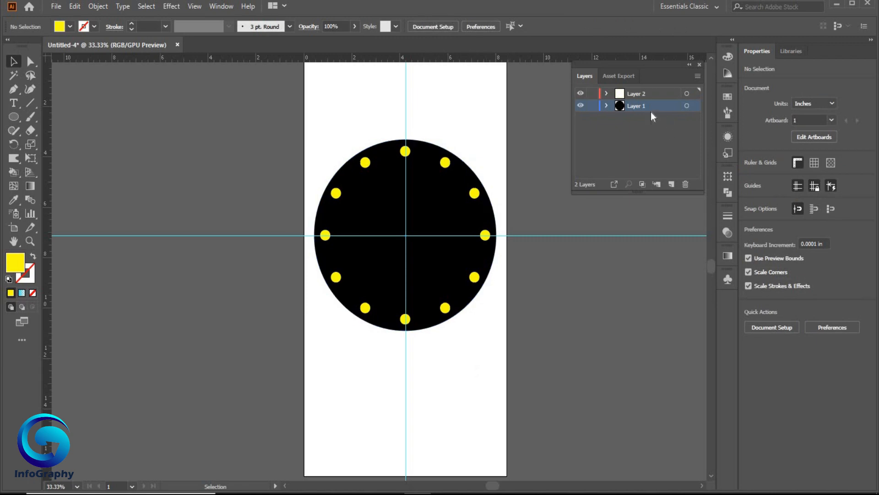
Add a new empty layer above Layer 2
click(644, 95)
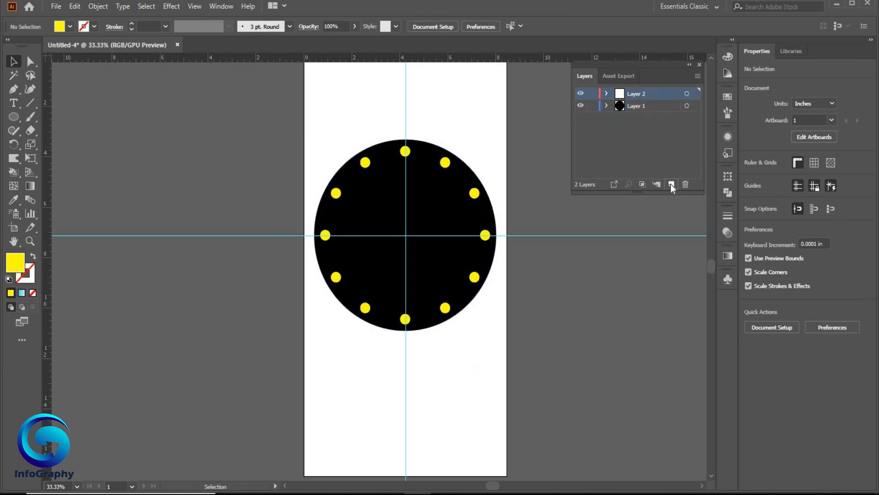
click(670, 184)
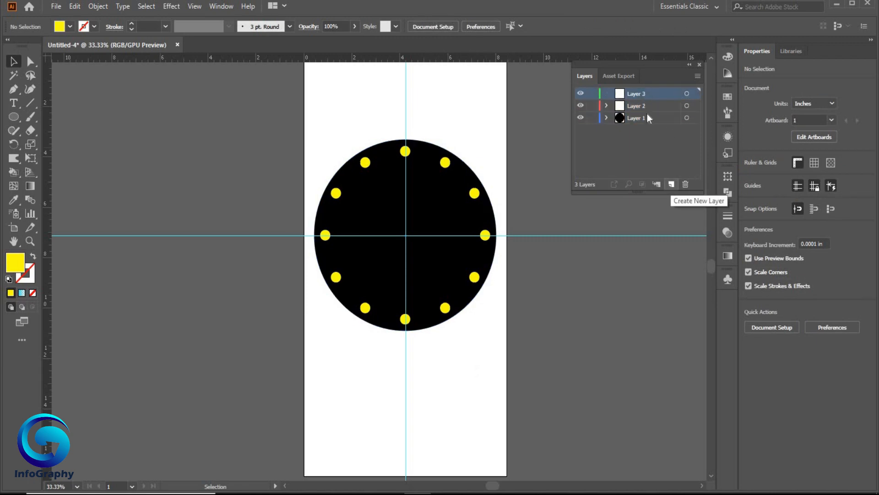
click(365, 163)
click(568, 306)
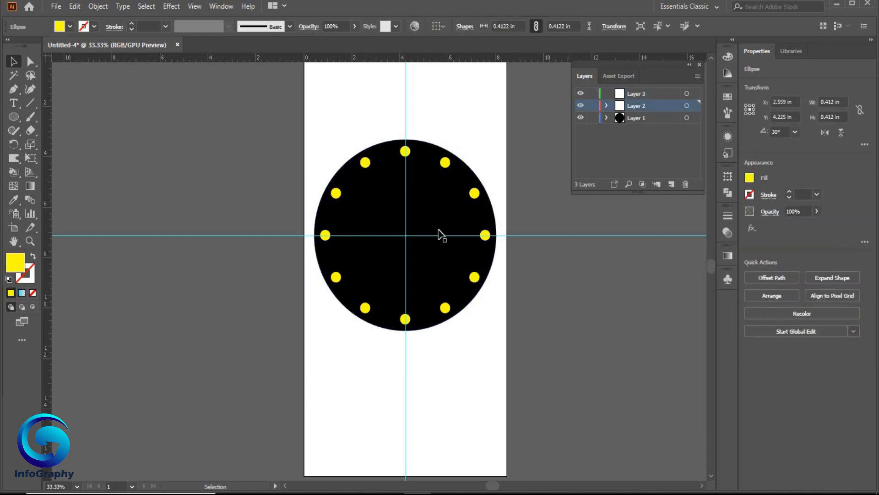
Select all twelve yellow dots around the black circle and group them, then clear the selection
click(366, 162)
shift+click(405, 151)
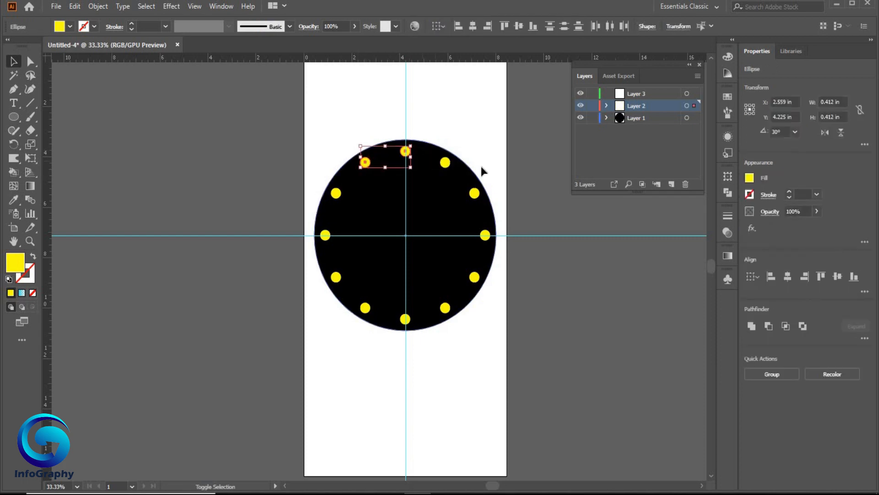
shift+click(445, 162)
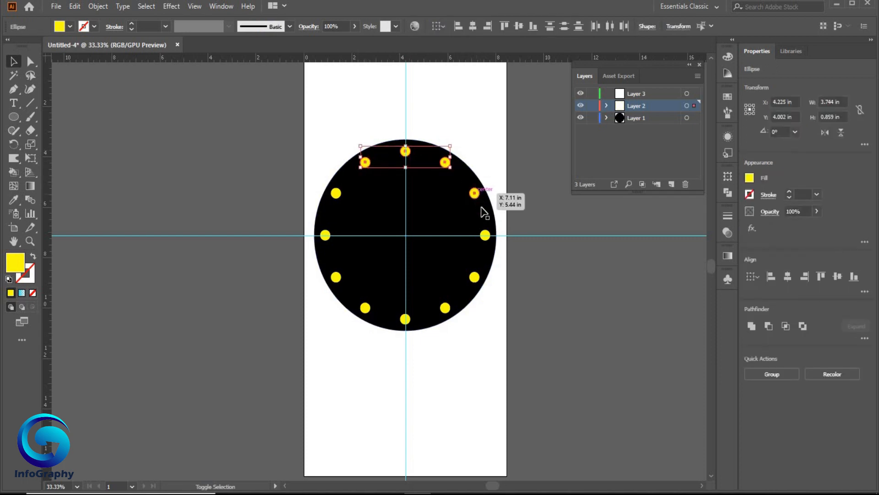
shift+click(474, 193)
shift+click(485, 235)
shift+click(474, 277)
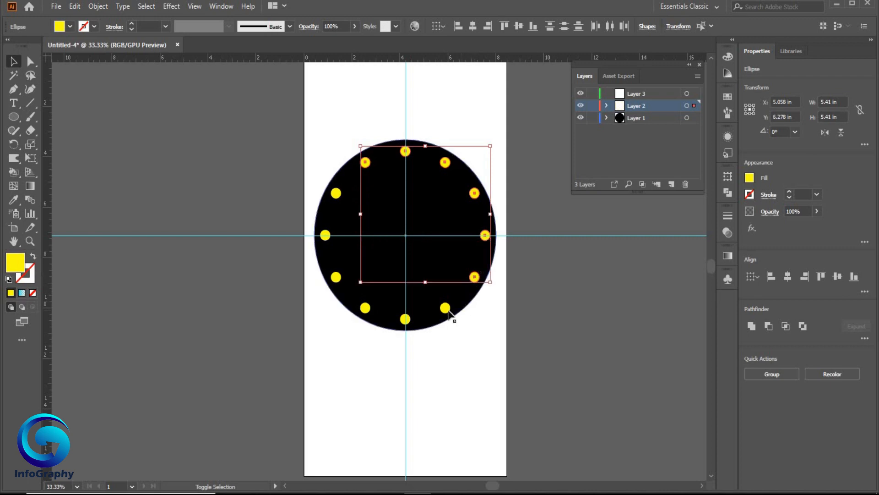
shift+click(445, 308)
shift+click(405, 319)
shift+click(365, 308)
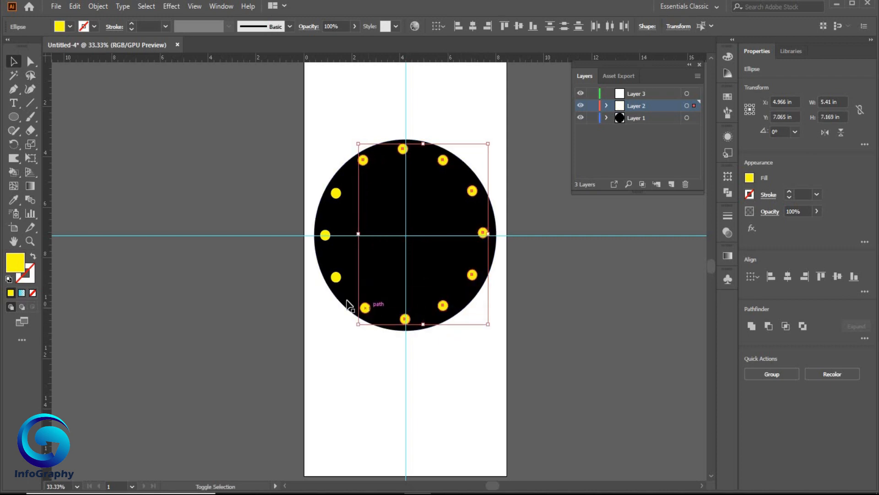
shift+click(335, 277)
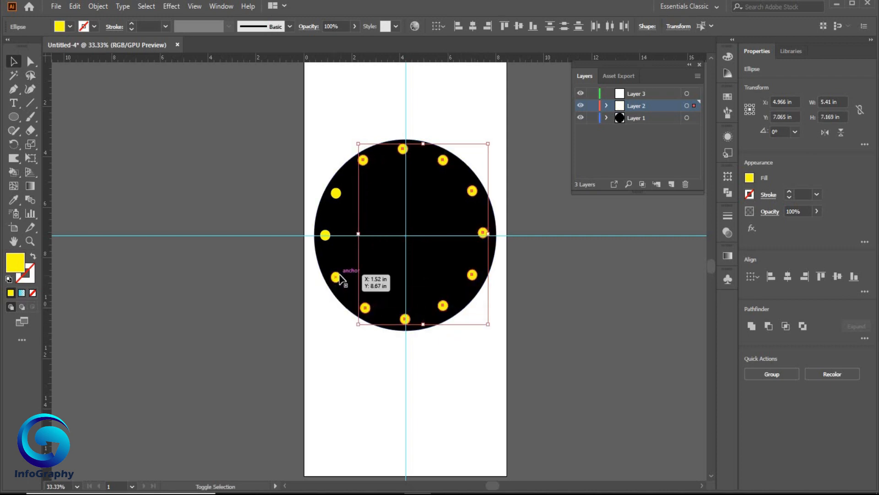
shift+click(324, 236)
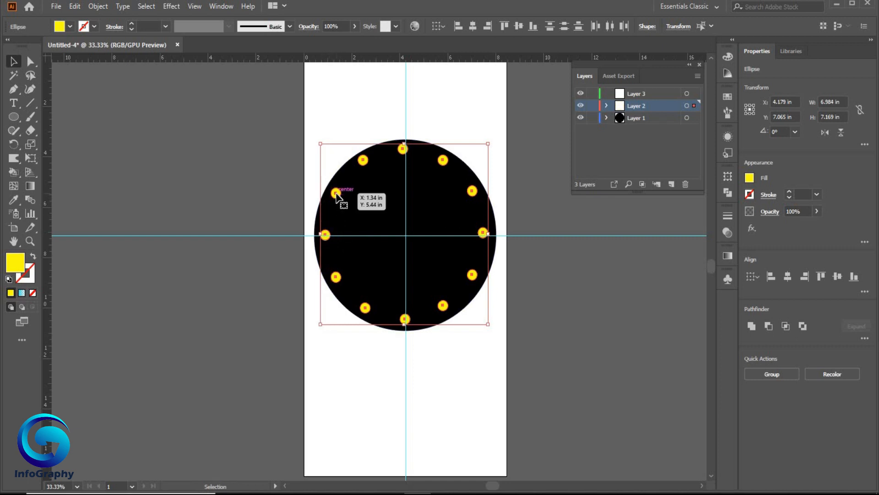
right_click(337, 194)
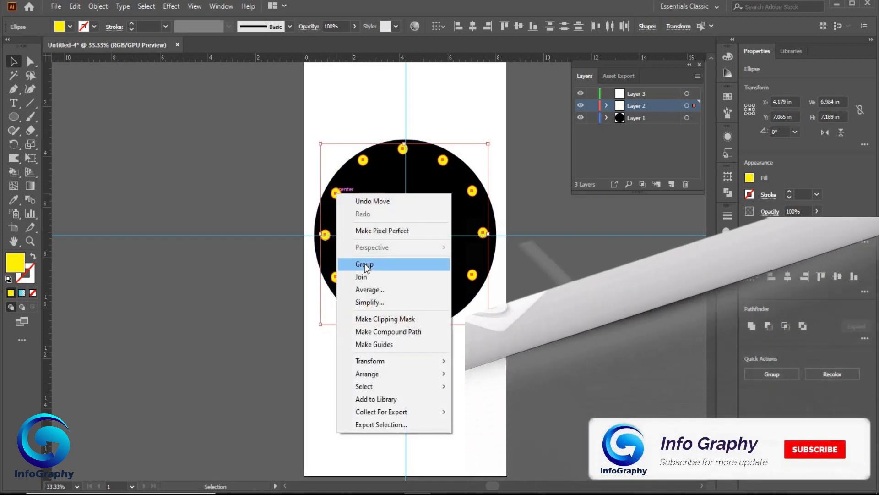
click(365, 265)
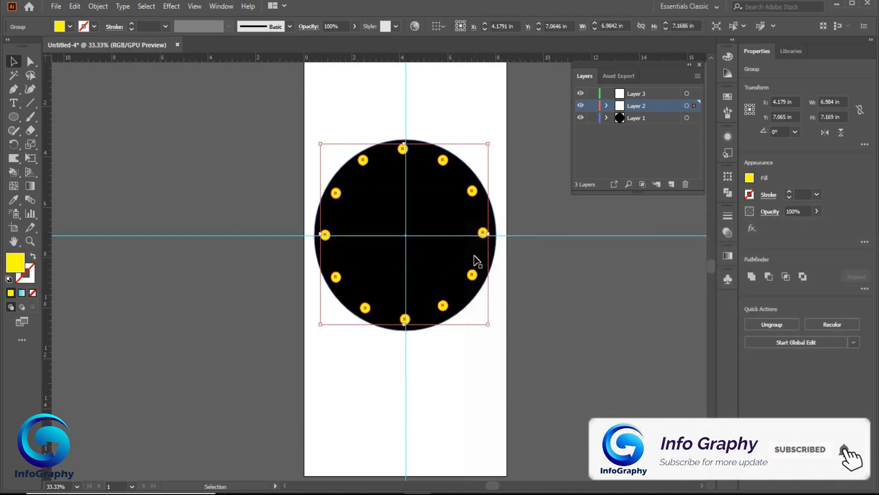
click(575, 292)
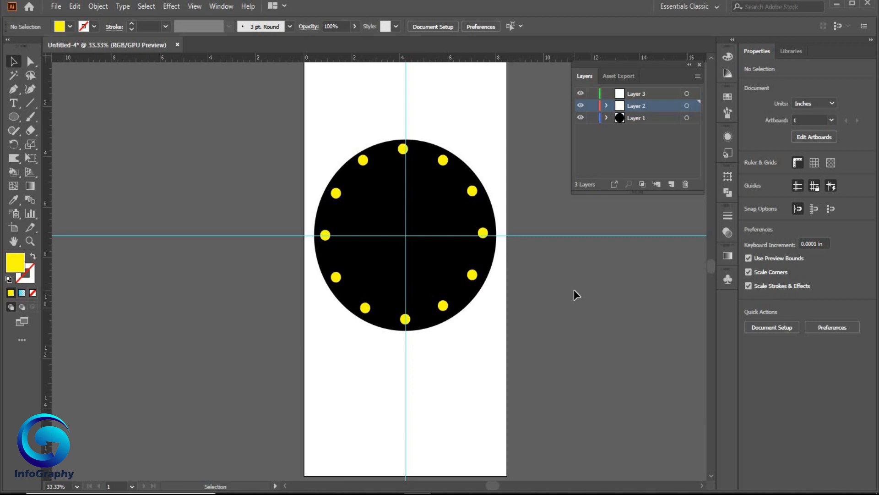
Switch to Calculator, compute 360 ÷ 60 and minimize the calculator to return to Illustrator
click(635, 493)
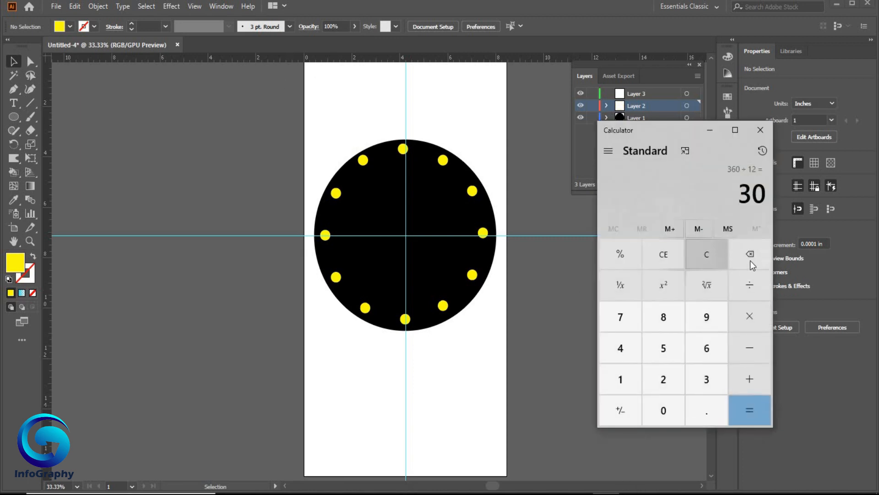
click(702, 369)
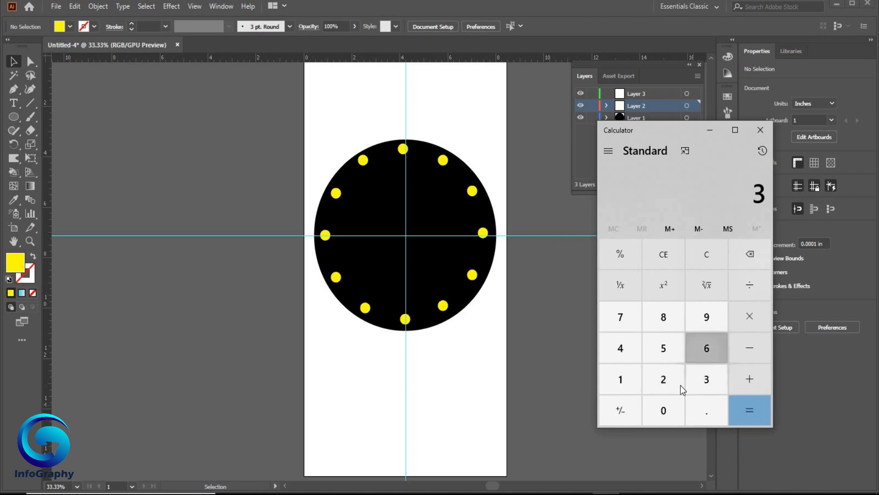
click(663, 409)
click(749, 284)
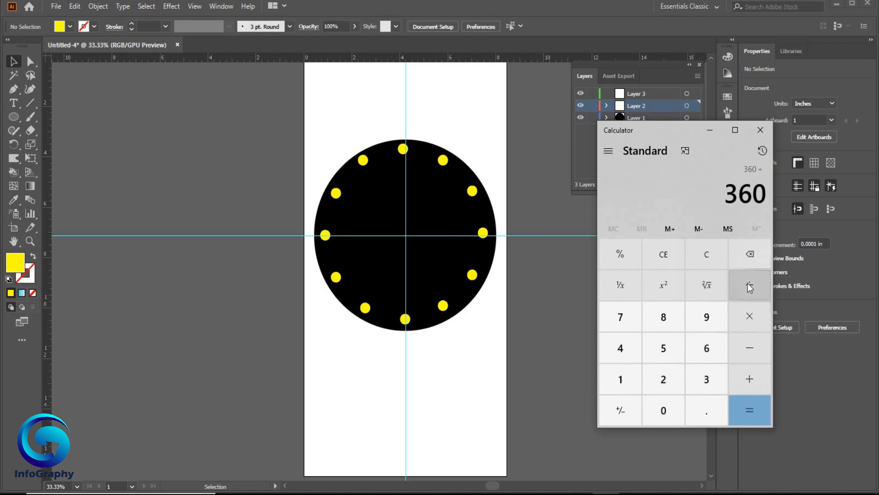
click(707, 348)
click(664, 411)
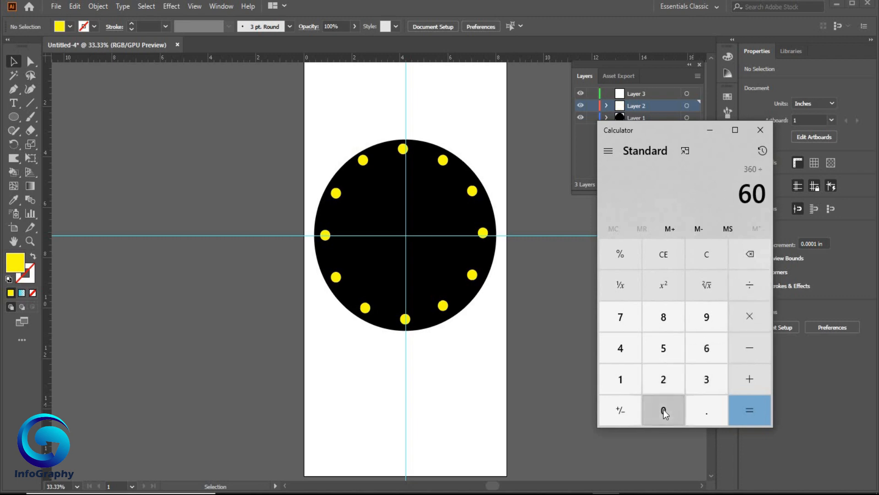
click(754, 407)
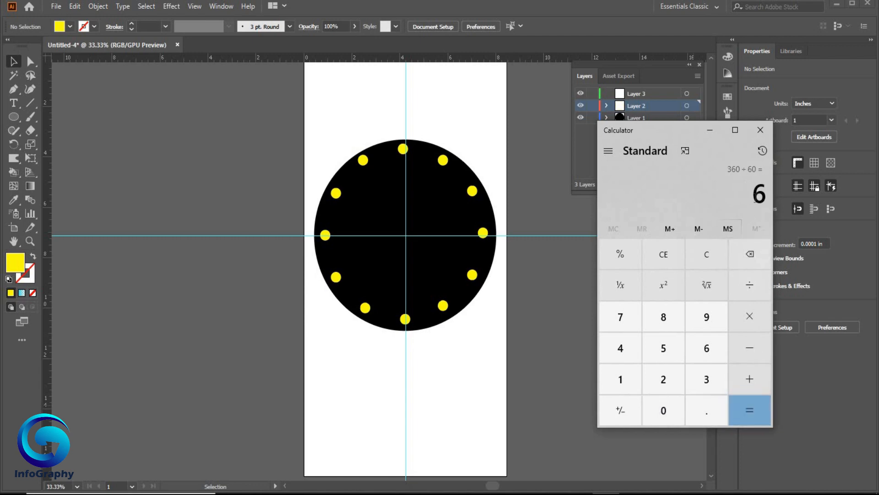
click(709, 131)
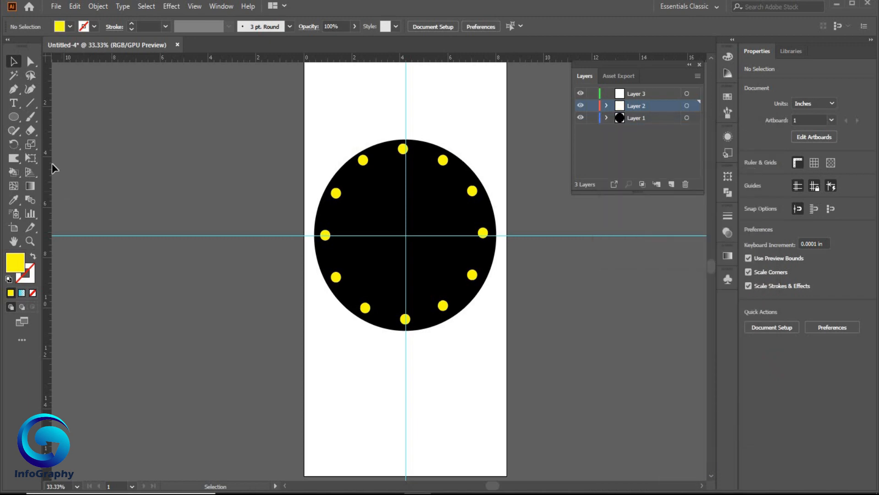
Draw a vertical line about 0.5 in long in the empty area beside the artboard and give it a 2 pt yellow stroke
click(29, 105)
drag(232, 113, 231, 123)
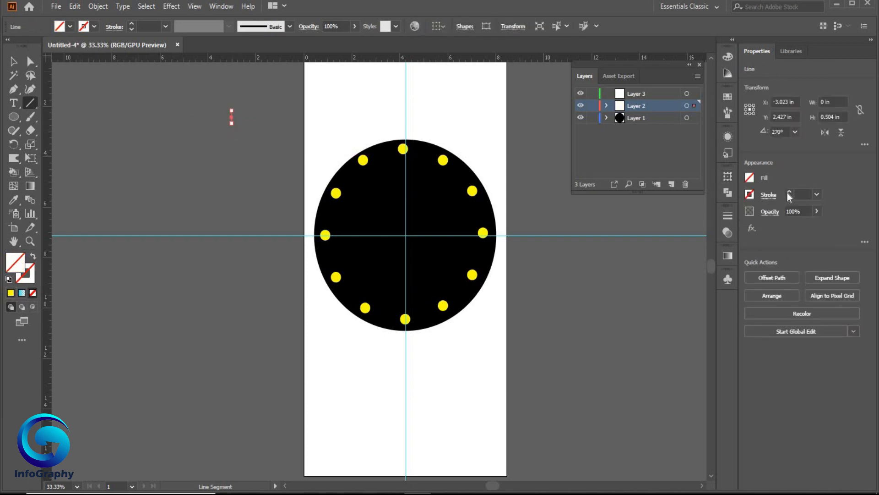
click(788, 193)
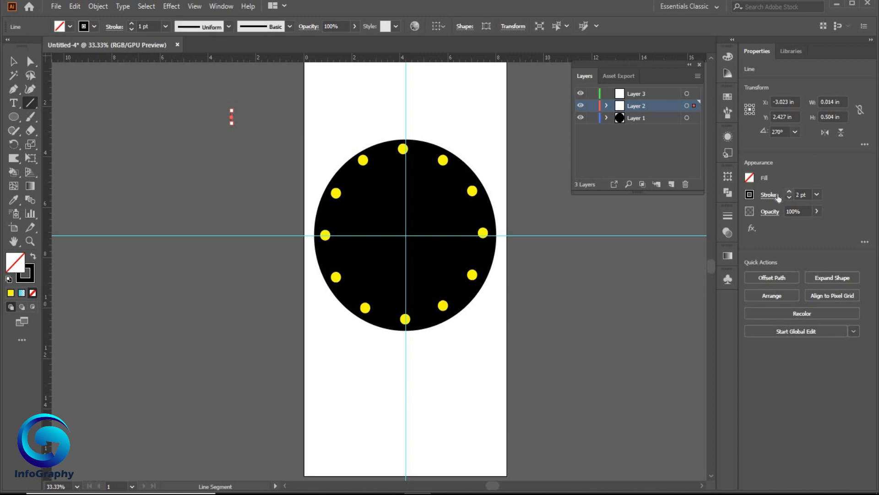
click(789, 192)
click(750, 194)
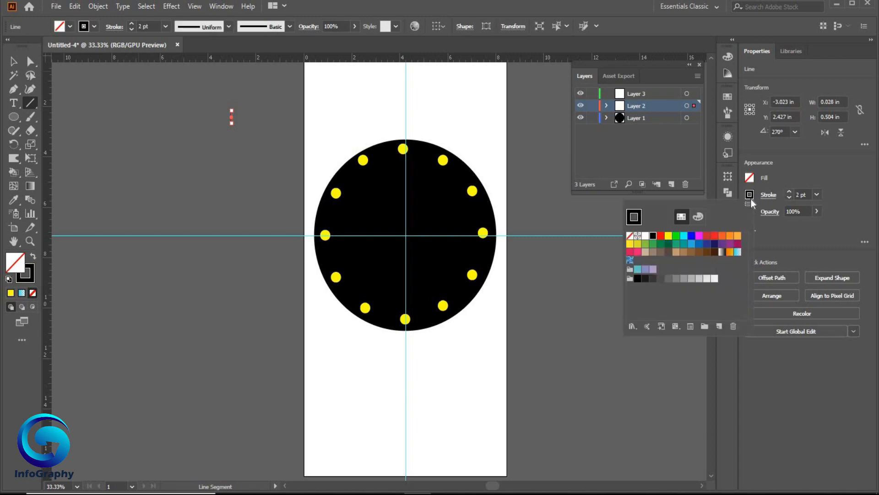
click(676, 236)
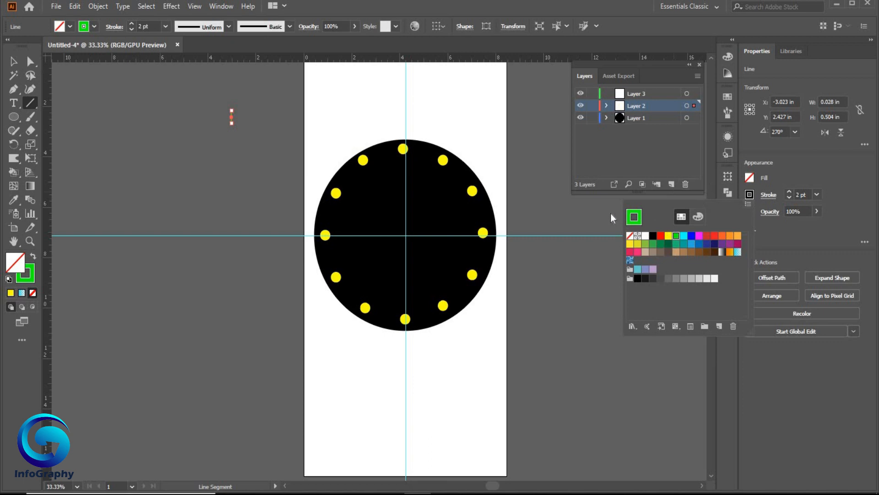
click(668, 235)
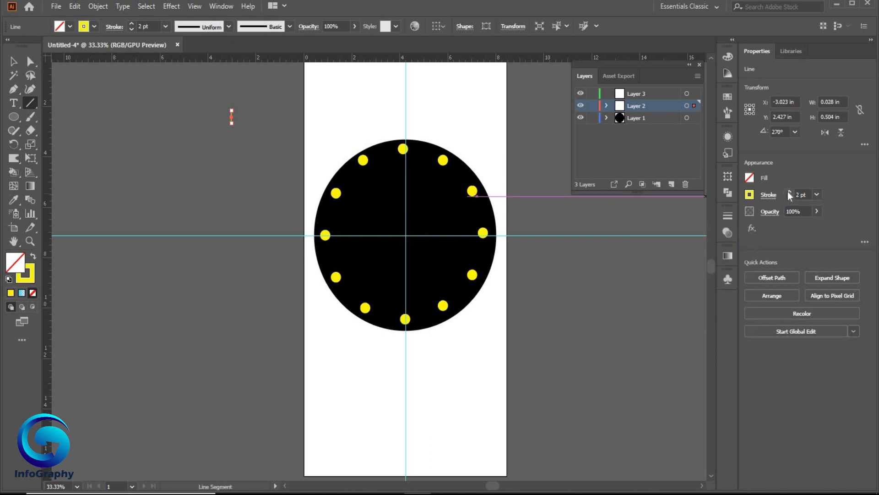
Move the dot group off the artboard and place the yellow line on the vertical guide just inside the circle's upper edge
click(13, 61)
click(183, 117)
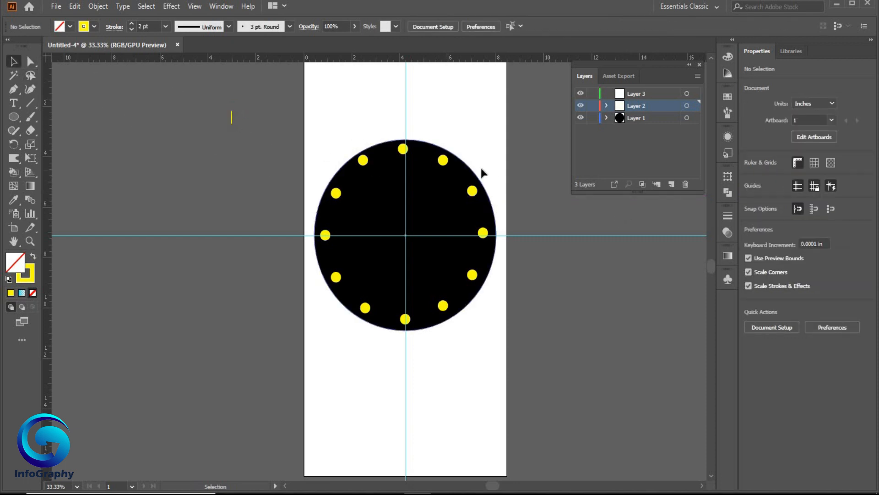
drag(443, 160, 180, 161)
drag(232, 121, 405, 150)
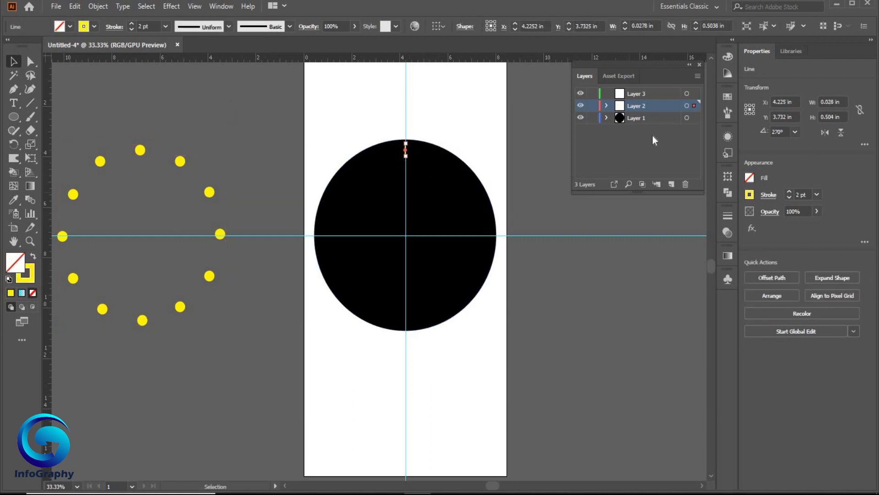
Create a copy of the yellow line rotated 6° about the black circle's centre
click(648, 117)
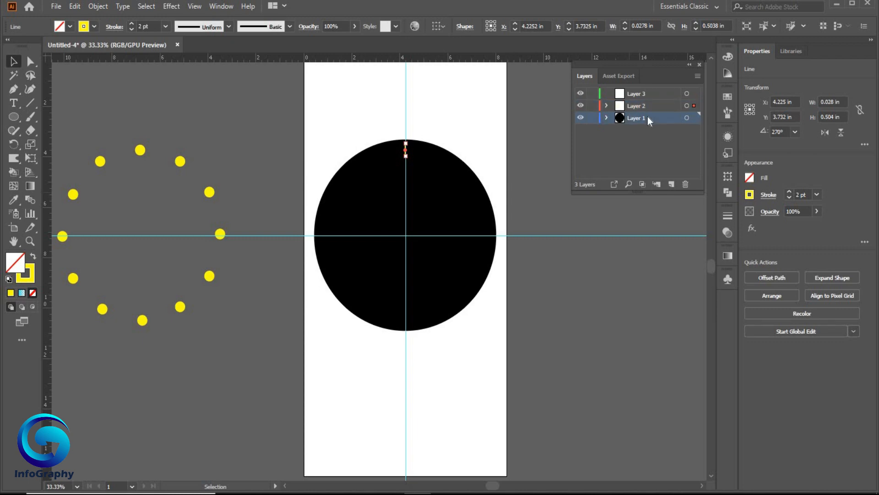
click(12, 145)
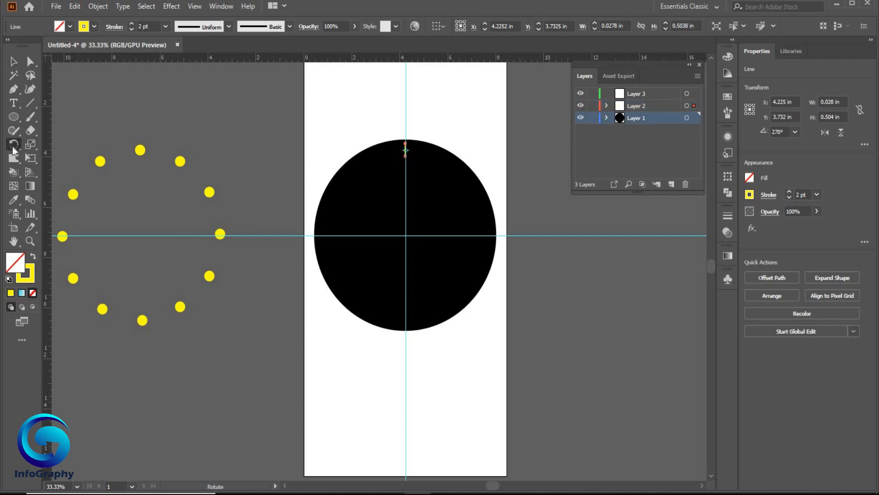
alt+click(406, 236)
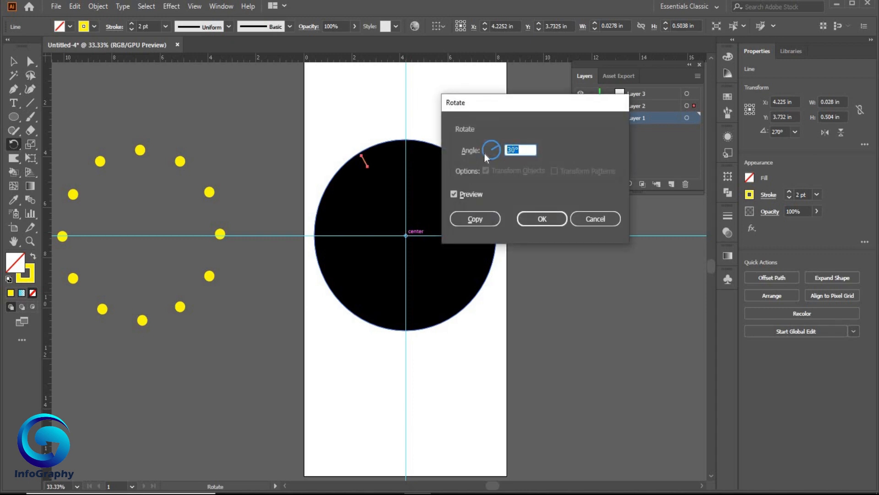
text(6)
click(482, 219)
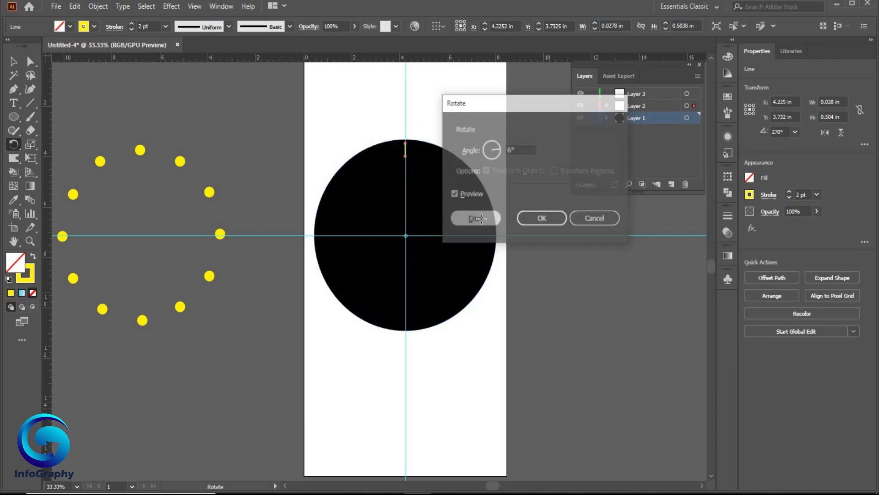
Repeat the 6° rotated copy until sixty evenly spaced yellow tick marks ring the black circle, then clear the selection
key(ctrl+d)
key(ctrl+d)
key(ctrl+d)
key(ctrl+d)
key(ctrl+d)
key(ctrl+d)
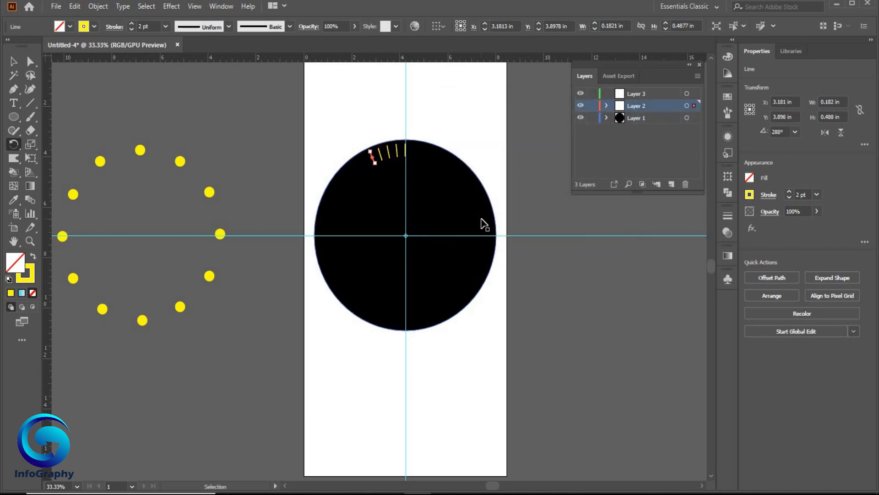
key(ctrl+d)
key(ctrl+d)
key(ctrl+d)
key(ctrl+d)
key(ctrl+d)
key(ctrl+d)
key(ctrl+d)
key(ctrl+d)
key(ctrl+d)
key(ctrl+d)
key(ctrl+d)
key(ctrl+d)
key(ctrl+d)
key(ctrl+d)
key(ctrl+d)
key(ctrl+d)
key(ctrl+d)
key(ctrl+d)
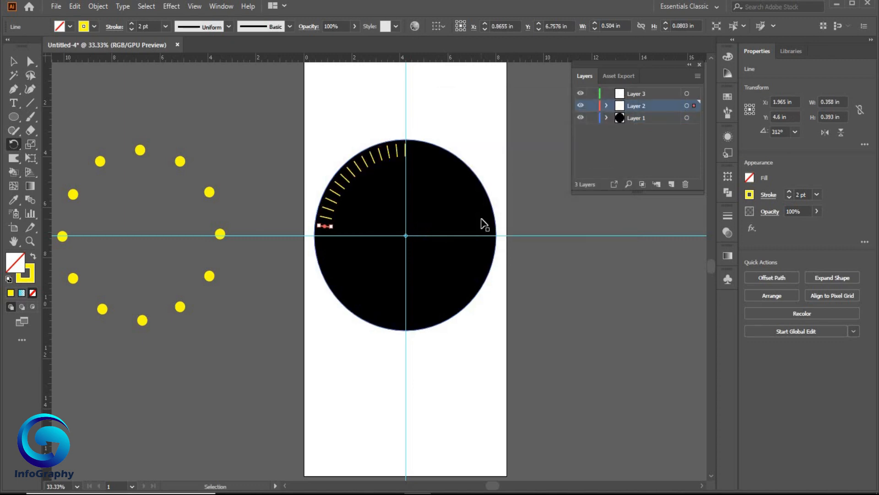
key(ctrl+d)
key(ctrl+d)
key(ctrl+d)
key(ctrl+d)
key(ctrl+d)
key(ctrl+d)
key(ctrl+d)
key(ctrl+d)
key(ctrl+d)
key(ctrl+d)
key(ctrl+d)
key(ctrl+d)
key(ctrl+d)
key(ctrl+d)
key(ctrl+d)
key(ctrl+d)
key(ctrl+d)
key(ctrl+d)
key(ctrl+d)
key(ctrl+d)
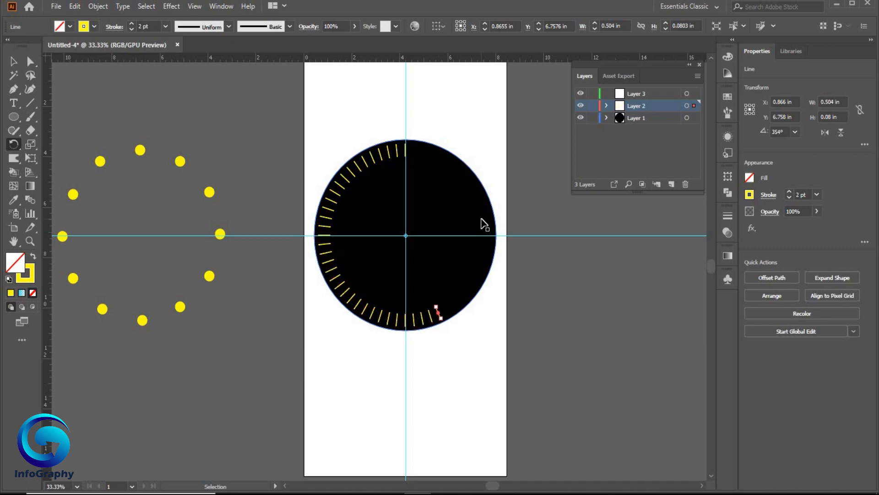
key(ctrl+d)
key(ctrl+d)
key(ctrl+d)
key(ctrl+d)
key(ctrl+d)
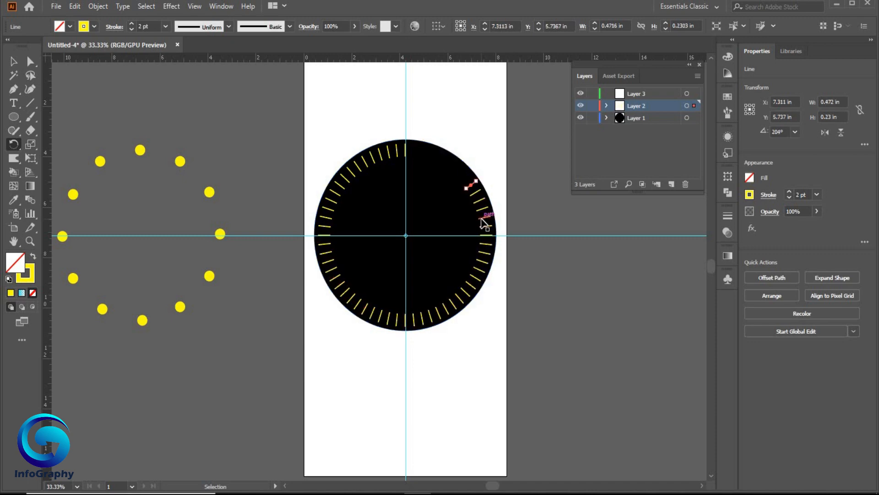
key(ctrl+d)
key(ctrl+d)
key(ctrl+d)
key(ctrl+d)
key(ctrl+d)
key(ctrl+d)
key(ctrl+d)
key(ctrl+d)
key(ctrl+d)
key(ctrl+d)
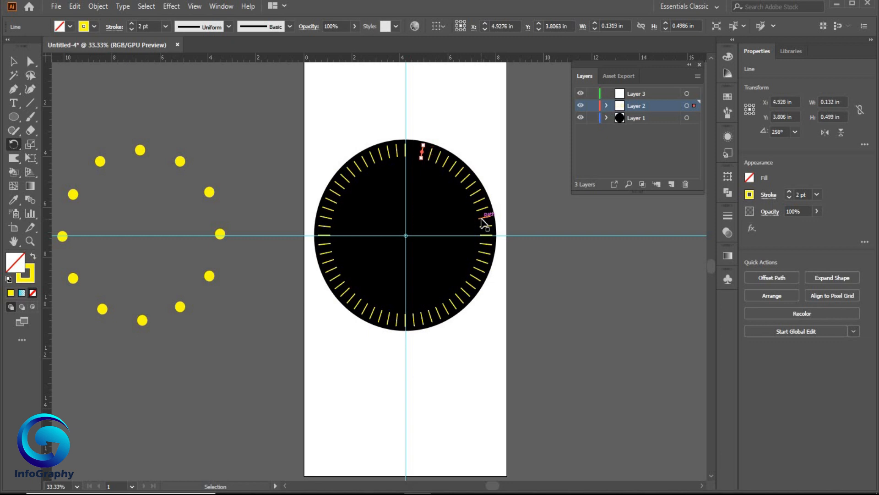
key(v)
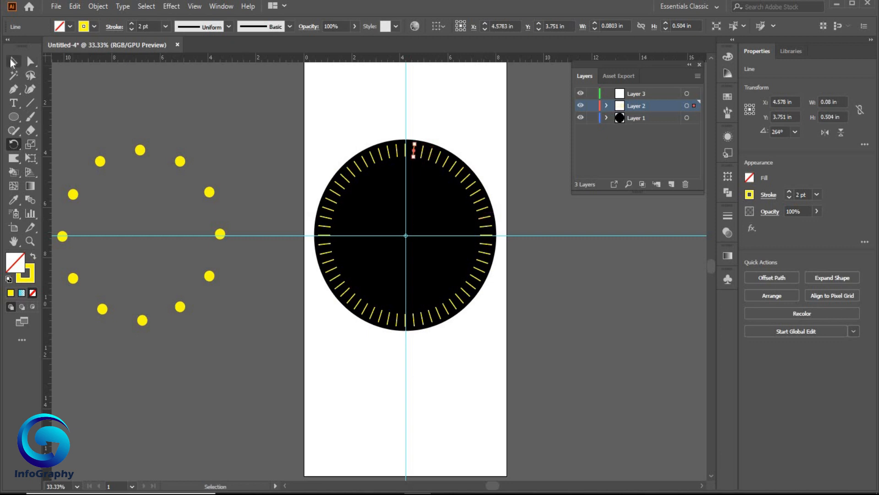
click(315, 111)
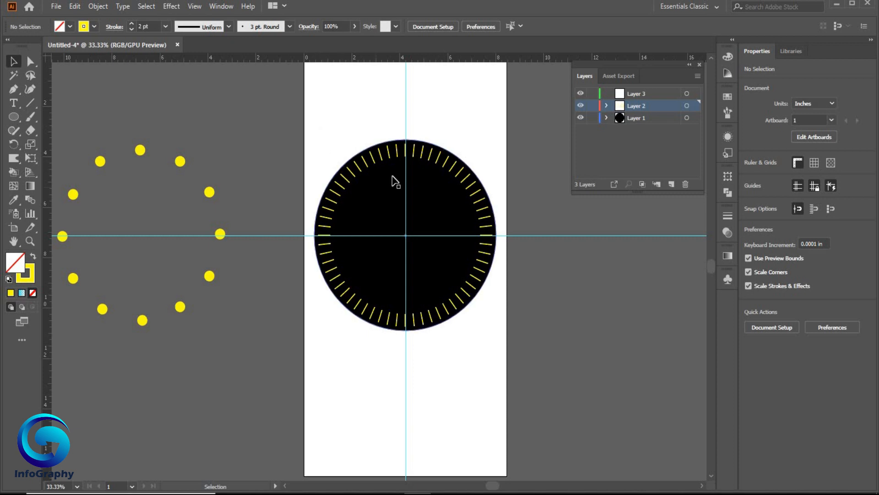
click(650, 94)
drag(304, 133, 474, 308)
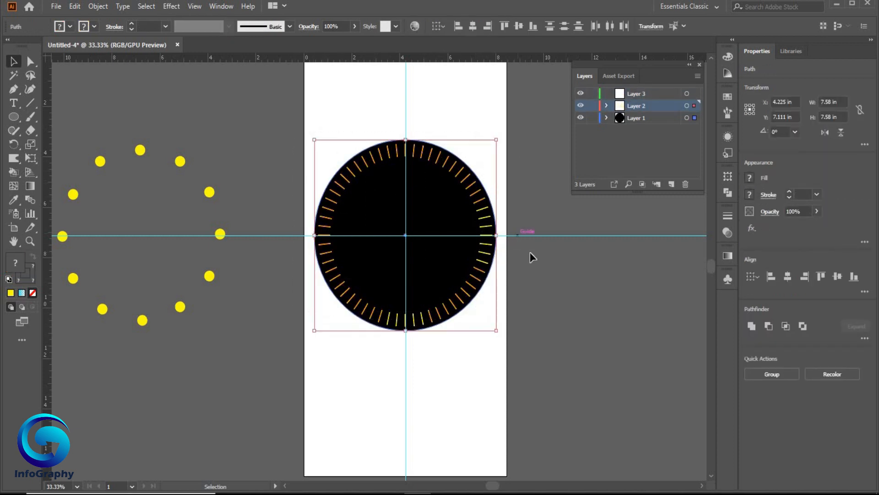
click(460, 170)
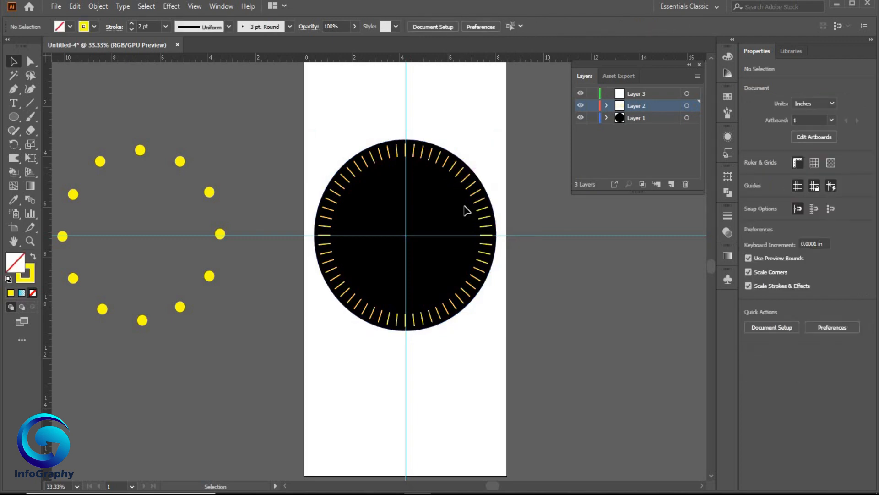
Lock the layer that holds the black circle and group the sixty yellow tick marks
drag(339, 323, 546, 293)
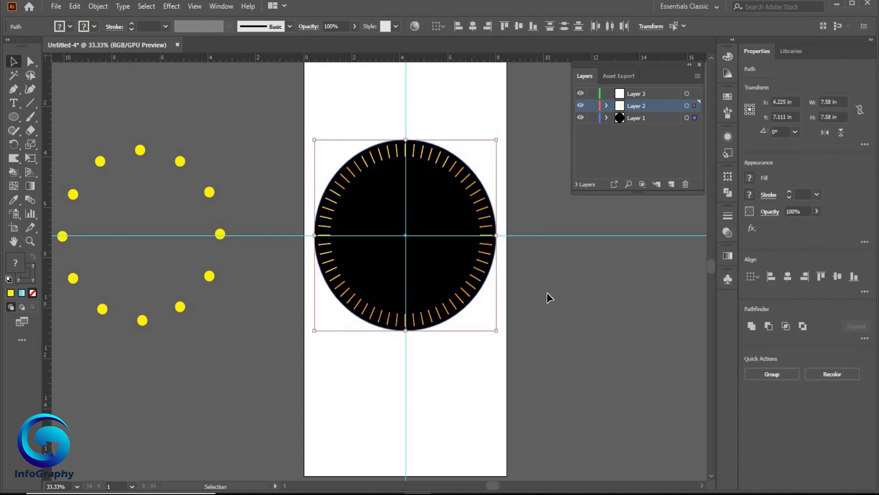
click(296, 123)
drag(323, 138, 557, 351)
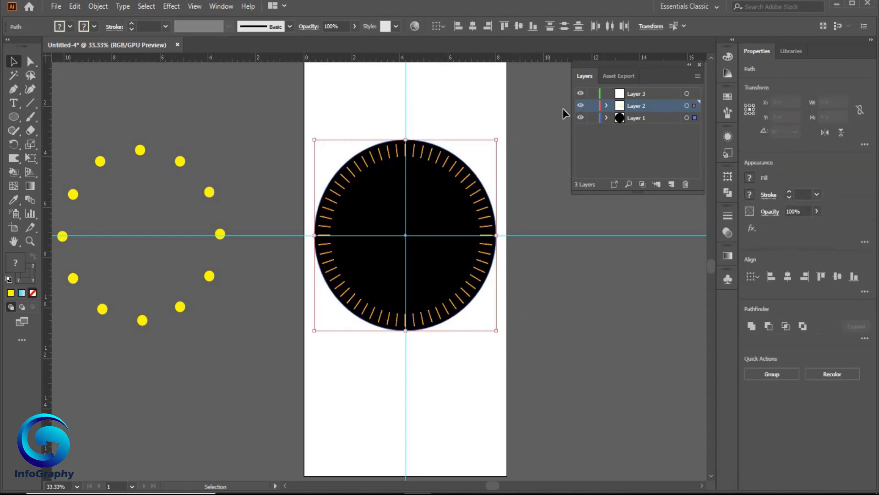
click(564, 113)
drag(310, 124, 502, 337)
right_click(454, 178)
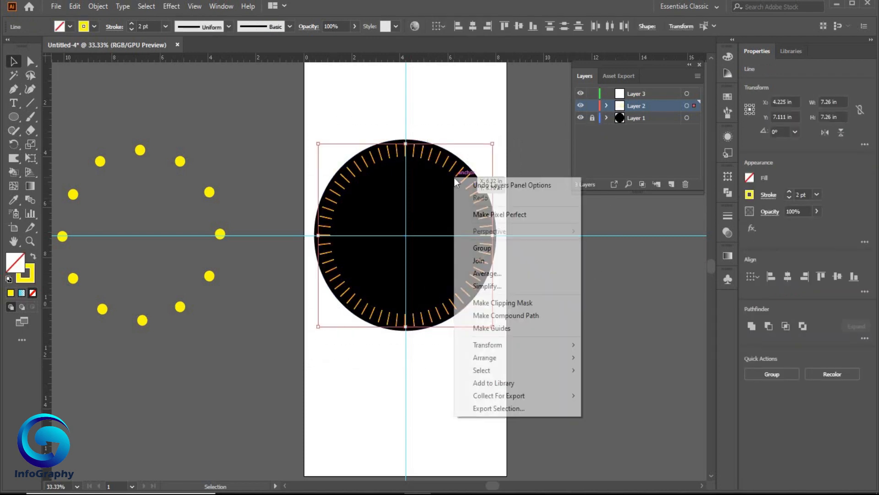
click(503, 247)
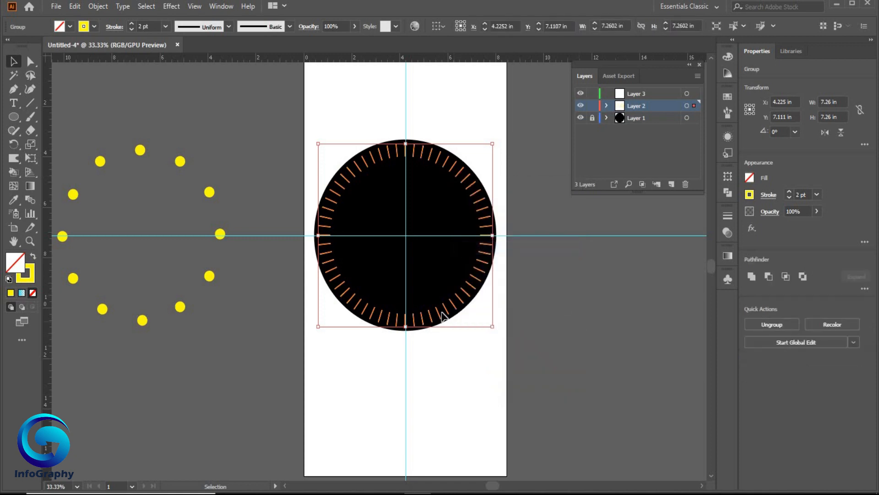
Move the yellow dot group back onto the black dial and align it with the tick group on both horizontal and vertical centres
click(250, 230)
drag(235, 146, 474, 195)
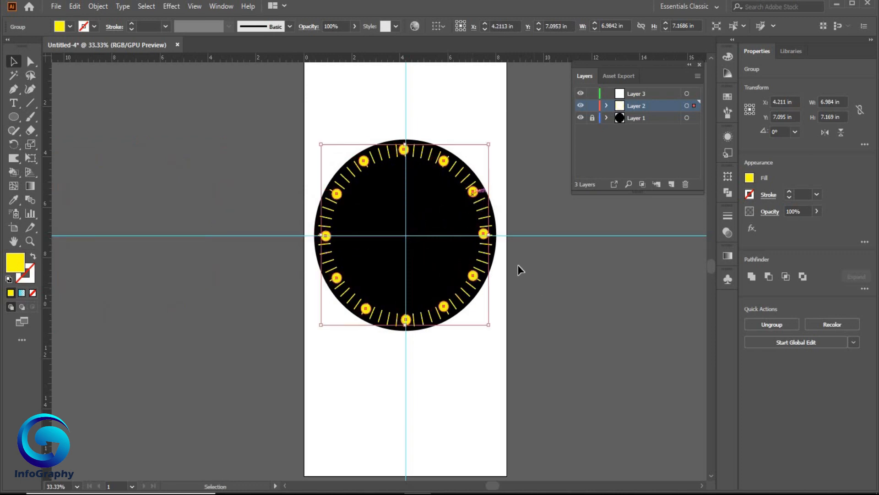
drag(311, 136, 495, 326)
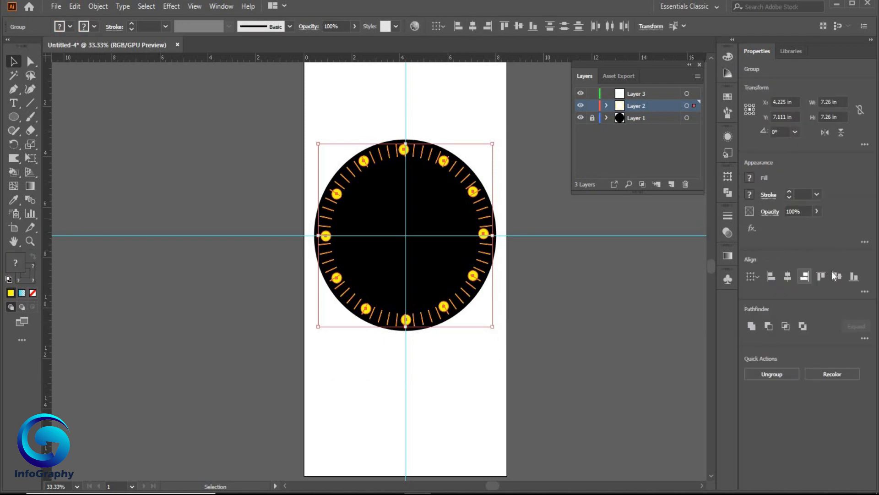
click(787, 276)
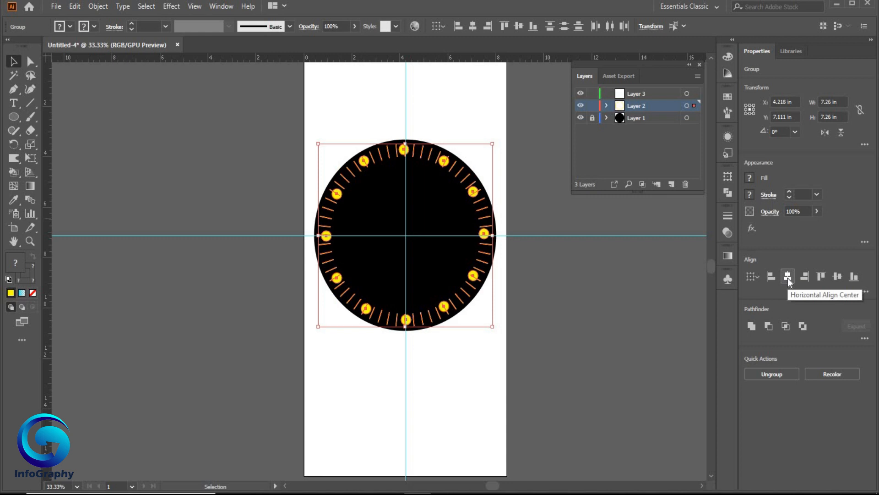
click(838, 277)
click(591, 317)
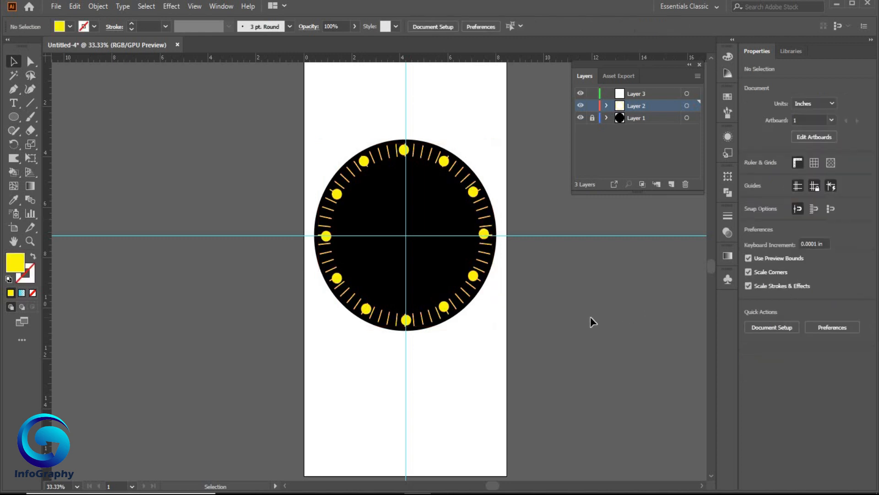
Ungroup the ring of yellow tick marks so each line can be selected on its own
click(370, 168)
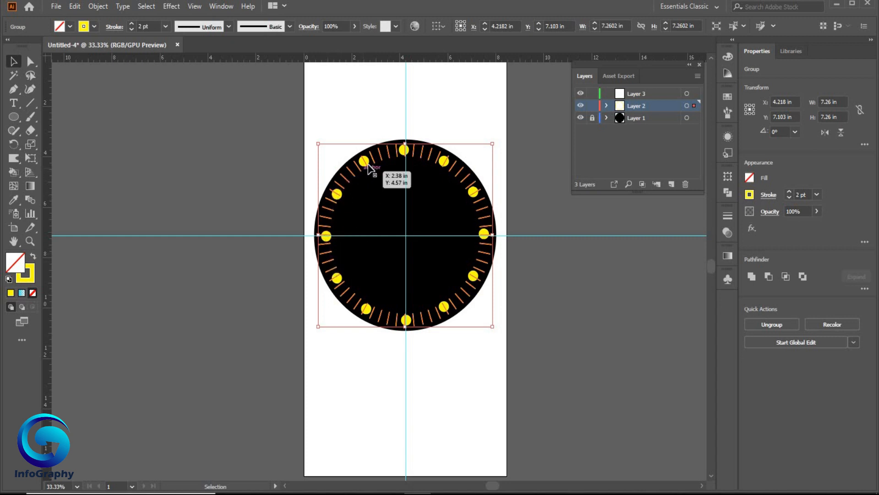
click(534, 276)
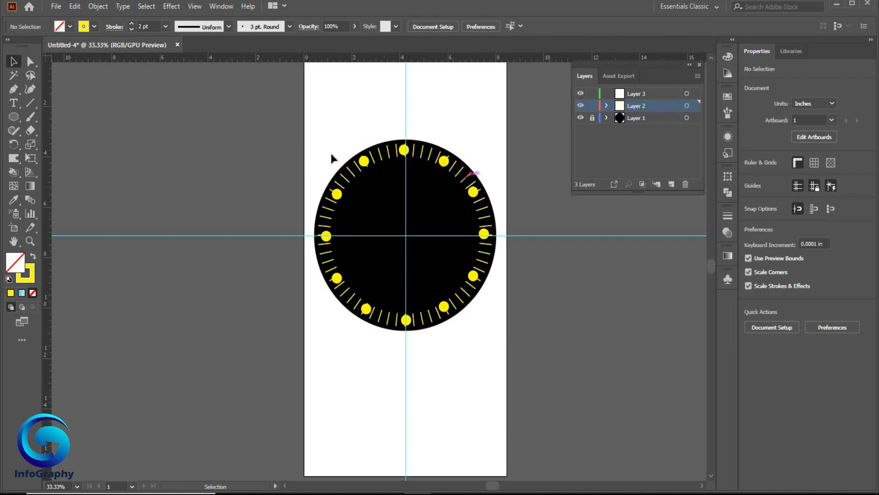
click(363, 162)
right_click(367, 161)
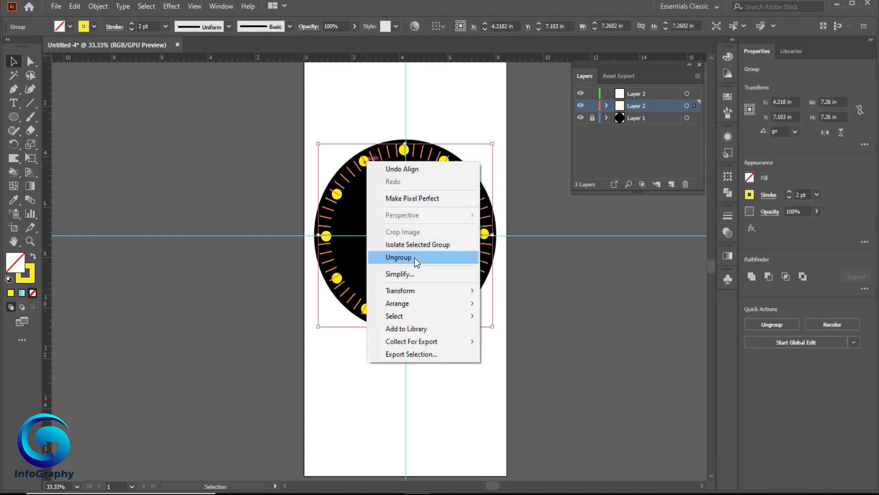
click(413, 258)
click(314, 111)
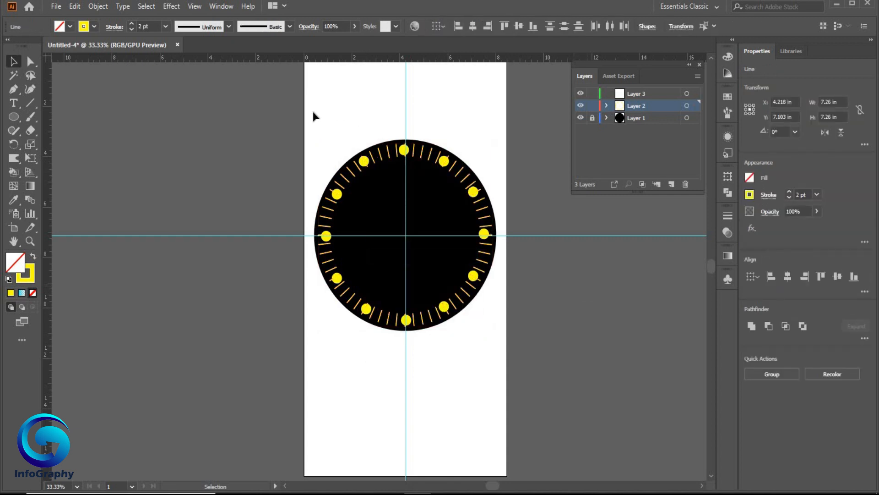
right_click(405, 155)
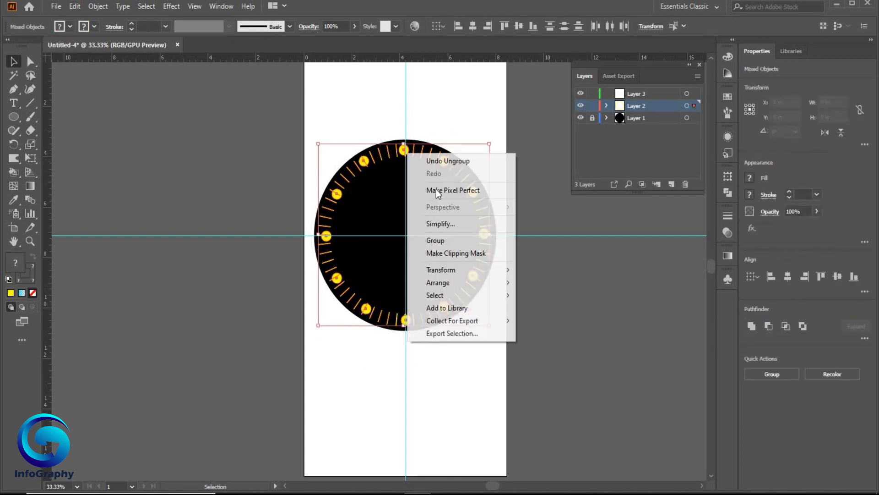
click(553, 303)
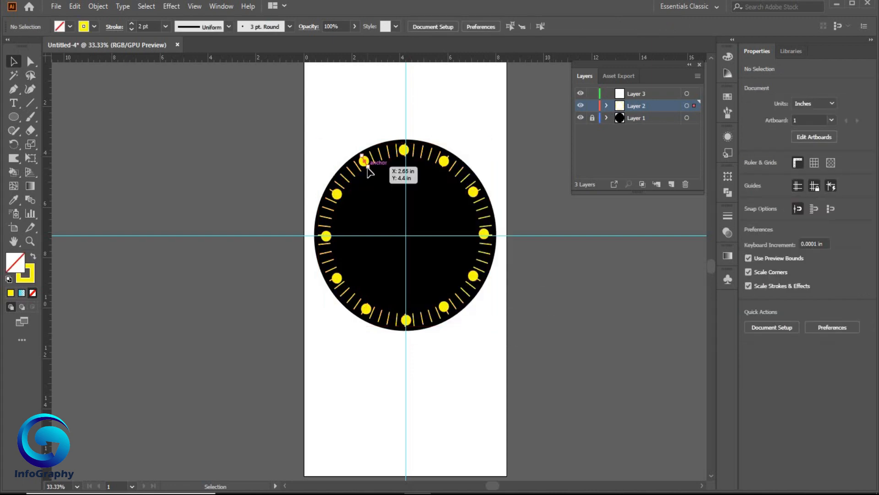
Delete the tick marks that lie beneath the twelve yellow hour dots around the dial
click(366, 167)
click(403, 161)
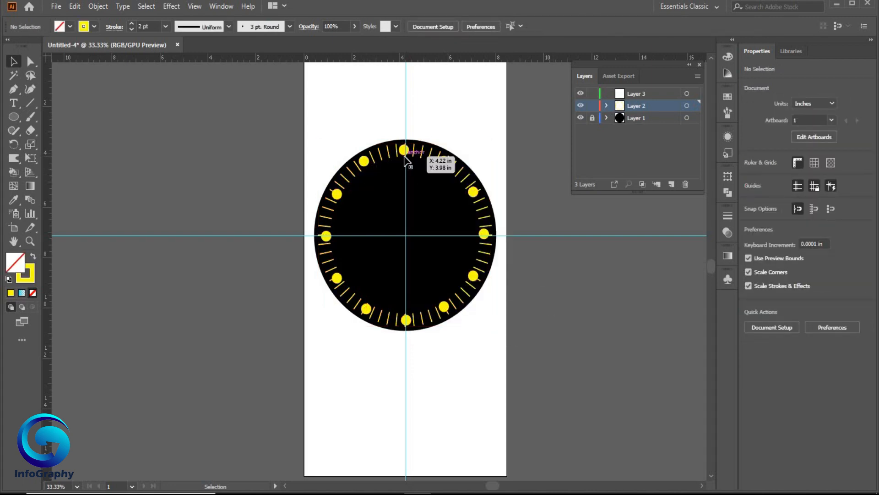
click(407, 155)
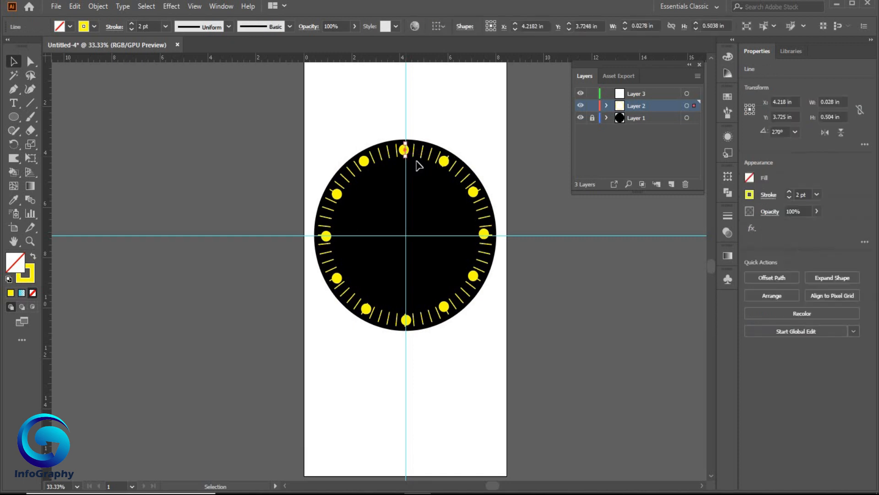
click(458, 170)
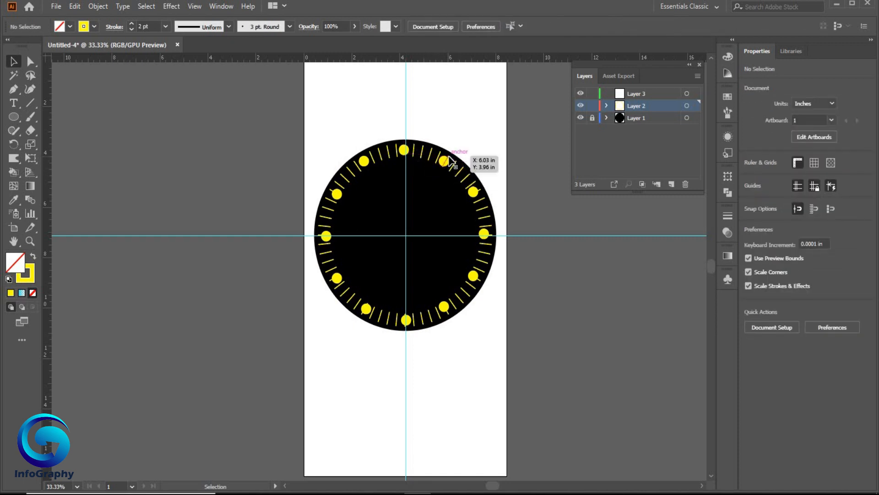
click(479, 192)
click(481, 193)
click(481, 194)
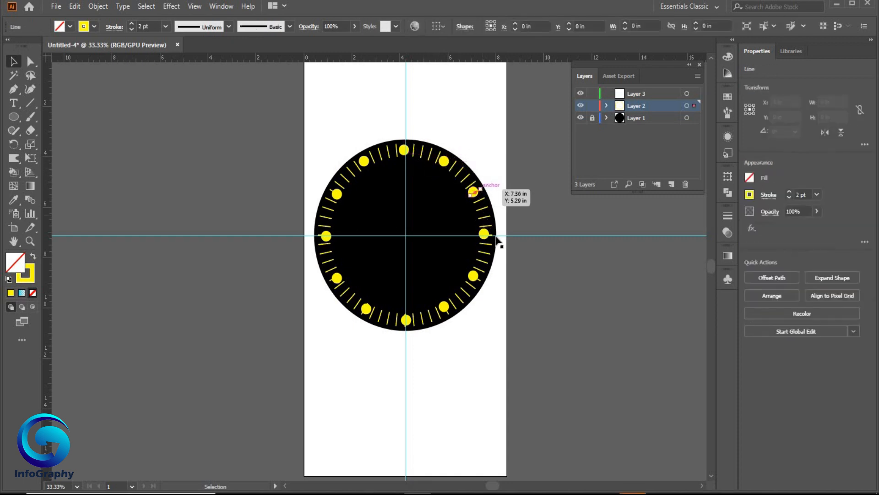
click(494, 236)
click(494, 237)
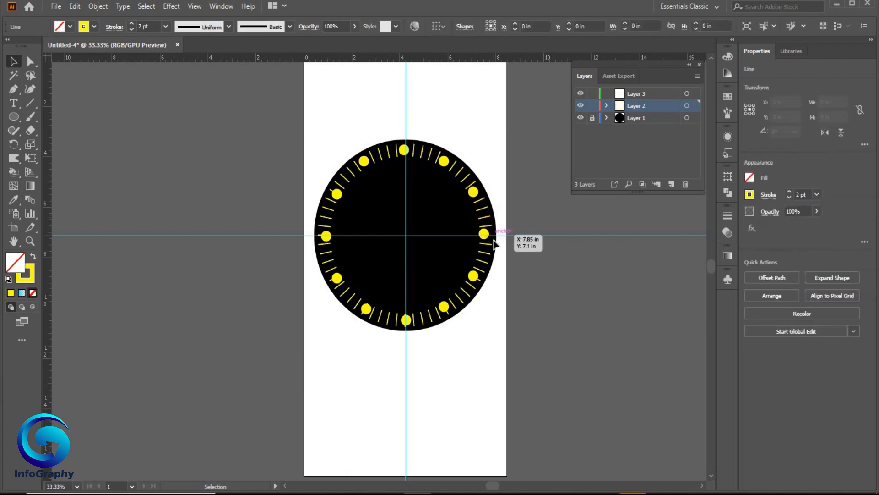
click(494, 252)
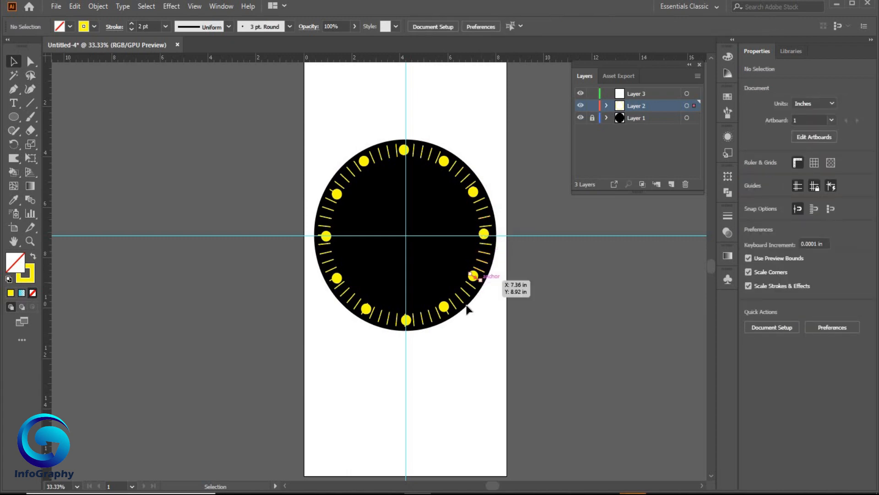
click(480, 285)
click(451, 313)
click(411, 326)
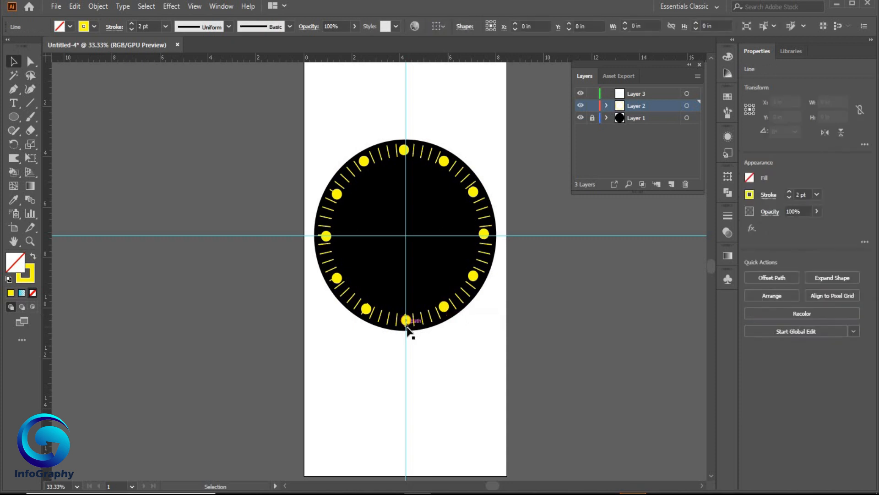
click(371, 328)
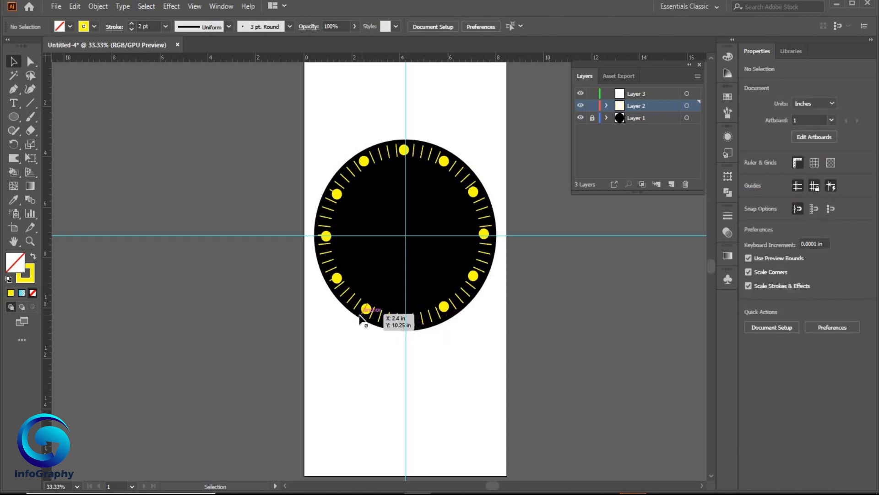
click(366, 308)
click(337, 279)
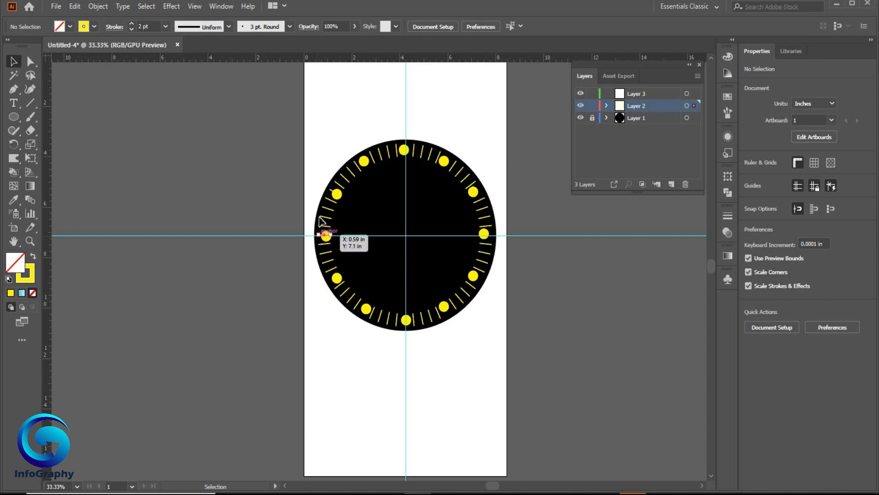
click(321, 237)
click(342, 179)
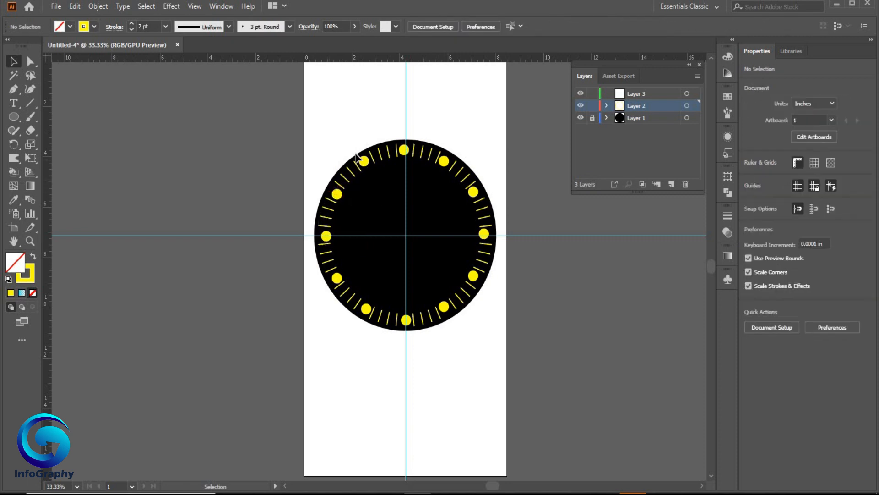
Make yellow the fill with no stroke, and group the hour dots with the remaining tick marks
key(shift+x)
click(592, 94)
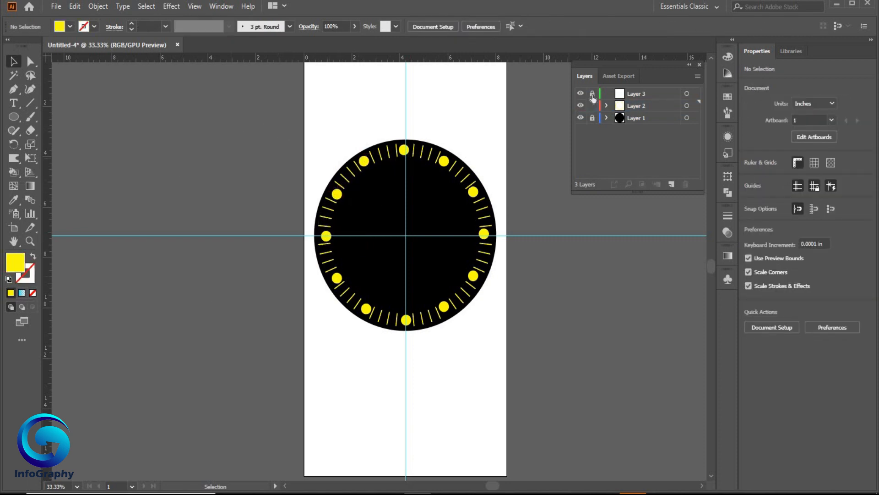
drag(287, 111, 538, 432)
right_click(455, 174)
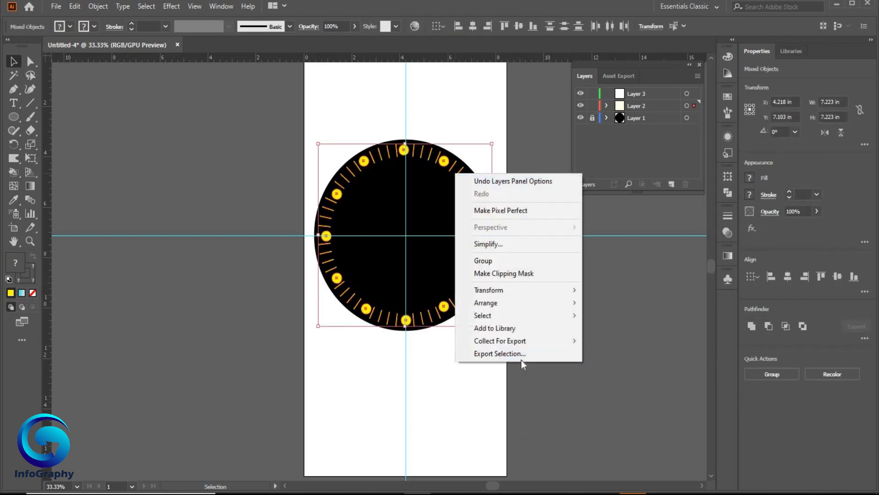
click(514, 262)
click(579, 281)
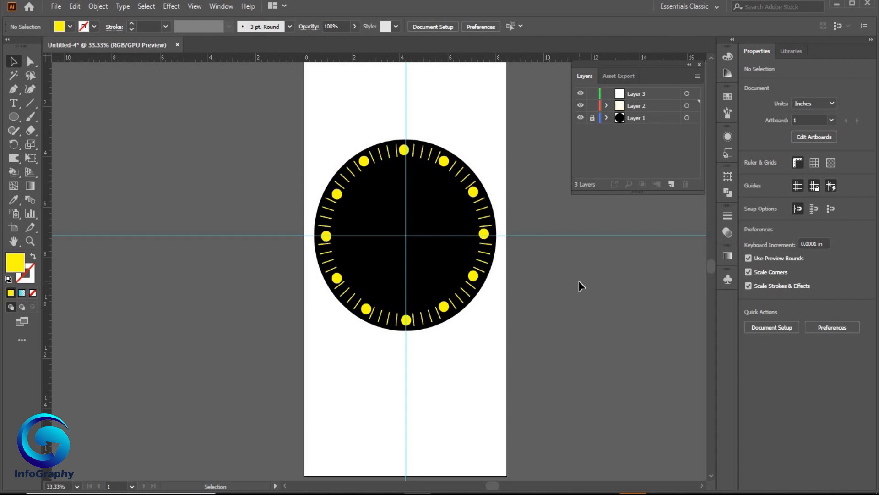
Draw a narrow vertical yellow rectangle about 0.53 in wide and 5.38 in tall in the empty area beside the artboard
click(16, 117)
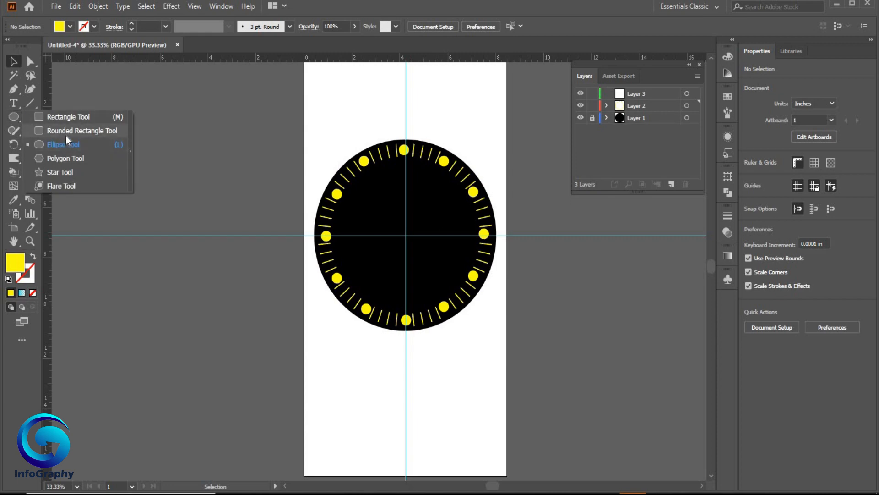
click(61, 116)
drag(150, 118, 154, 165)
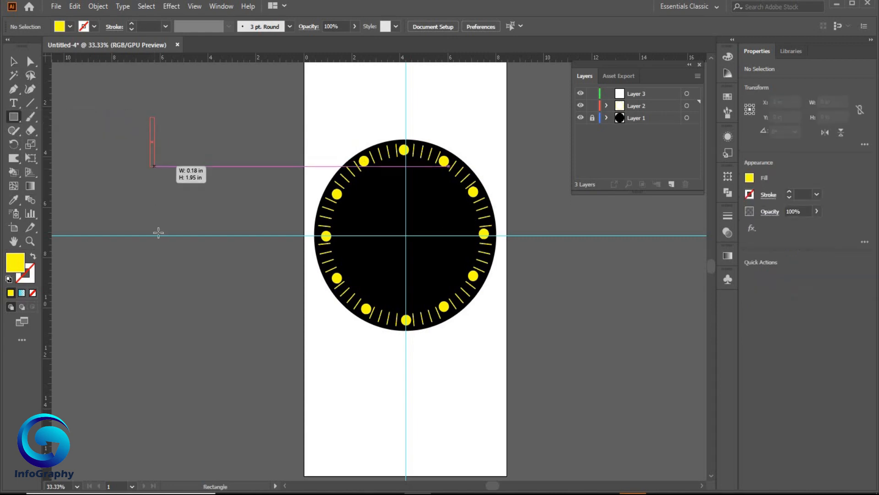
drag(158, 233, 163, 252)
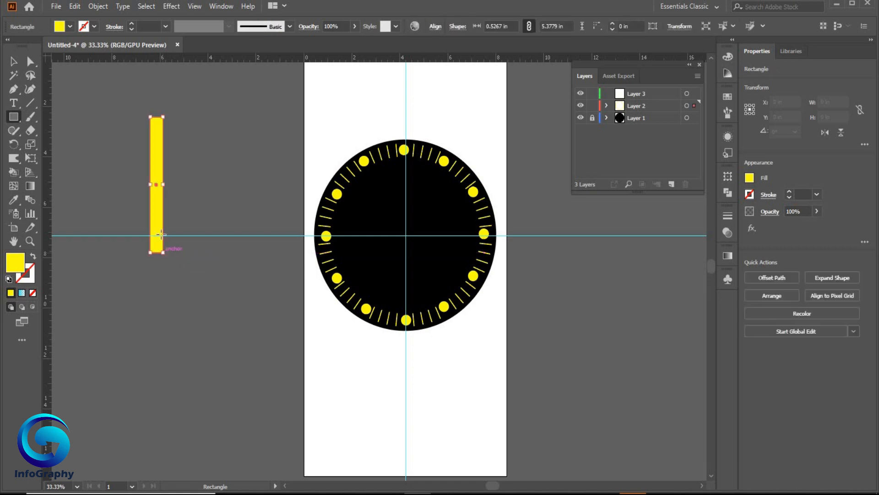
Add an anchor point at the middle of the yellow rectangle's top edge and another at the middle of its bottom edge
click(16, 94)
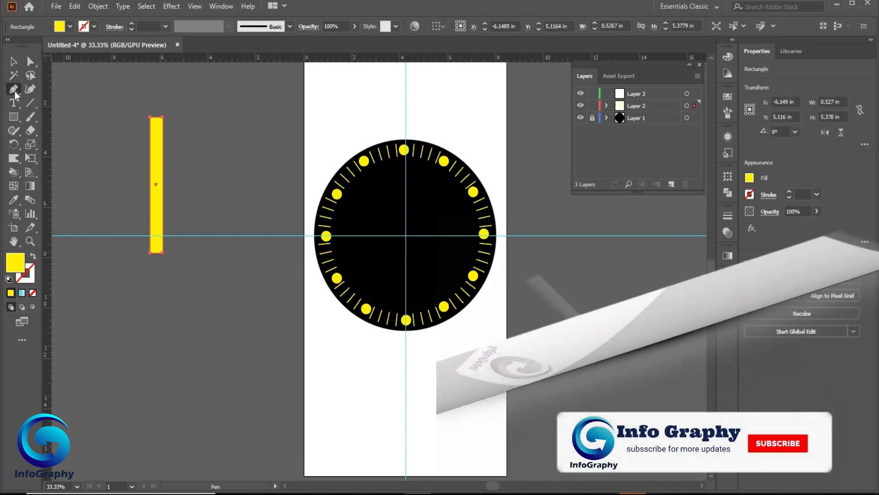
click(156, 117)
click(156, 119)
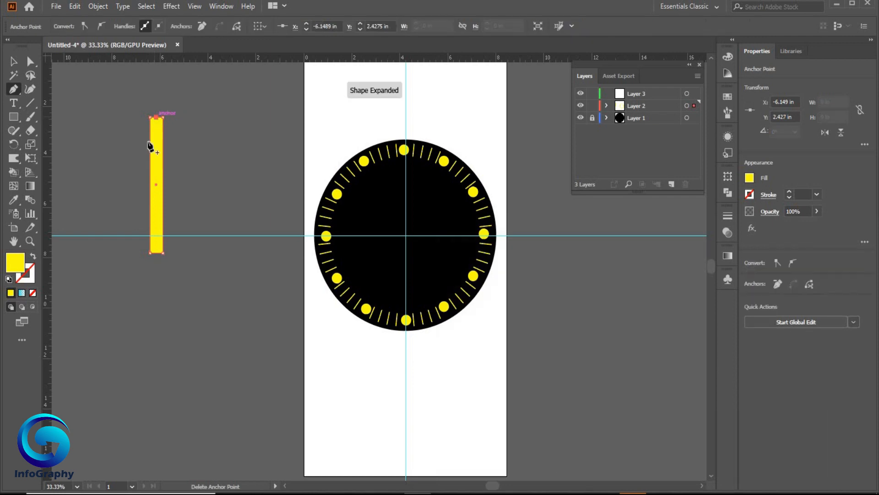
click(156, 253)
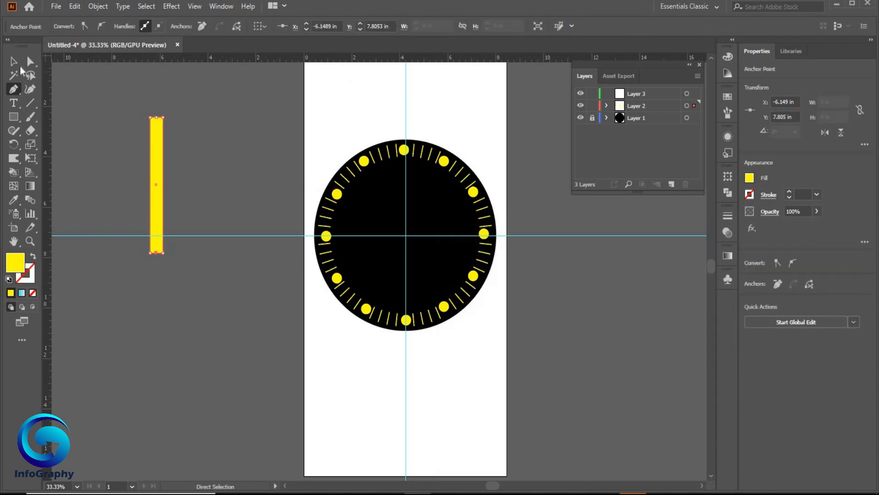
Pull the two added midpoints outward to give the yellow bar pointed ends, making it about 6.15 in tall overall
click(30, 61)
drag(156, 118, 157, 106)
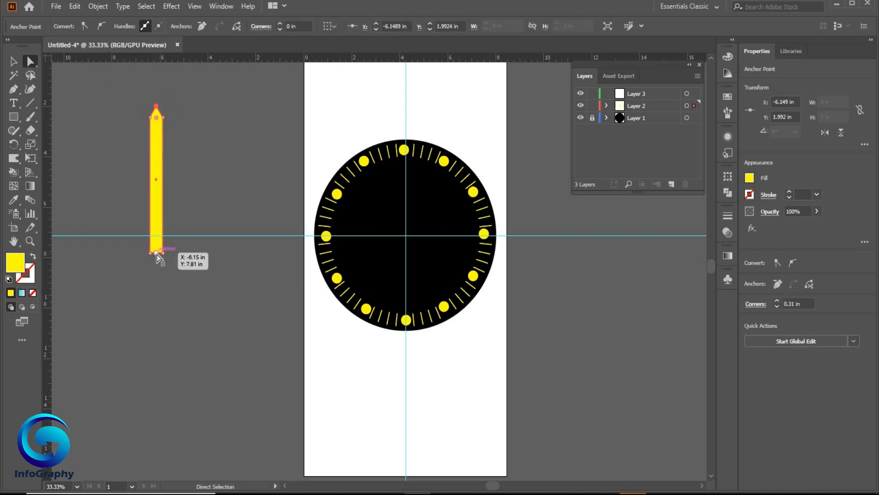
drag(156, 255, 156, 262)
key(v)
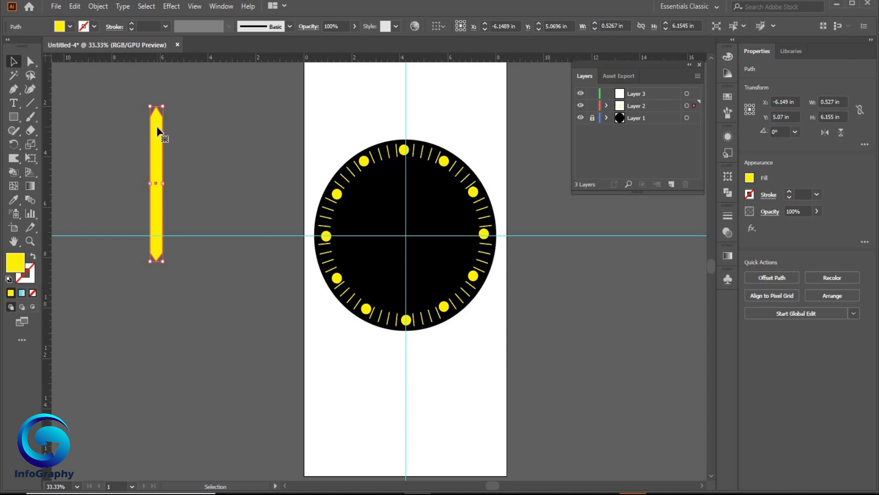
Recolor the pointed bar from the swatches to light gray and move it closer to the artboard
click(70, 28)
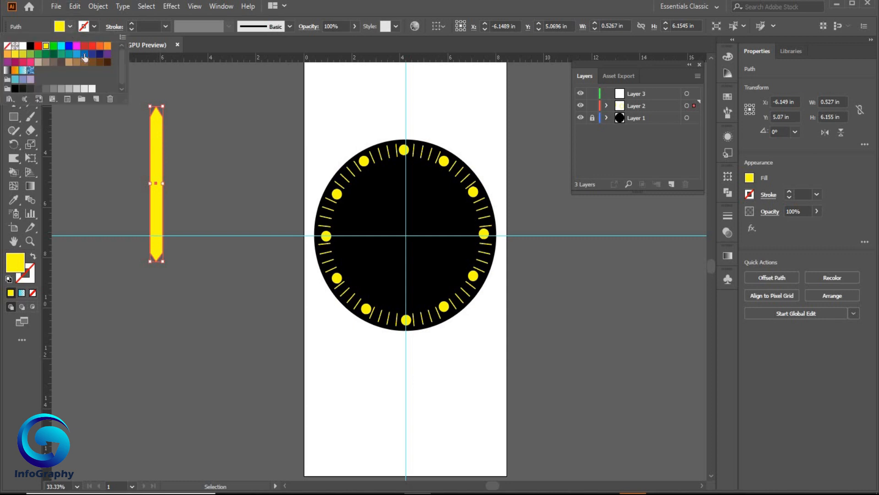
click(55, 91)
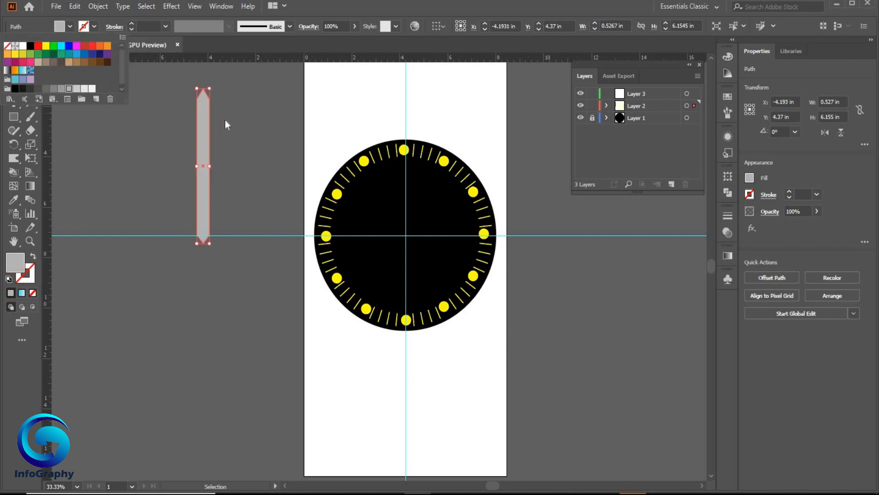
drag(201, 140, 207, 148)
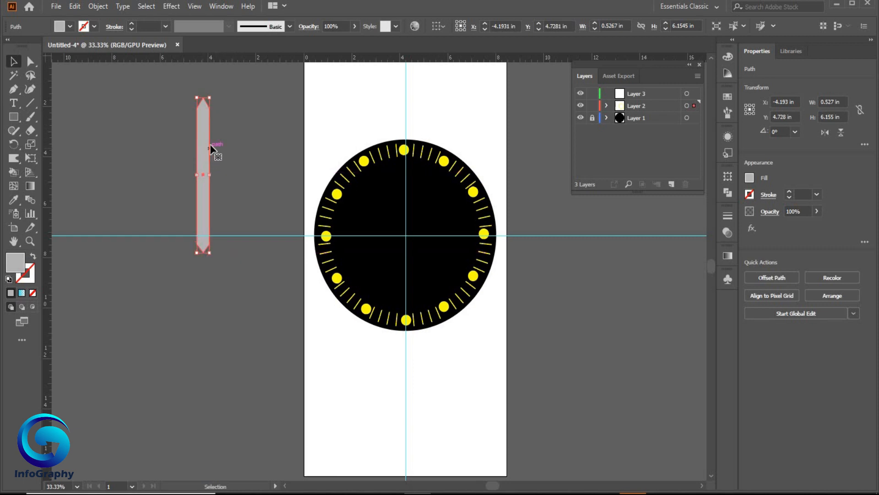
click(186, 226)
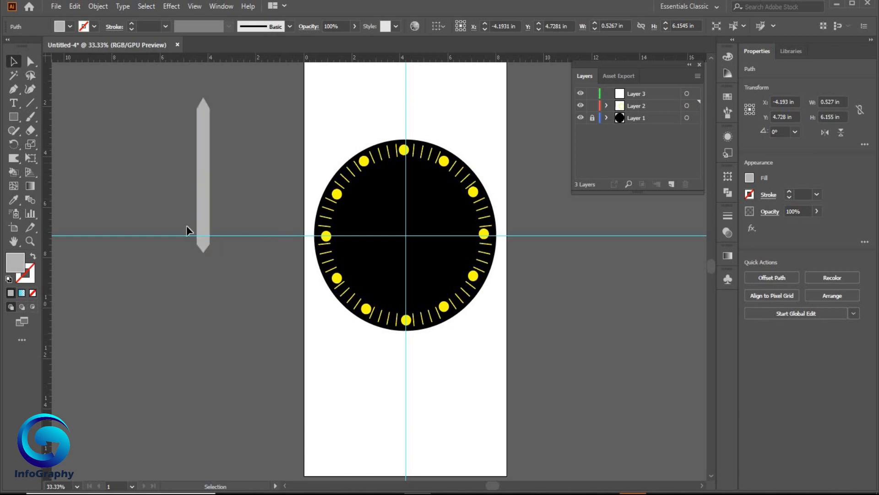
Draw a rectangle about 1.1 in wide and 2.21 in tall over the bar's lower end and fill it dark gray
click(15, 118)
drag(17, 121, 151, 167)
drag(194, 198, 217, 253)
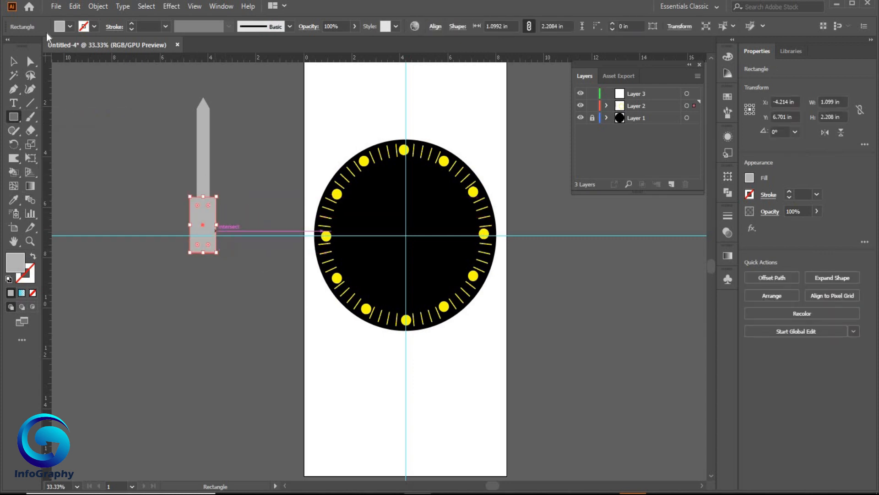
click(70, 26)
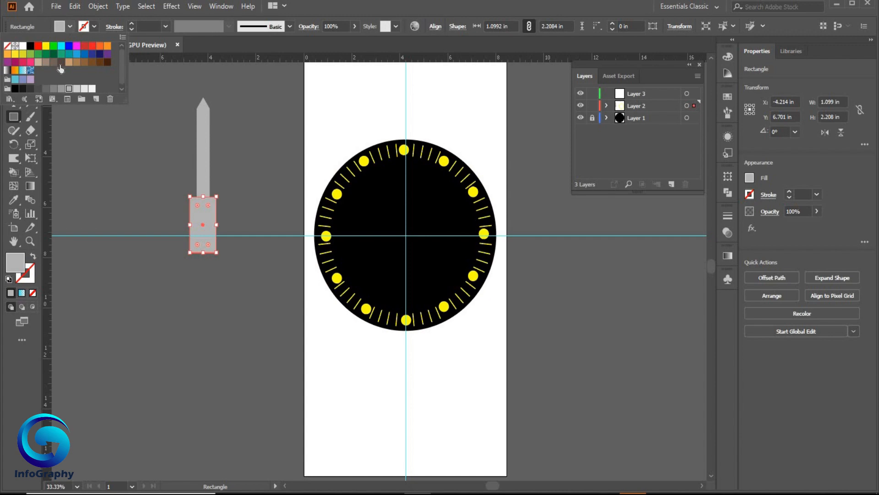
click(39, 90)
click(103, 178)
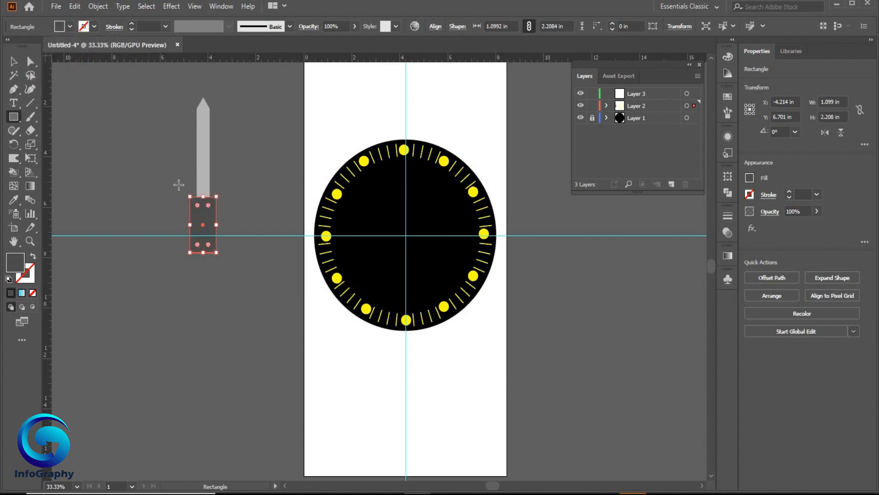
Select the bar and the dark rectangle, and split the overlap into its own dark gray piece with the Shape Builder tool
click(13, 61)
drag(153, 96, 239, 279)
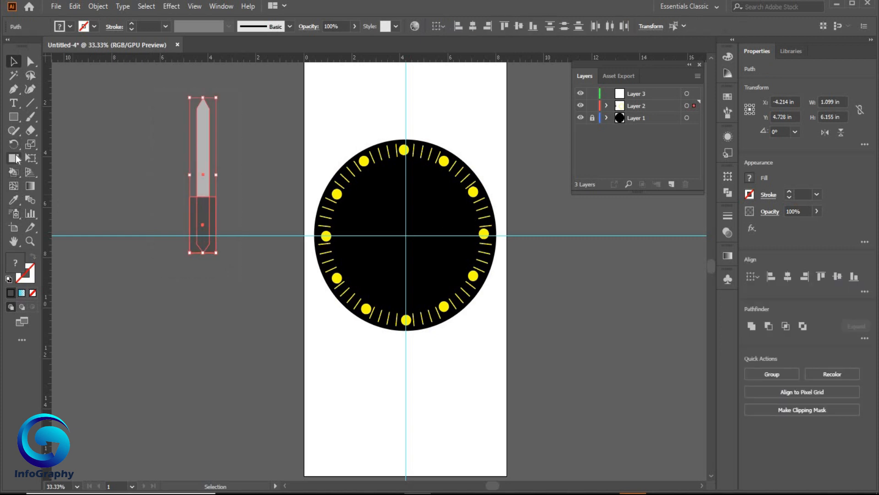
drag(17, 171, 59, 174)
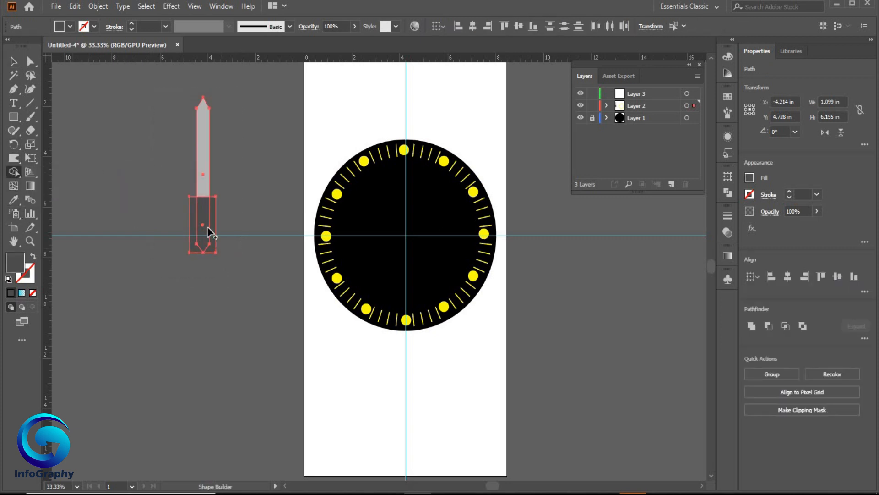
click(203, 226)
click(196, 225)
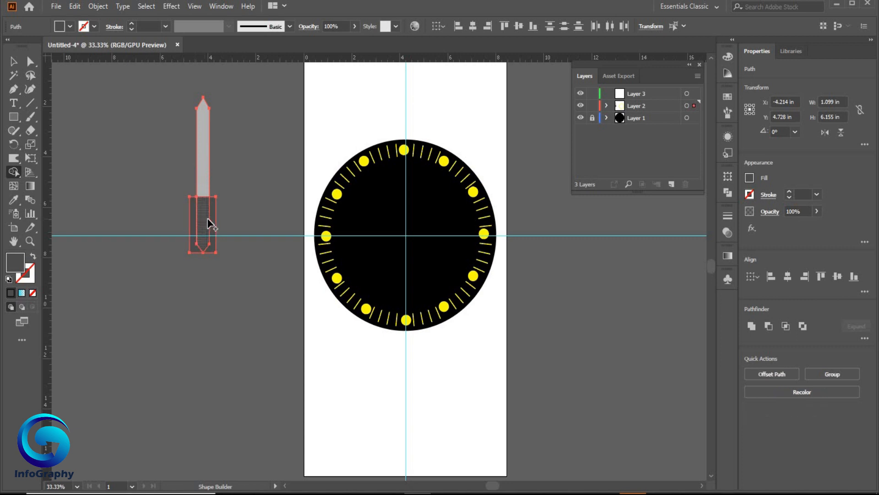
click(213, 223)
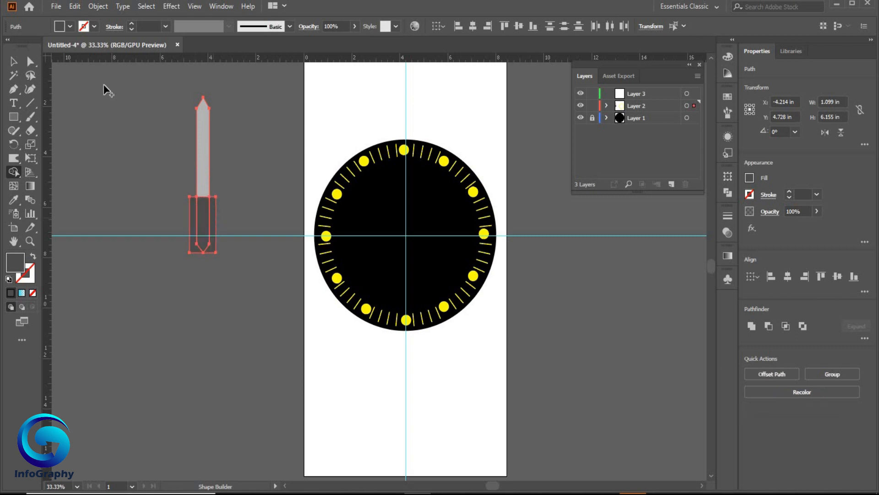
Delete the leftover dark gray pieces on both sides of the bar's lower end
click(14, 61)
click(138, 167)
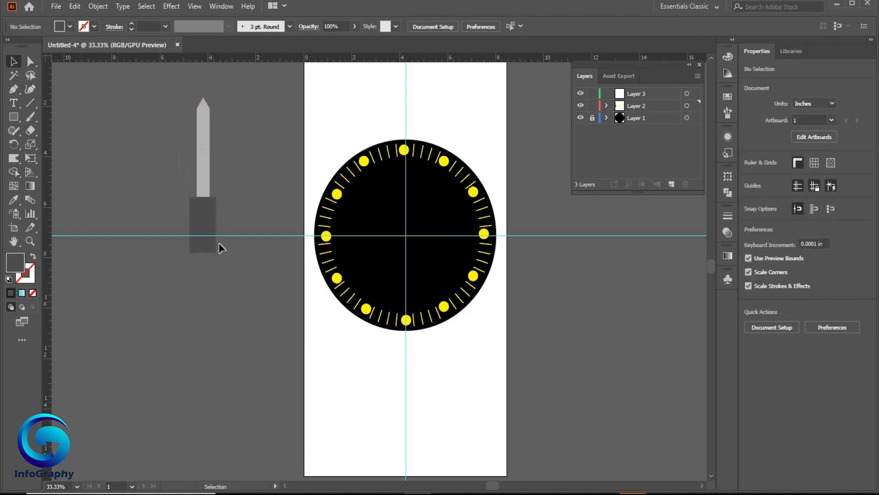
right_click(197, 172)
click(187, 238)
click(187, 238)
click(194, 228)
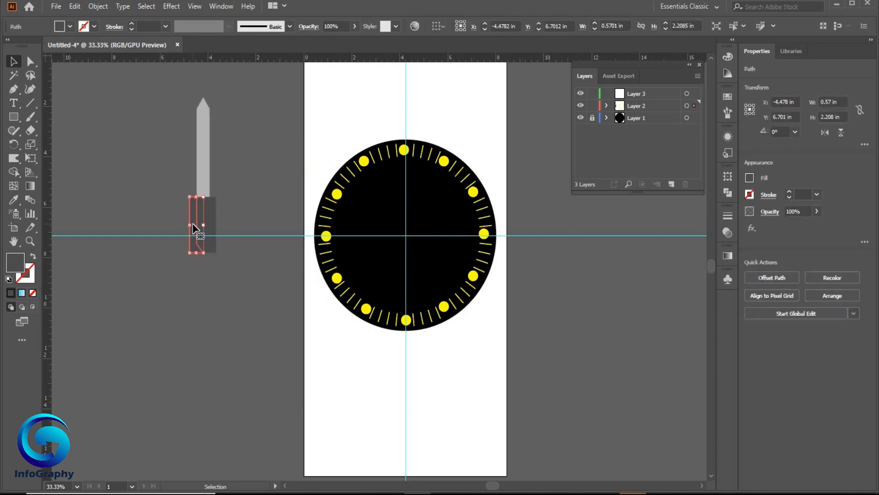
click(225, 229)
click(221, 236)
click(231, 183)
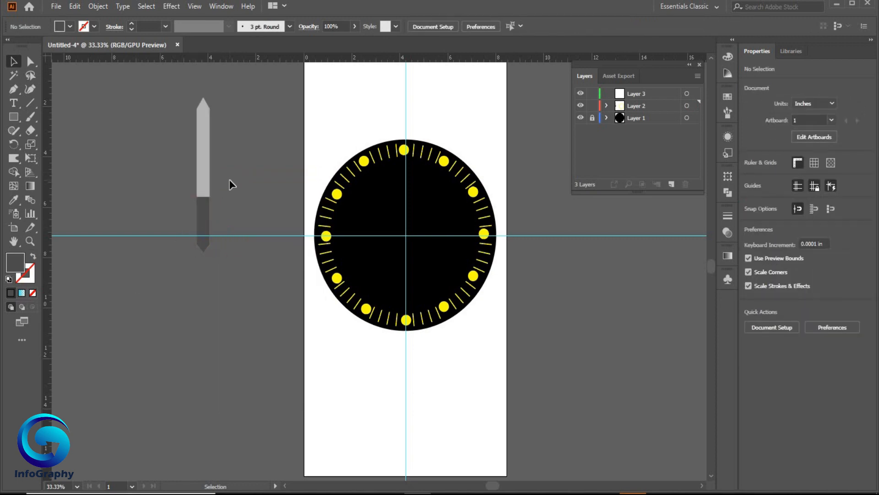
Group the light and dark parts of the clock hand and move the group up in the empty area
drag(168, 57, 215, 57)
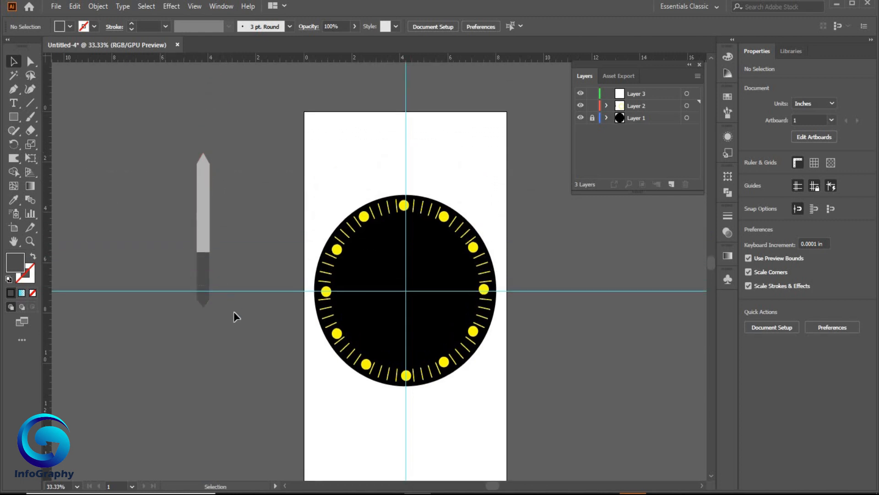
click(202, 200)
right_click(206, 248)
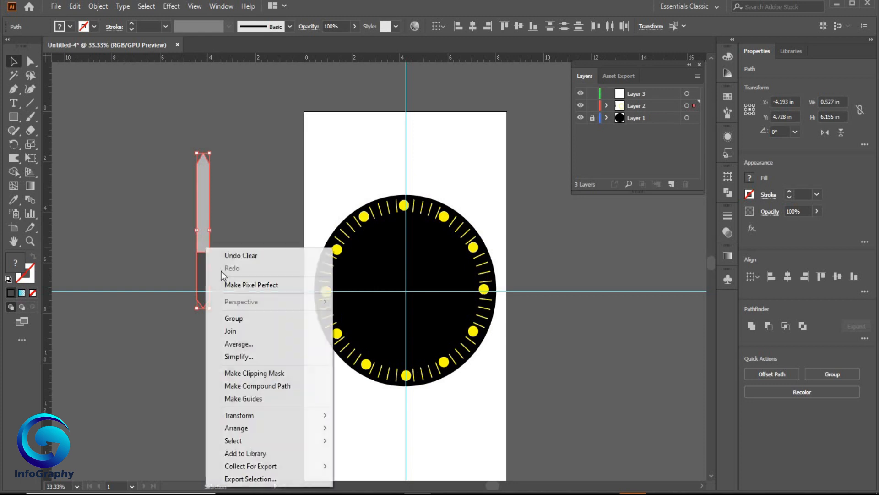
click(251, 322)
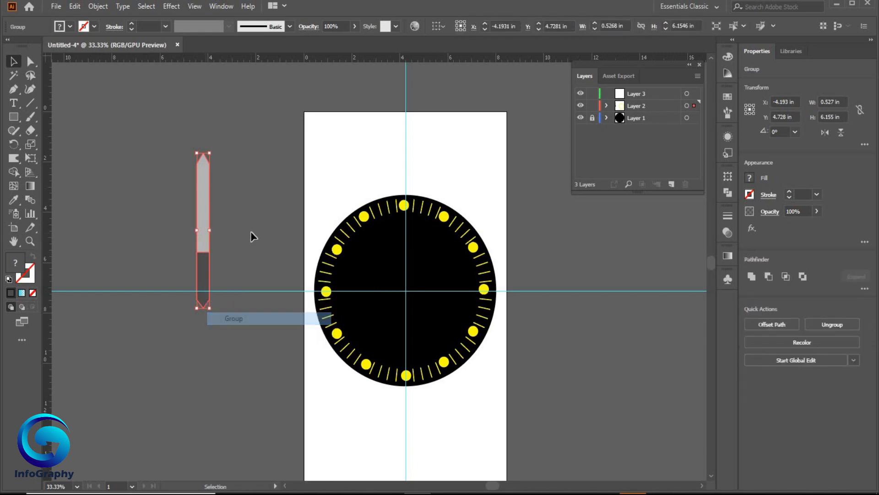
click(251, 232)
drag(202, 269, 172, 195)
click(212, 221)
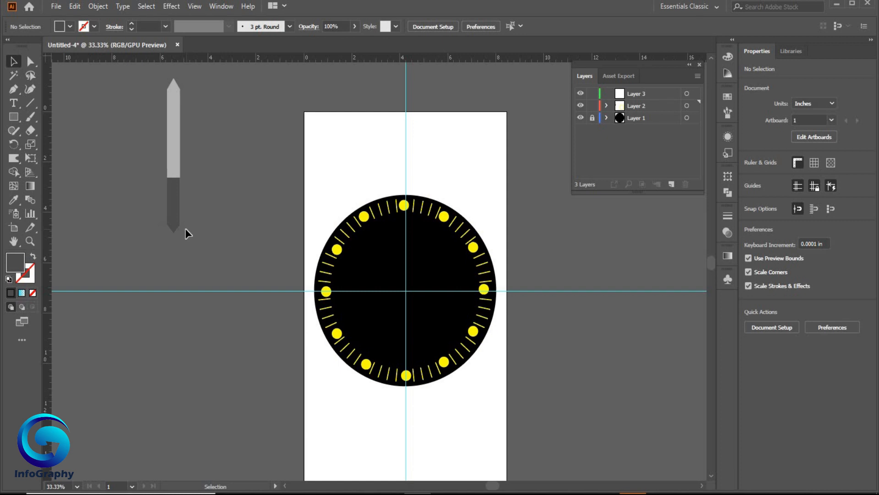
Draw a dark gray rectangle about 0.3 in wide across the hand's two-tone joint and select it together with the hand
click(14, 116)
drag(123, 129, 180, 168)
key(v)
click(103, 138)
click(157, 174)
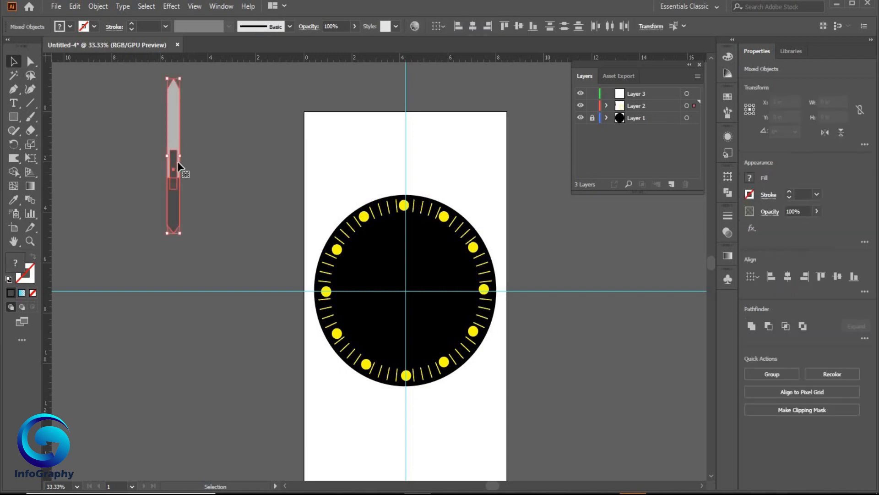
Split the narrow rectangle at the hand's two-tone joint with the Shape Builder tool
click(15, 172)
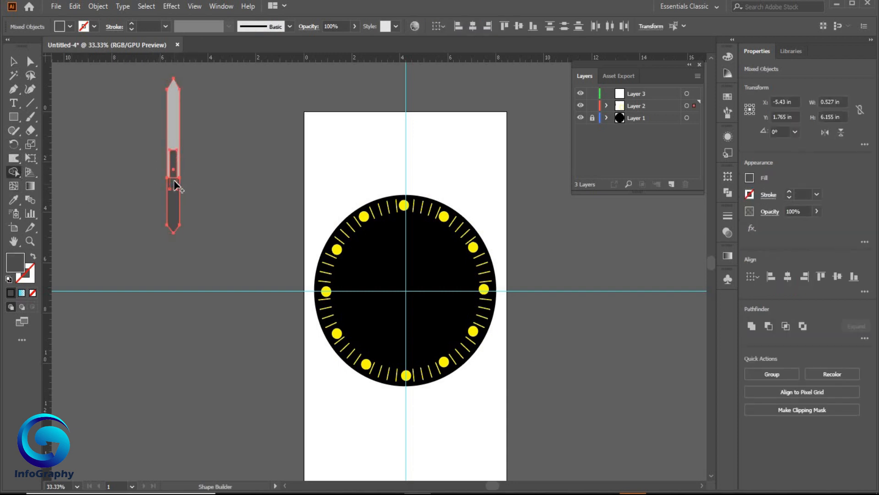
click(174, 181)
click(173, 170)
click(17, 63)
key(ctrl+shift+a)
Give the inset's lower piece a lighter gray fill and group the inset with the rest of the hand
click(174, 168)
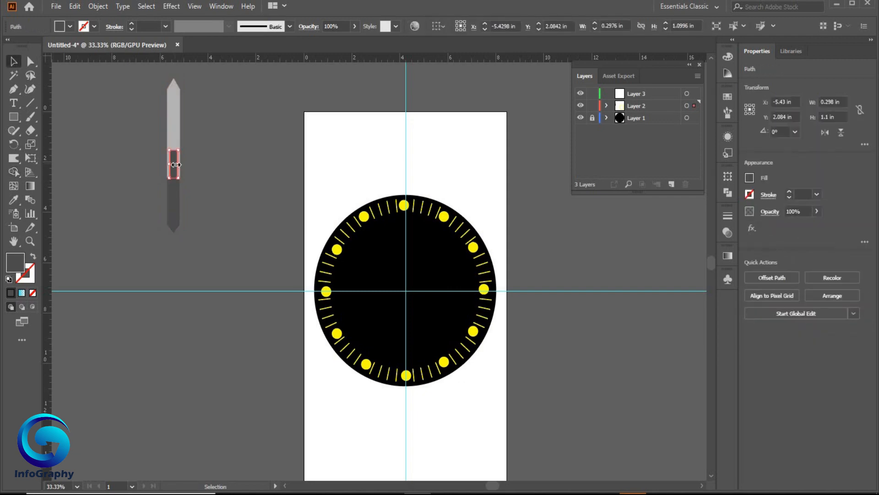
key(Delete)
drag(172, 183, 202, 219)
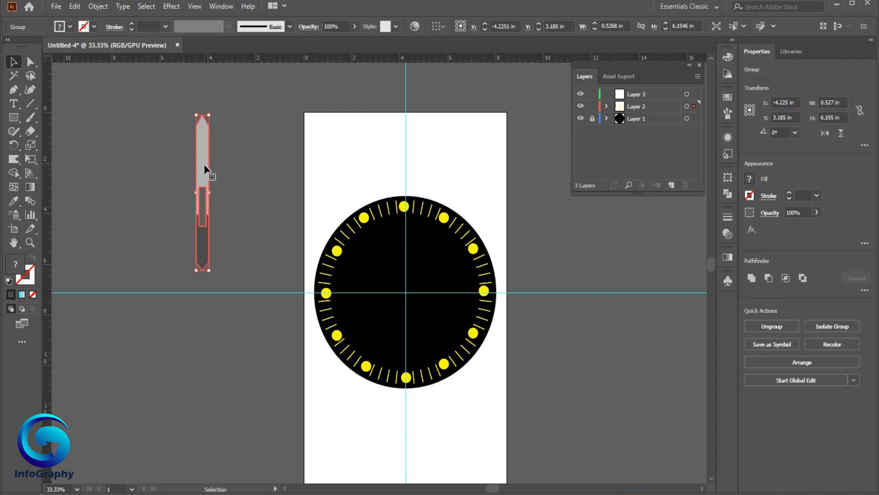
Duplicate the hand beside the original and shorten the copy from its upper end to about 4.96 in tall
drag(204, 169, 153, 173)
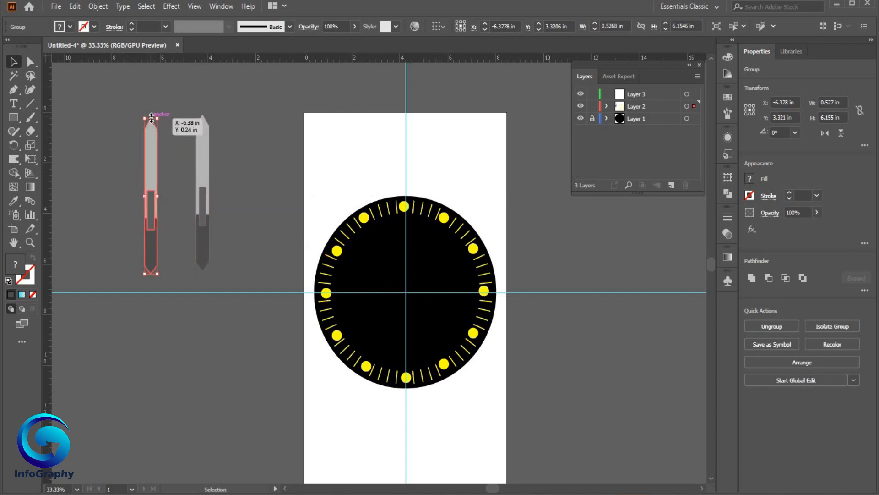
drag(151, 118, 151, 153)
click(237, 164)
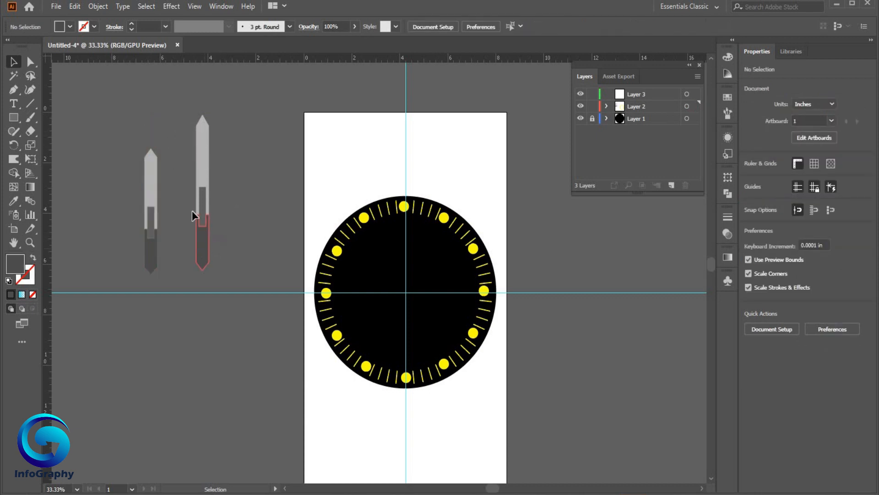
Move the longer hand up and closer to the shorter one
click(154, 188)
key(ctrl+shift+b)
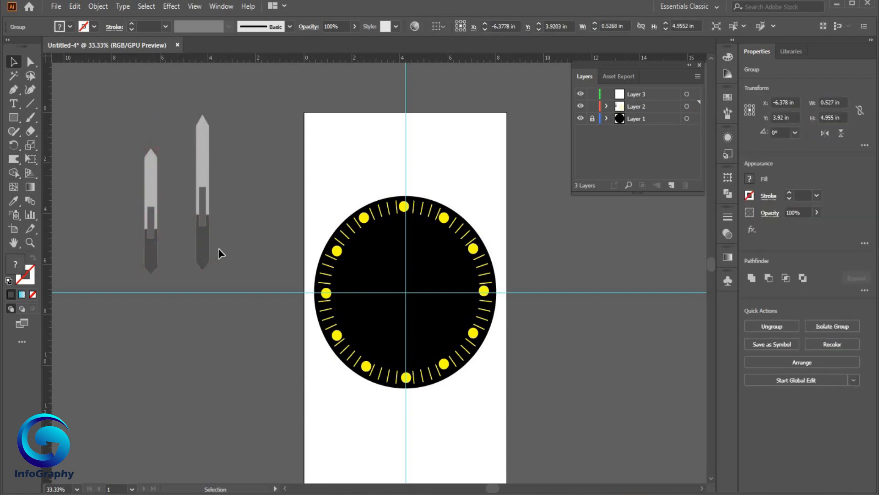
click(222, 240)
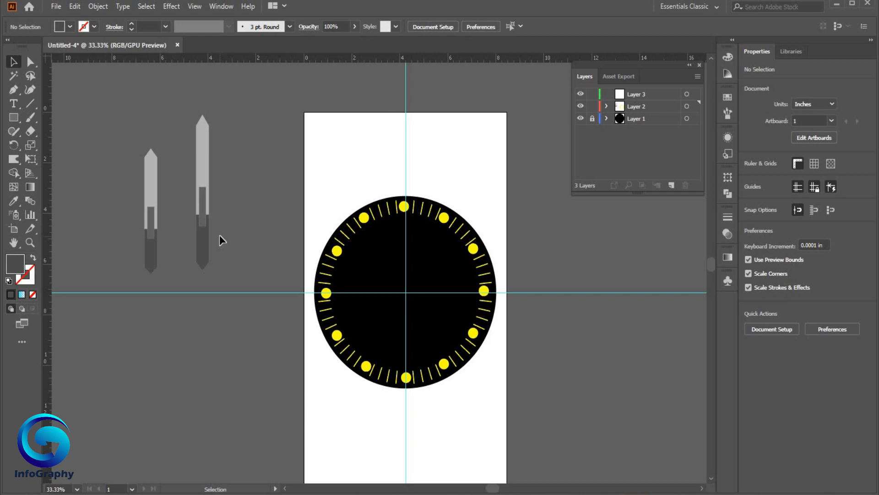
drag(198, 164, 182, 131)
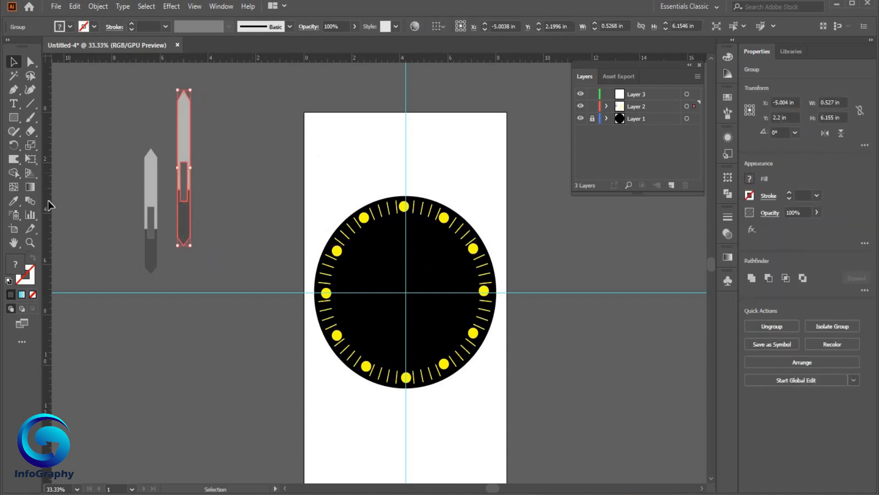
key(ctrl+shift+a)
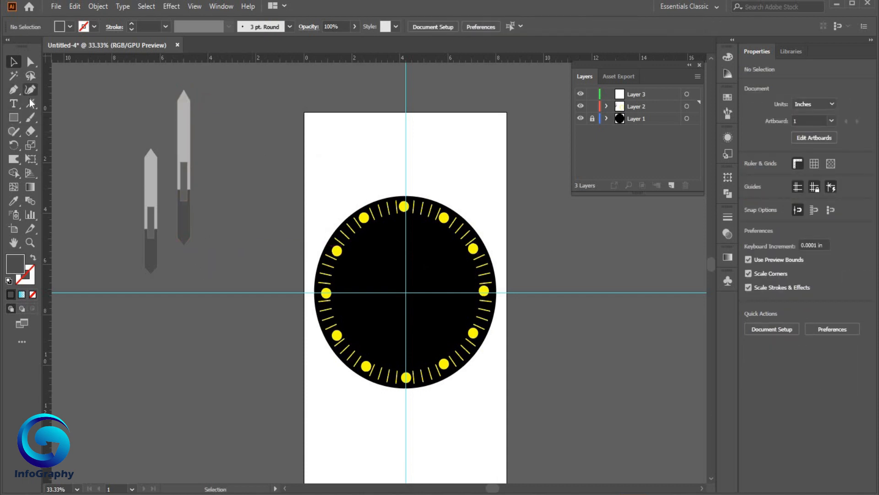
Draw a thin slanted triangle about 4.6 in long with the Pen tool beside the two gray hands
click(14, 117)
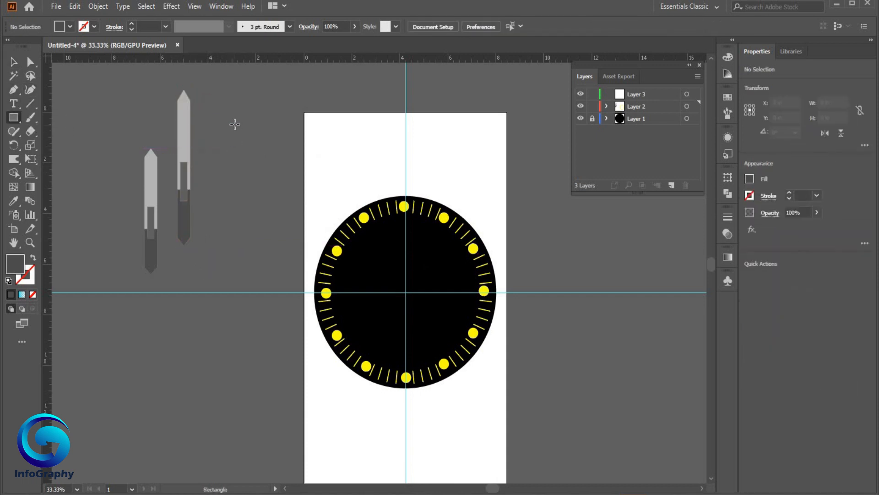
click(14, 90)
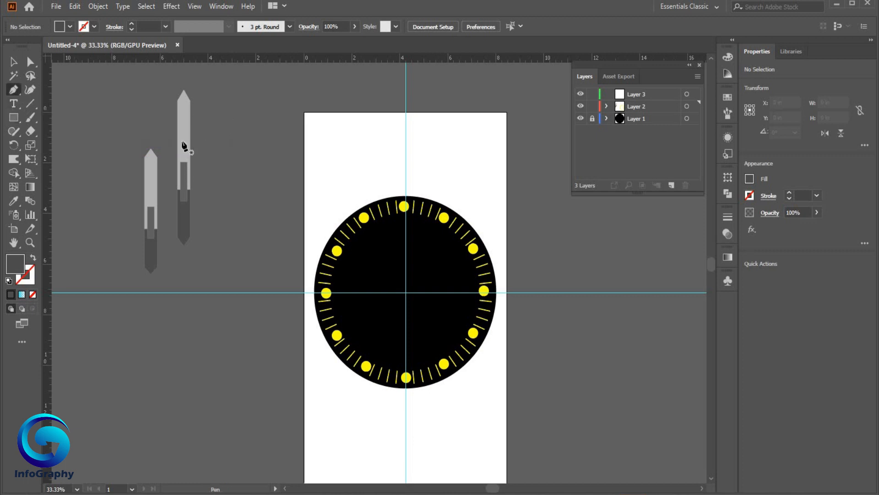
click(223, 189)
click(218, 209)
click(253, 100)
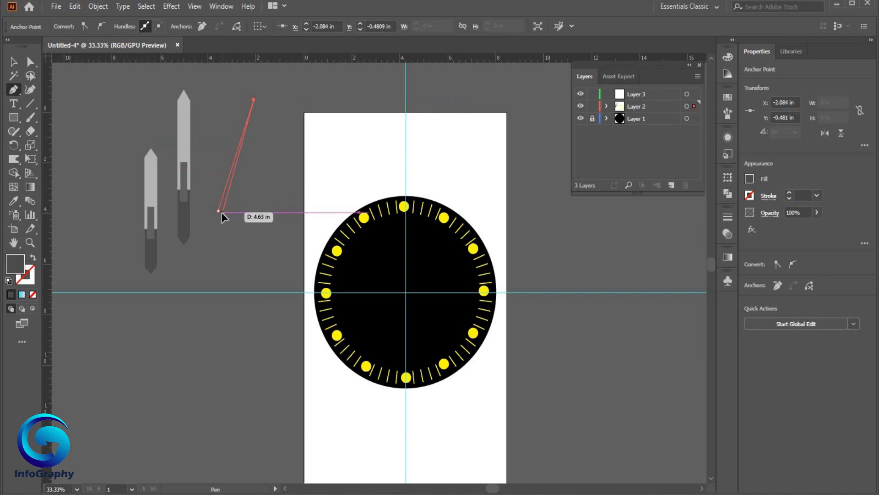
click(222, 212)
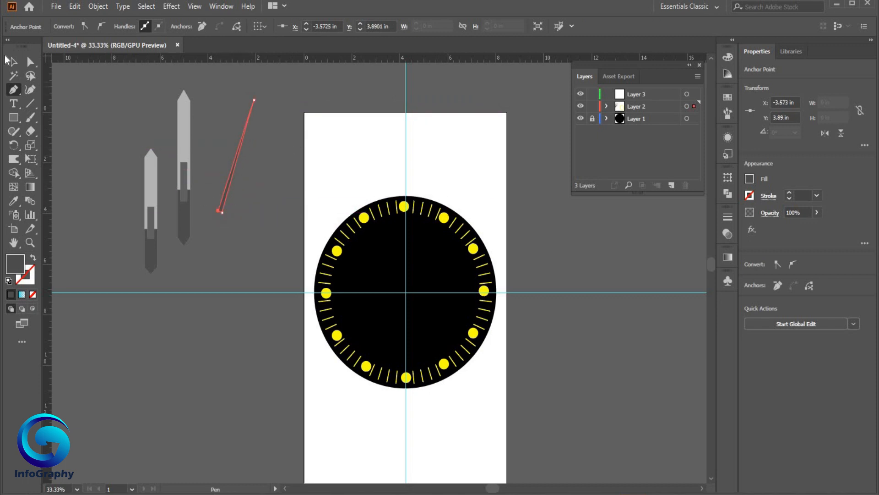
Fill the thin slanted triangle with RGB Red
click(12, 61)
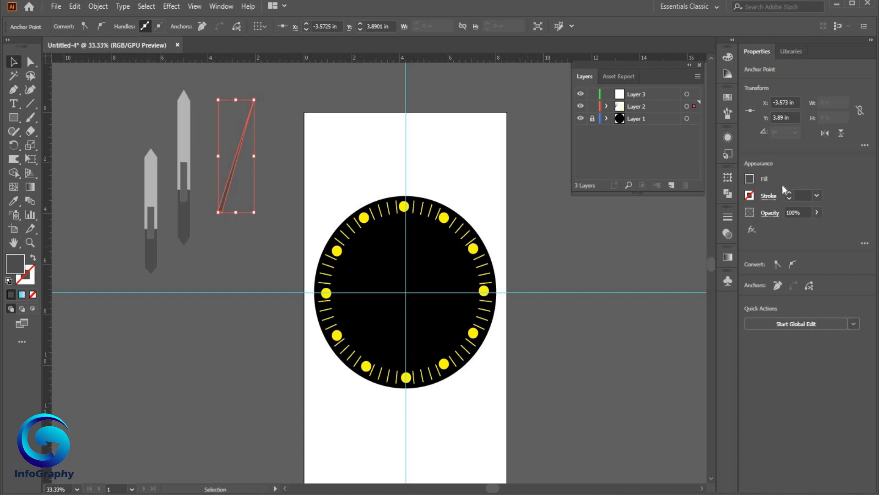
click(749, 179)
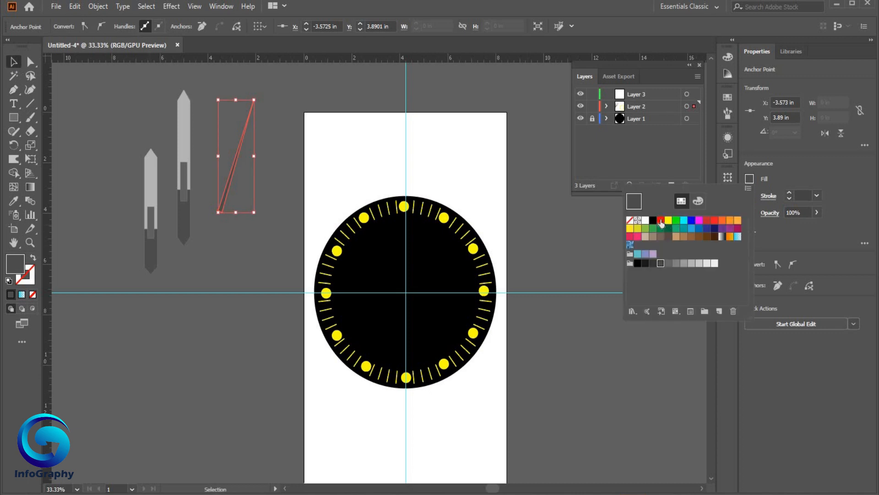
click(661, 223)
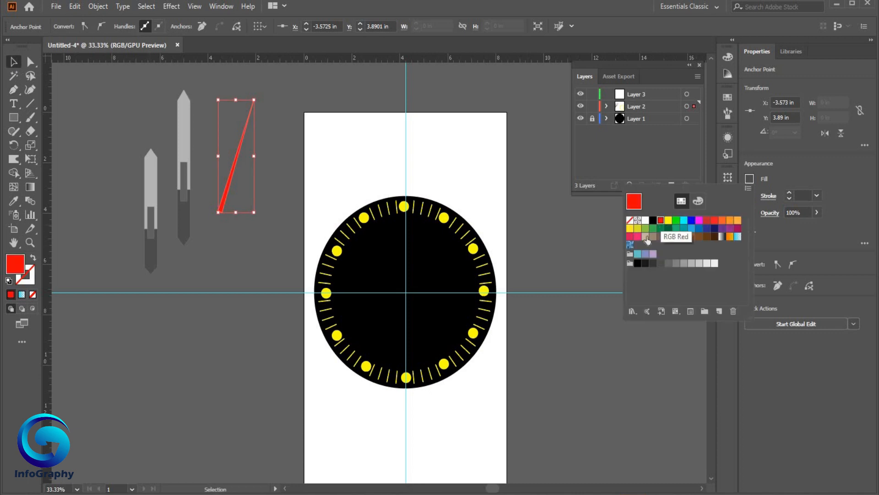
click(104, 103)
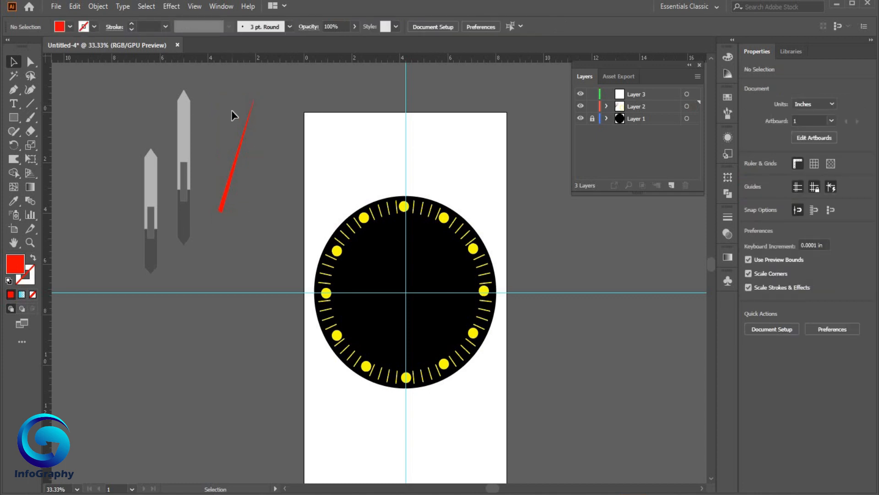
drag(232, 110, 288, 215)
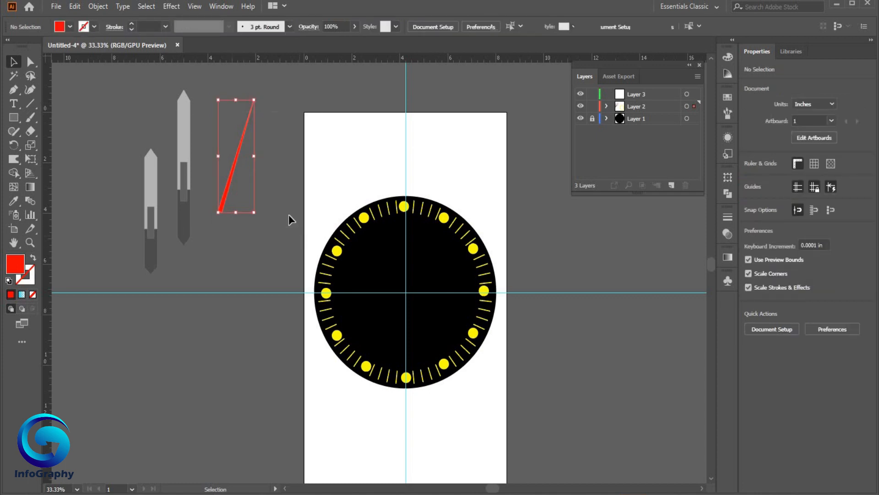
click(233, 260)
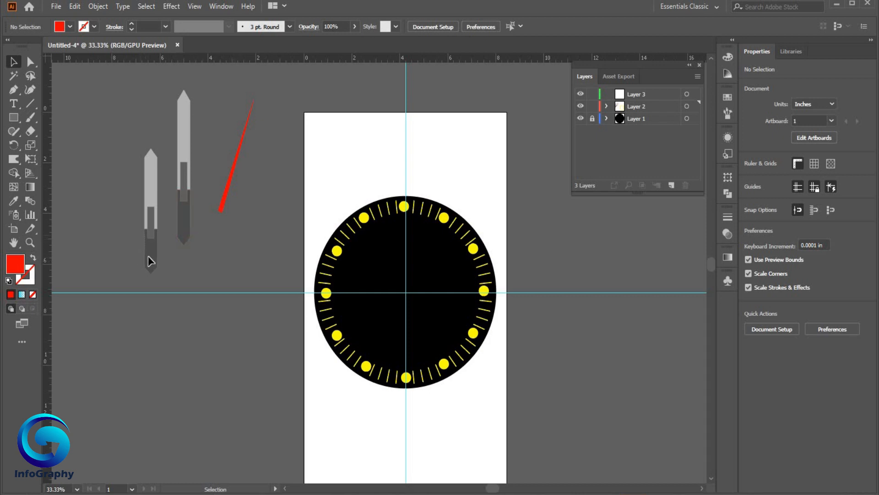
Move the shorter gray hand up and rotate the longer one toward two o'clock so their dark lower ends cross
drag(149, 257, 135, 207)
click(186, 231)
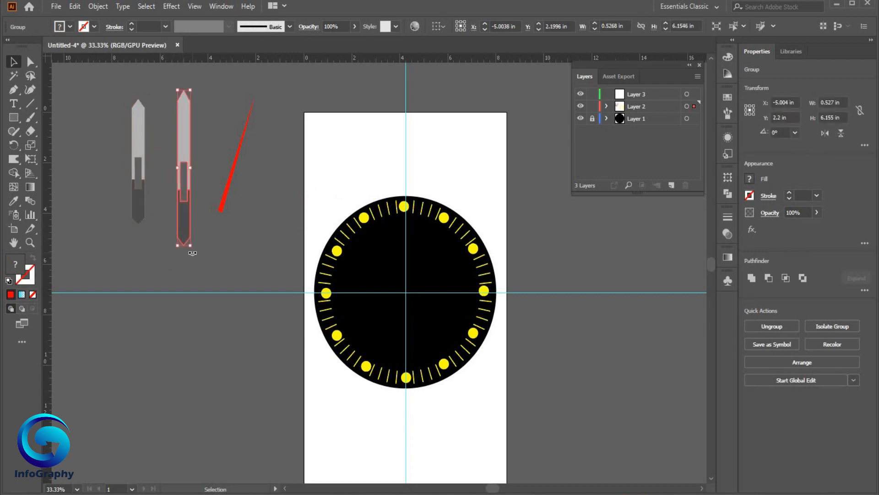
drag(192, 253, 149, 208)
click(200, 168)
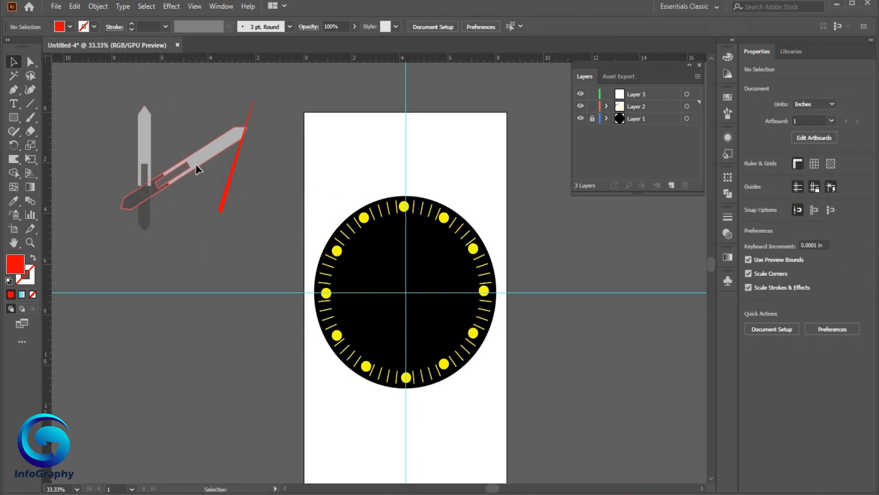
drag(196, 165, 202, 172)
click(235, 181)
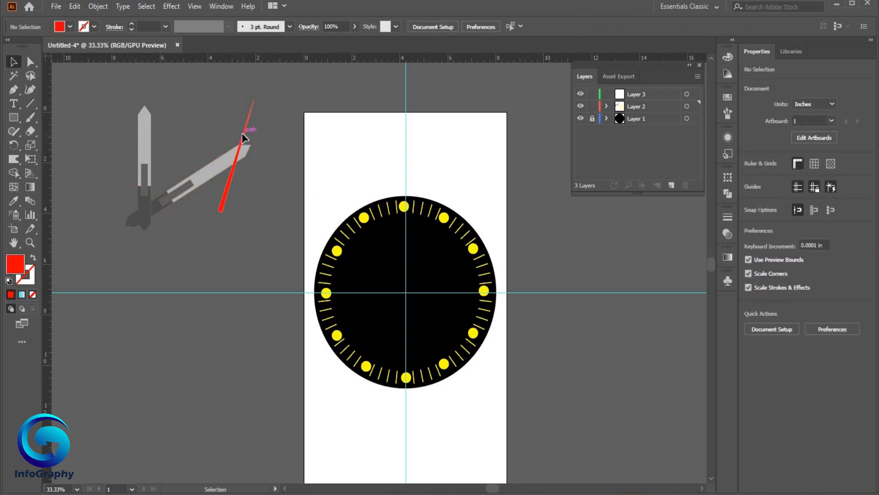
Rotate the red hand to point downward and place its wide end where the two gray hands cross
drag(243, 134, 190, 243)
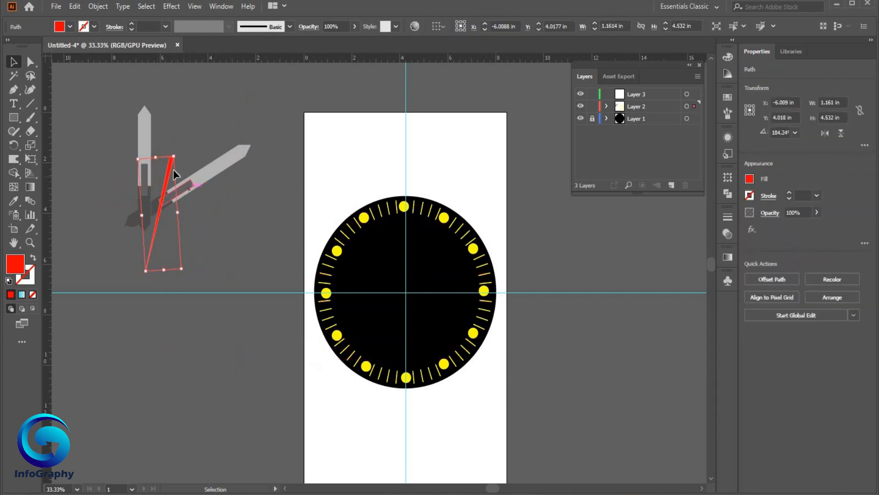
drag(170, 170, 145, 212)
click(159, 184)
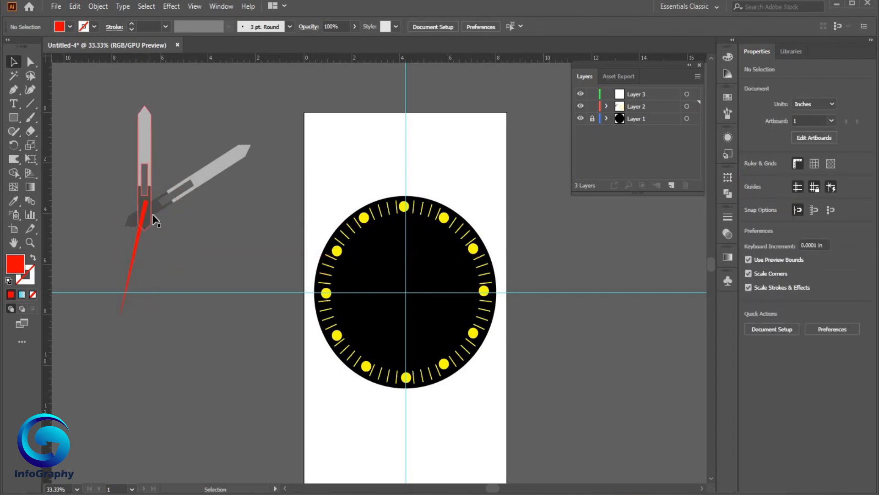
Send the red hand to the back, behind both gray hands
click(135, 240)
right_click(136, 241)
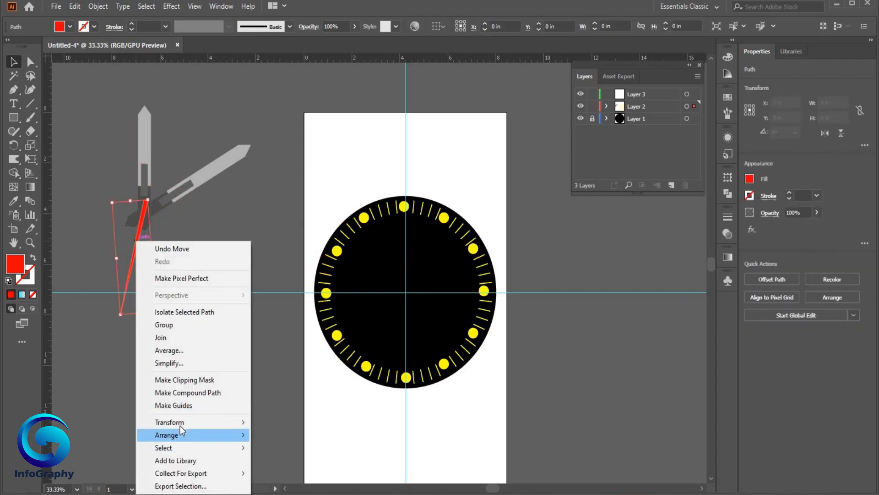
click(279, 476)
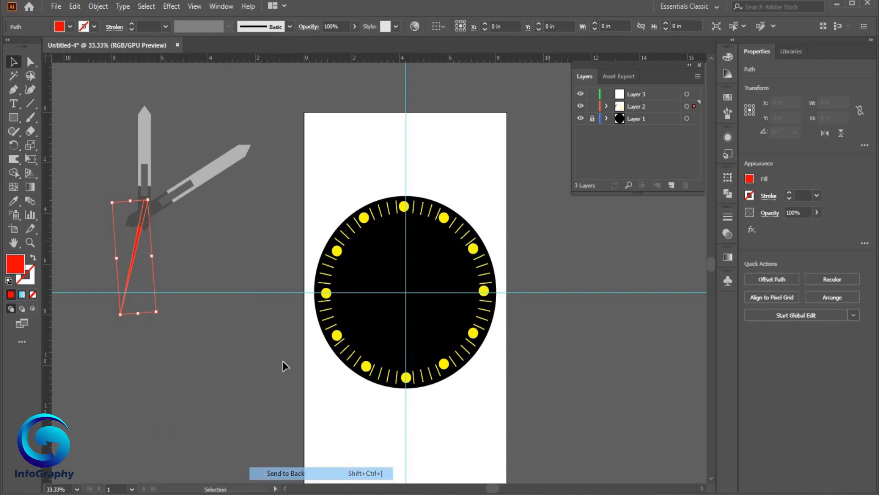
click(250, 252)
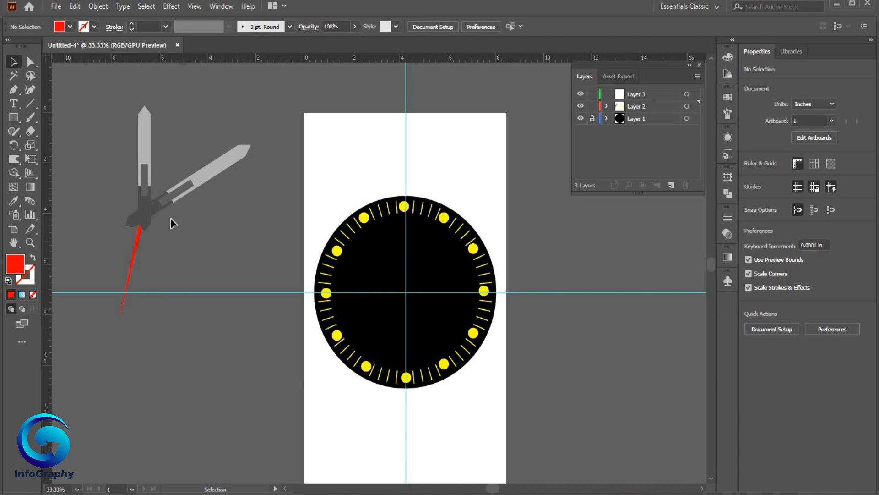
Bring the red hand to the front, above both gray hands
click(137, 237)
right_click(136, 238)
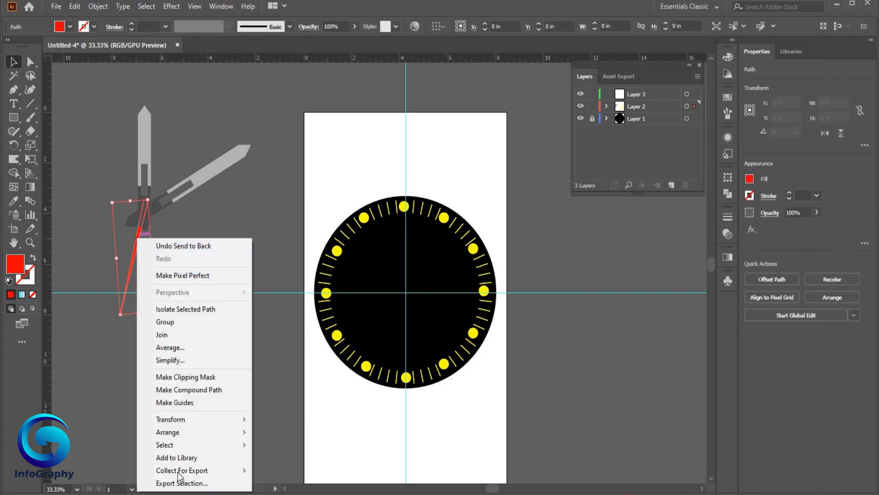
click(296, 433)
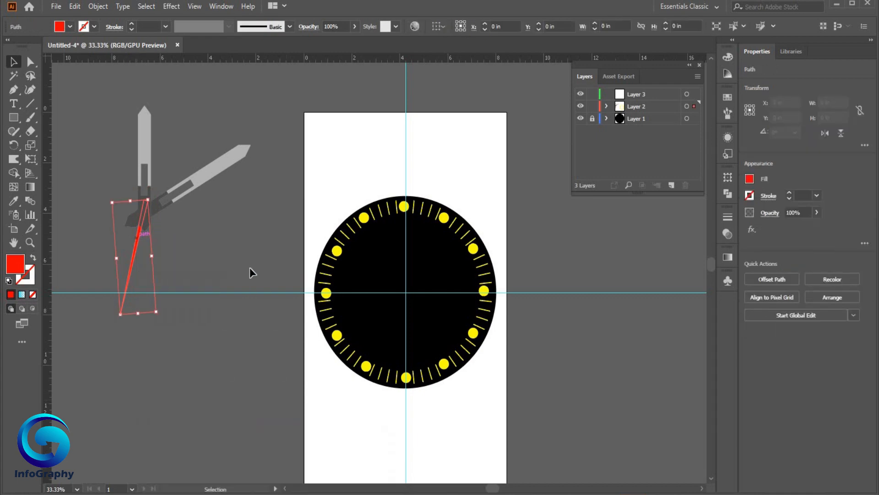
click(249, 268)
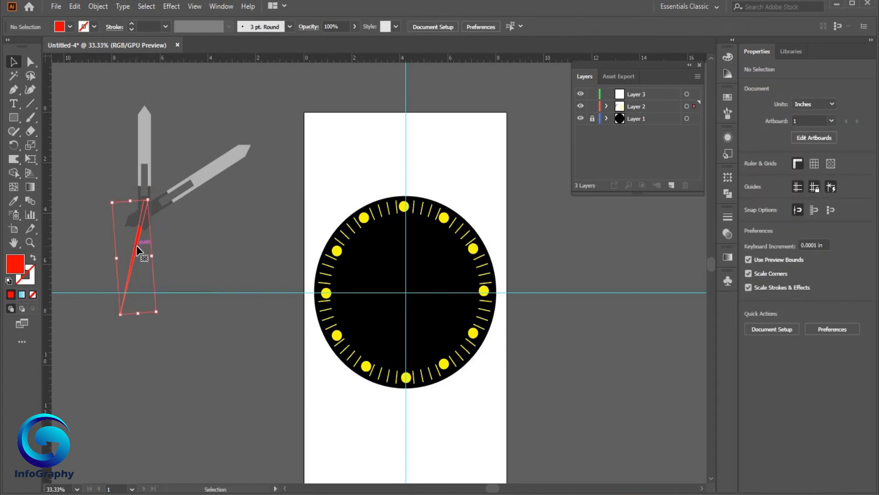
right_click(137, 246)
mouse_move(197, 435)
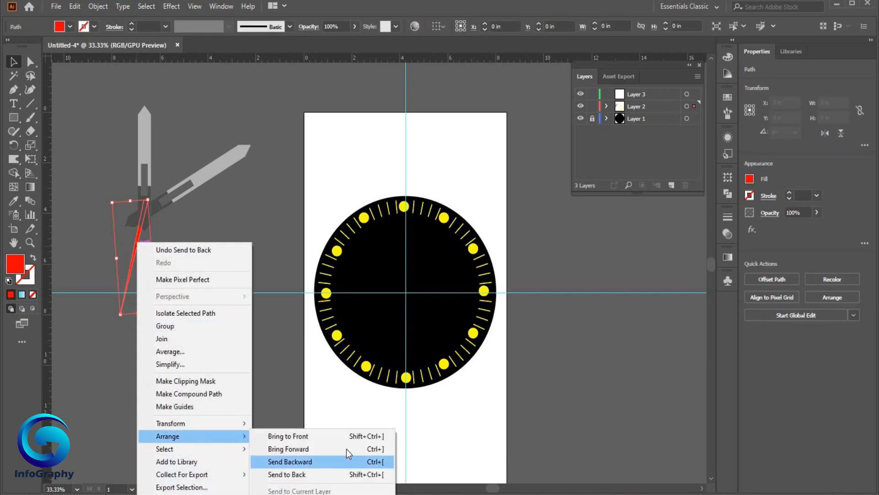
click(342, 435)
click(255, 312)
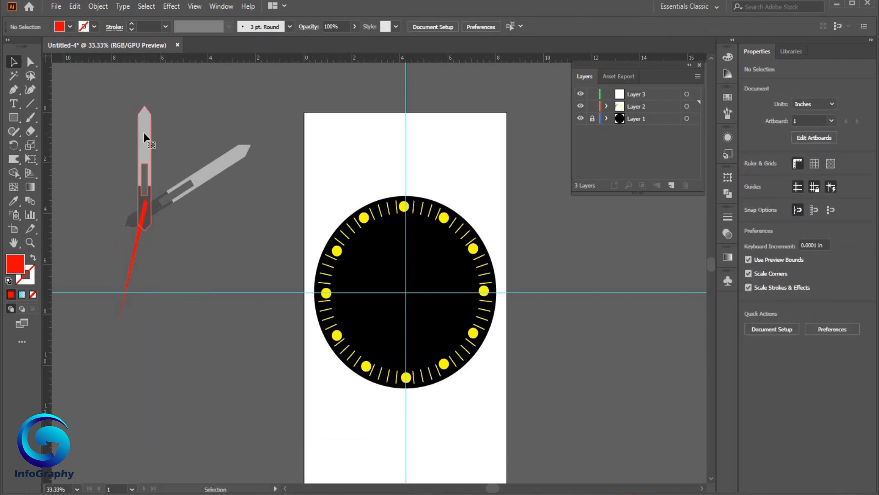
Bring the shorter vertical hand to the front so it covers the red hand's wide end, and nudge it slightly down
right_click(143, 132)
mouse_move(210, 275)
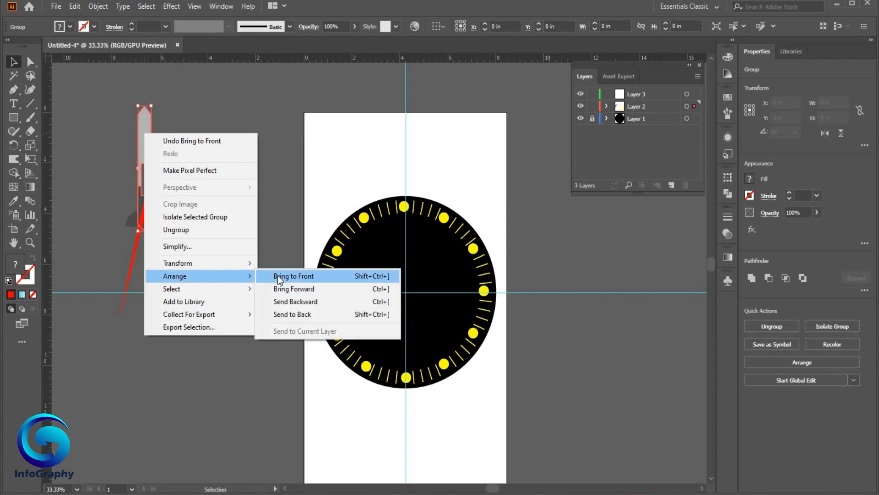
click(277, 276)
click(183, 294)
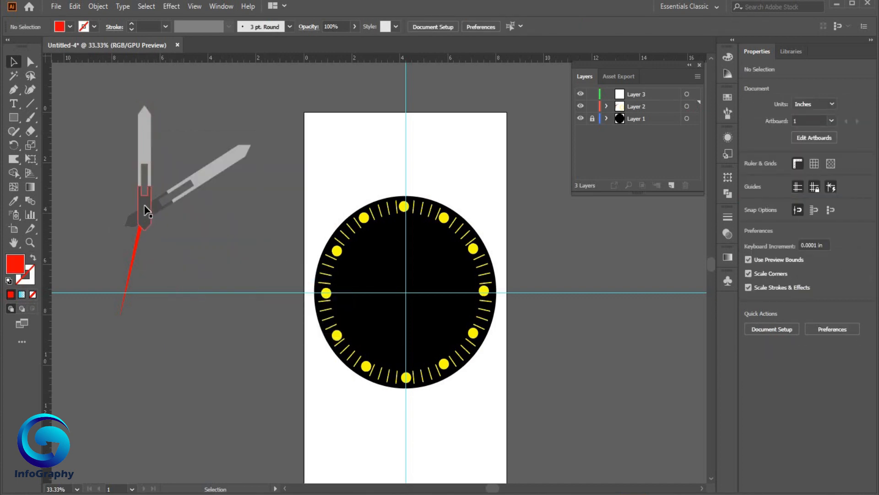
drag(145, 209, 147, 206)
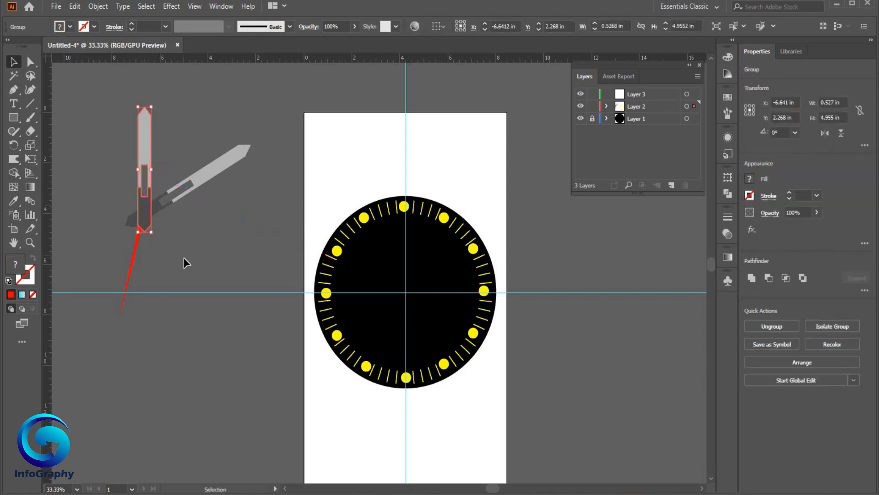
click(107, 140)
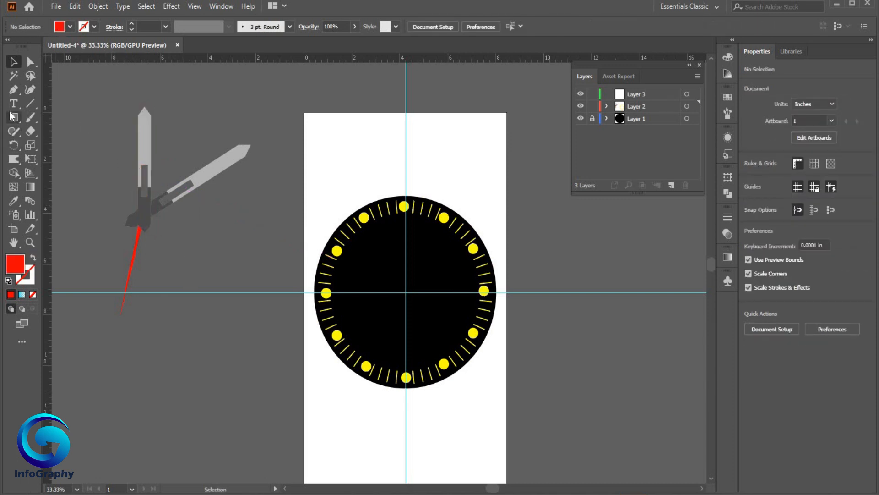
Draw a circle about 0.42 in across beside the hands and fill it with the lightest gray swatch
drag(12, 118, 73, 150)
drag(199, 230, 206, 238)
click(30, 61)
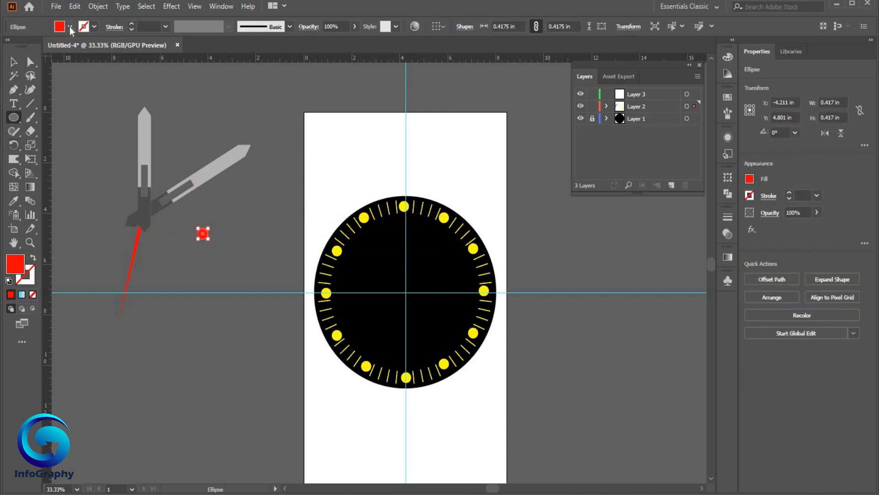
click(70, 27)
click(92, 89)
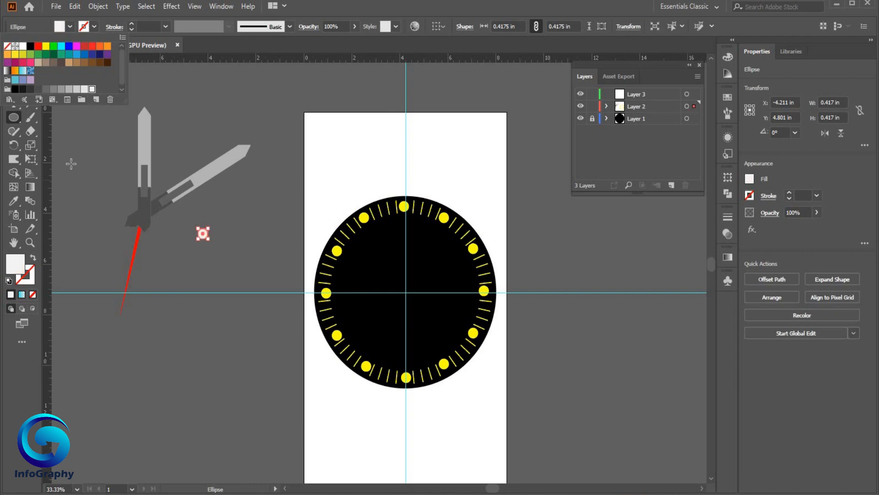
key(Escape)
click(14, 62)
click(218, 234)
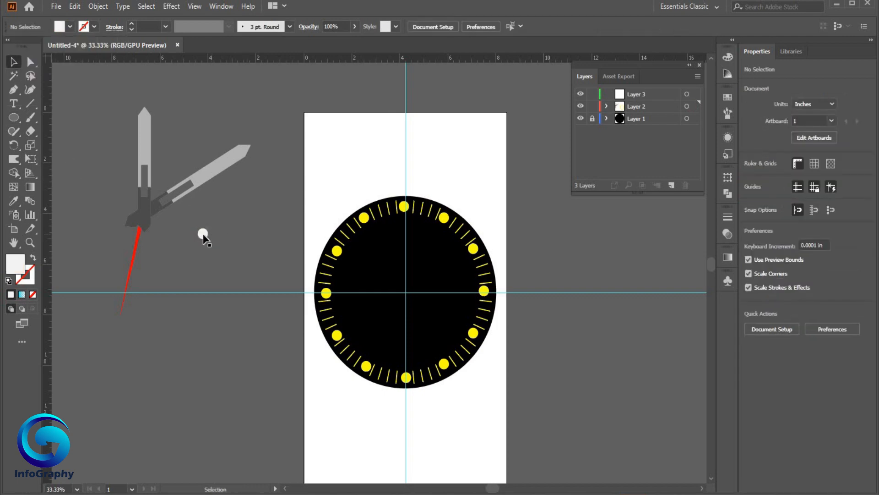
Place the light circle on the crossing point of the hands and group it with all three hands
drag(202, 234, 144, 215)
click(97, 155)
drag(175, 264, 141, 178)
right_click(140, 179)
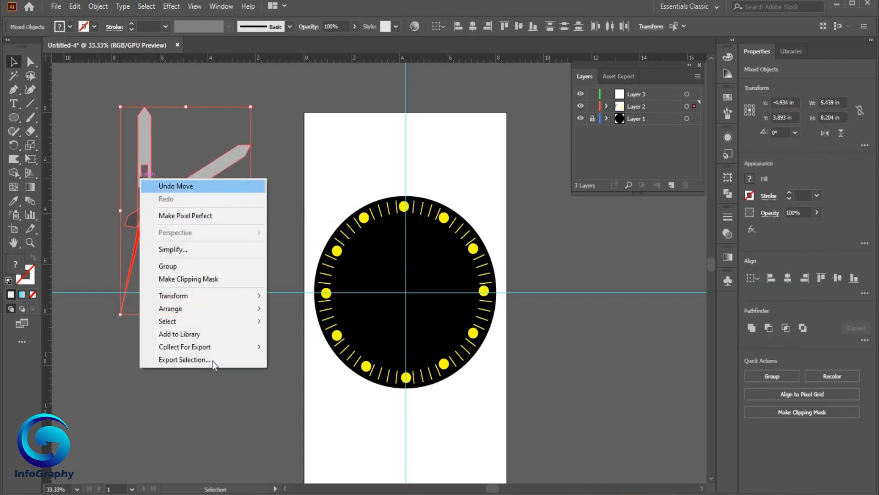
click(207, 265)
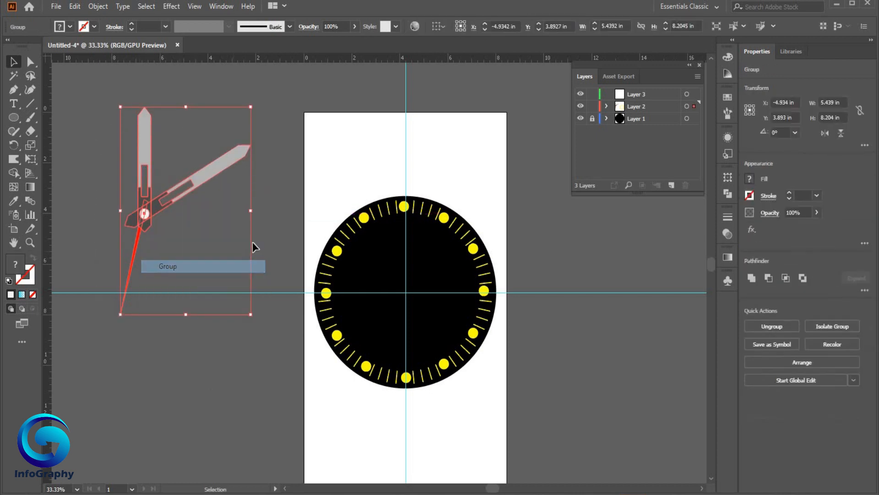
click(204, 220)
Move the grouped hands onto the clock dial and shrink the group to about 3.9 in wide by 5.88 in high
drag(143, 213, 405, 302)
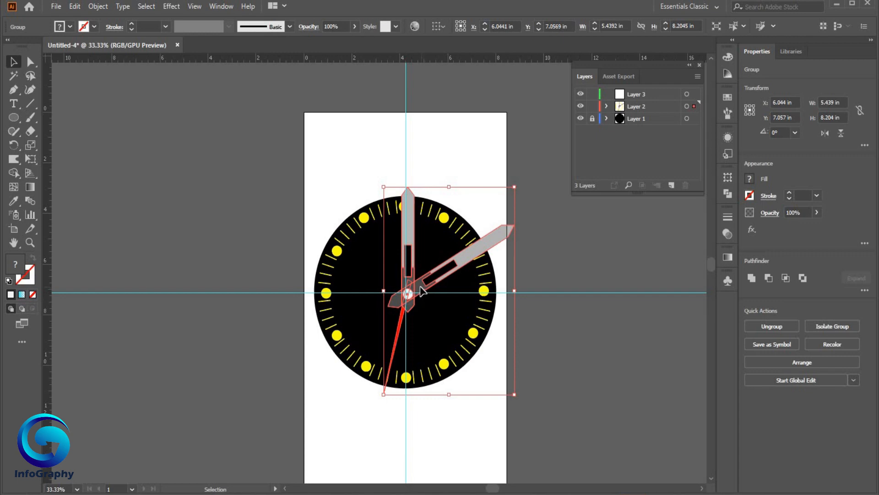
drag(420, 289, 404, 294)
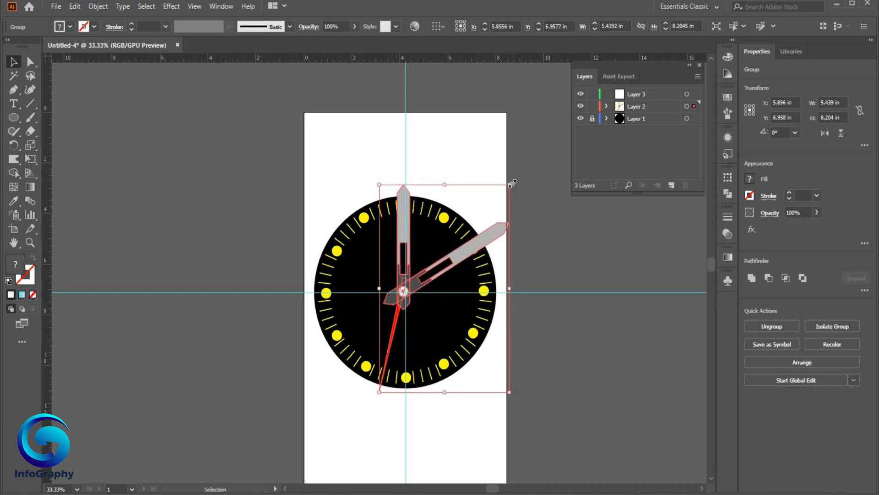
drag(512, 182, 473, 243)
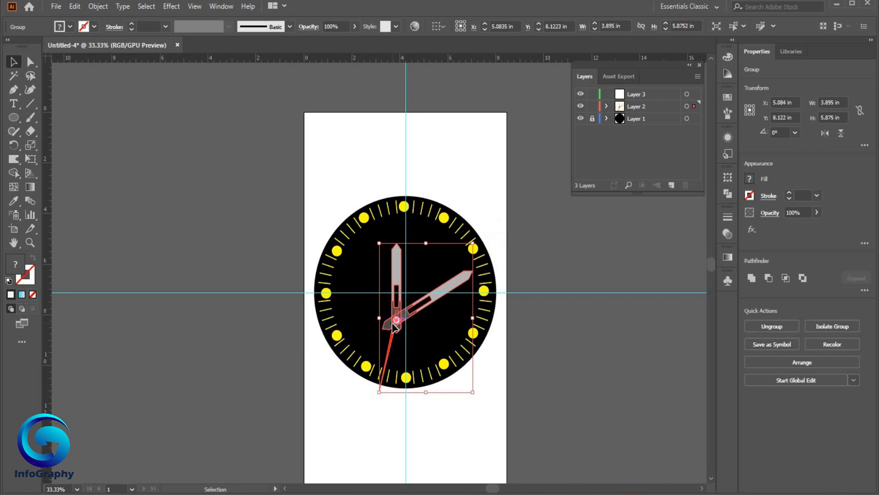
Move the grouped hands so the pivot circle sits on the guide intersection at the dial's center
drag(393, 322, 417, 305)
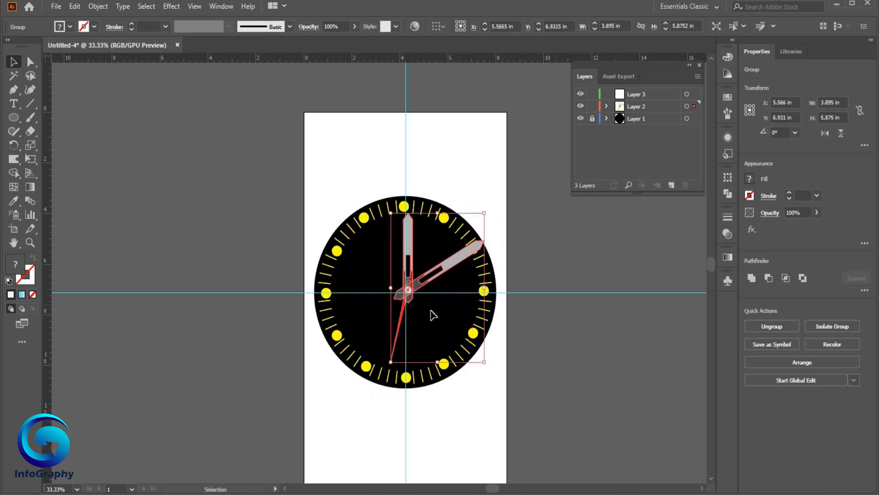
click(432, 315)
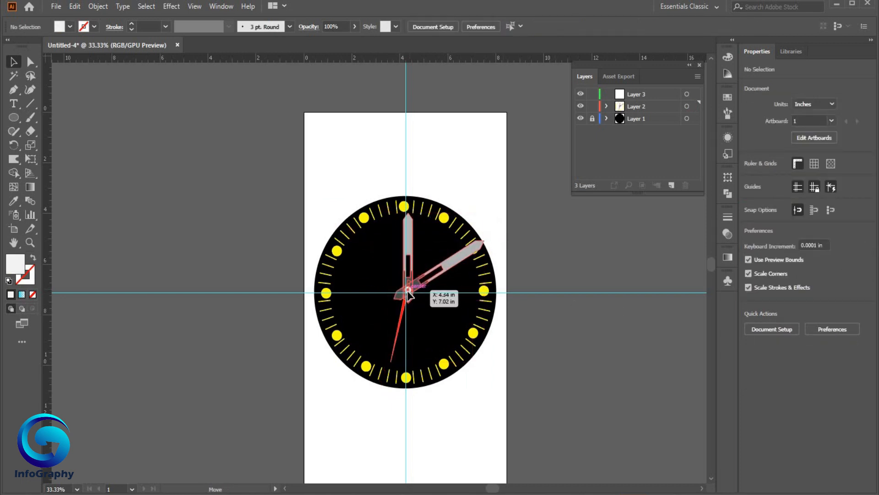
drag(408, 293, 405, 291)
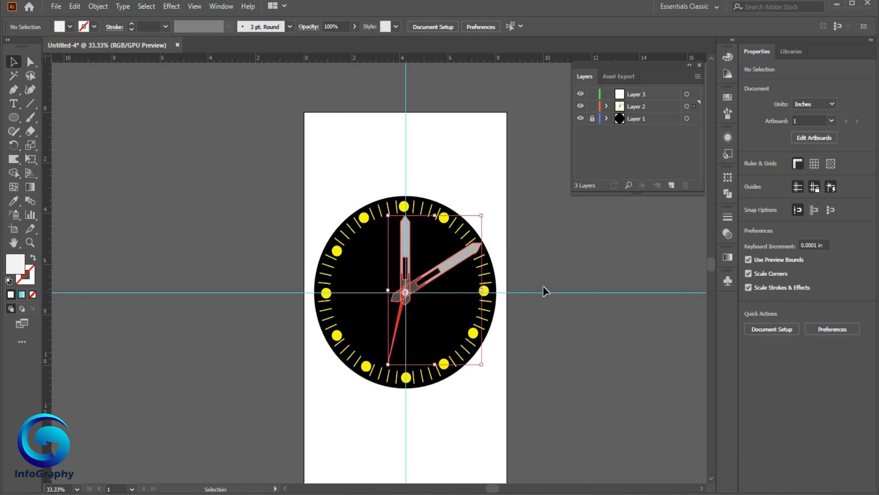
click(541, 400)
Shrink the grouped hands further to about 3.42 in wide by 5.15 in high
click(466, 262)
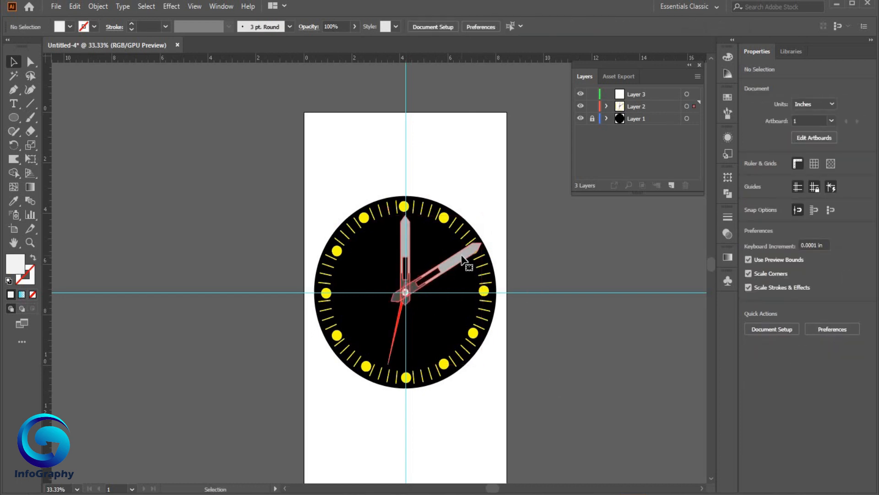
drag(483, 214, 470, 233)
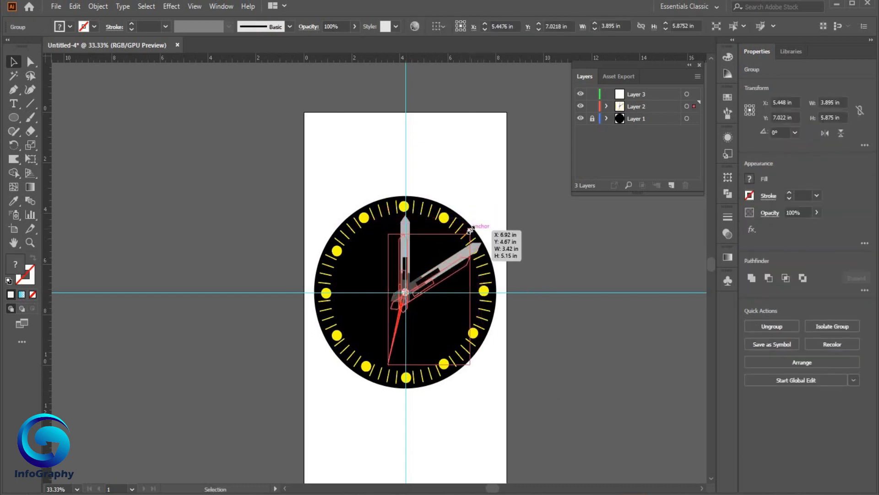
click(576, 264)
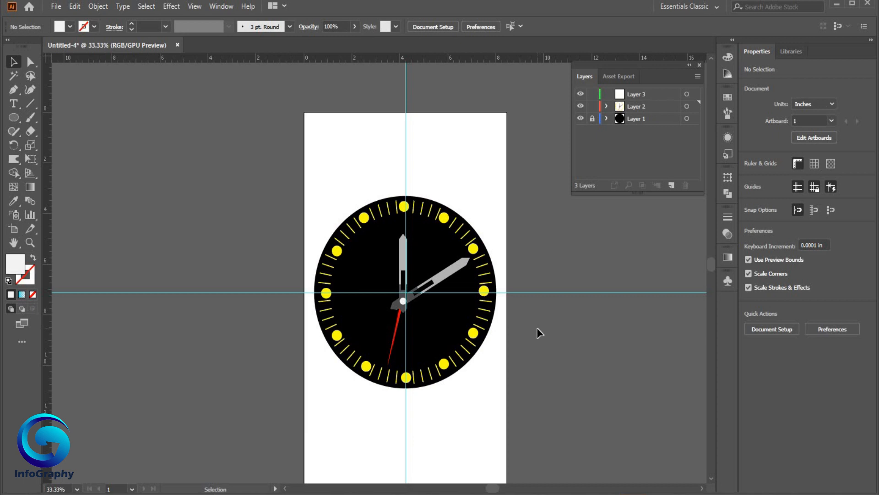
Lock Layer 3 and Layer 2
drag(592, 94, 592, 105)
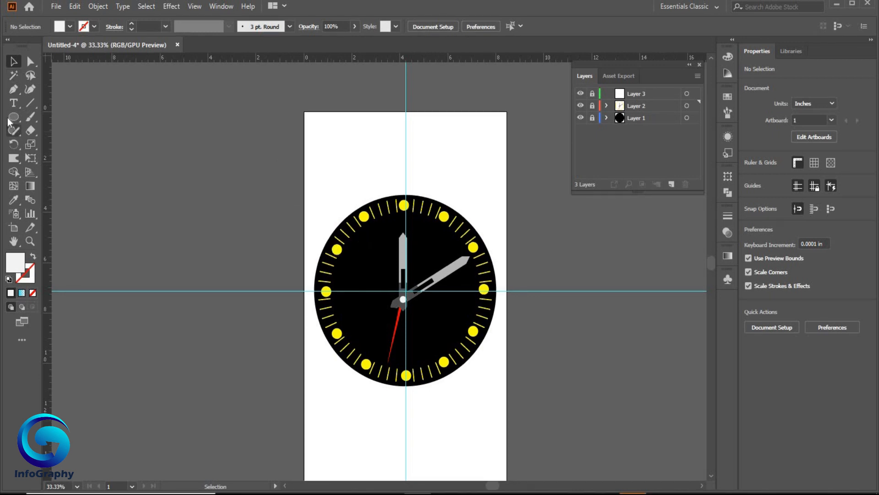
Add a new layer and draw a circle about 9.05 in wide on it beside the artboard with the Ellipse tool
drag(14, 117, 80, 149)
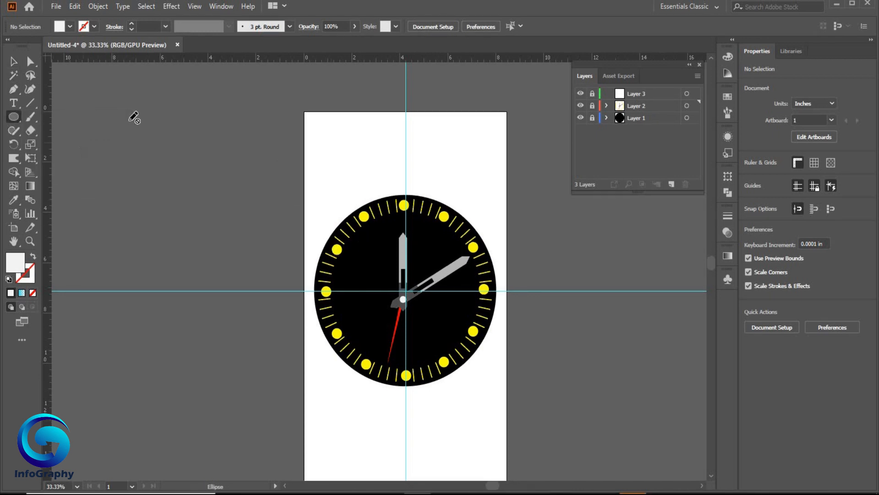
click(672, 187)
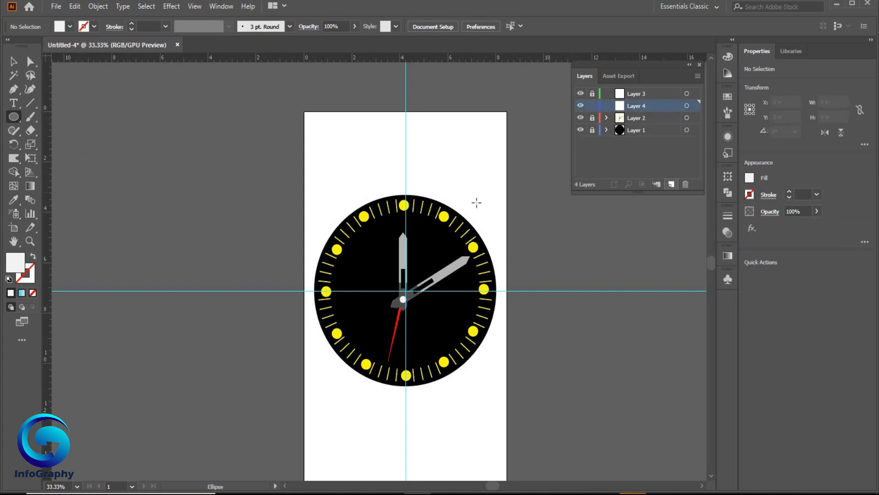
drag(101, 123, 218, 349)
click(14, 62)
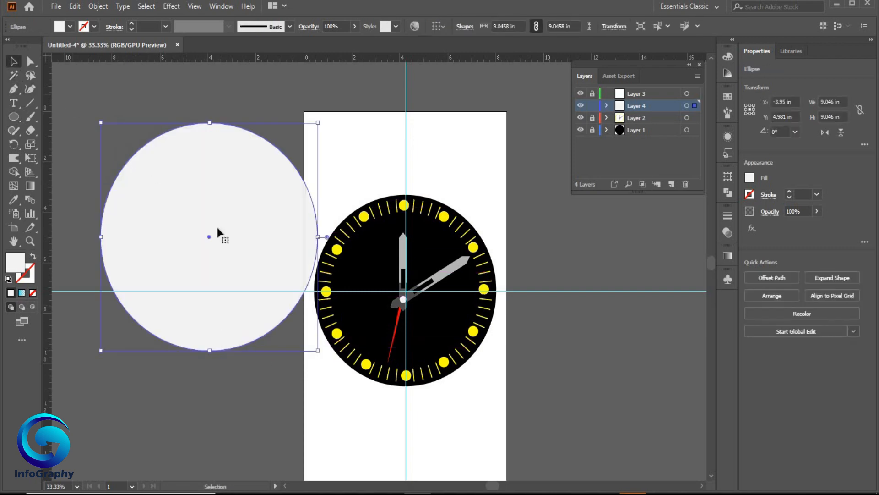
Move the large circle over the dial's center and place Layer 4 beneath Layer 1 in the stacking order
drag(215, 232, 417, 286)
right_click(416, 286)
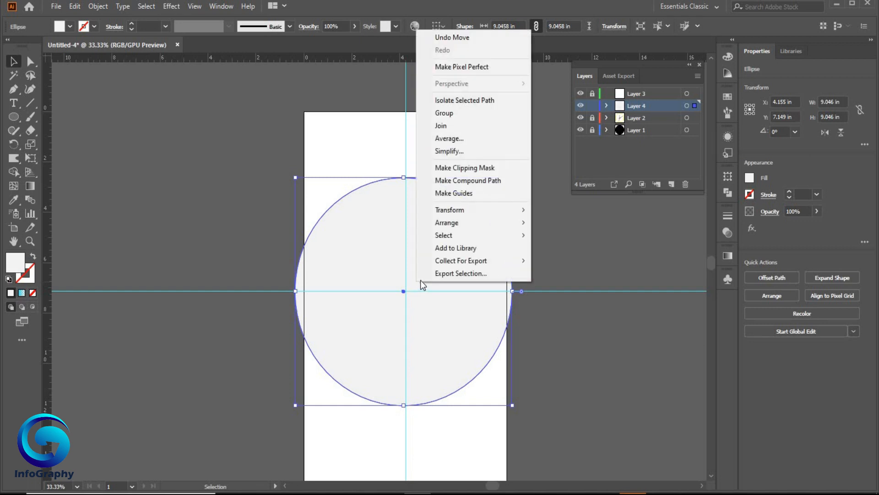
click(545, 220)
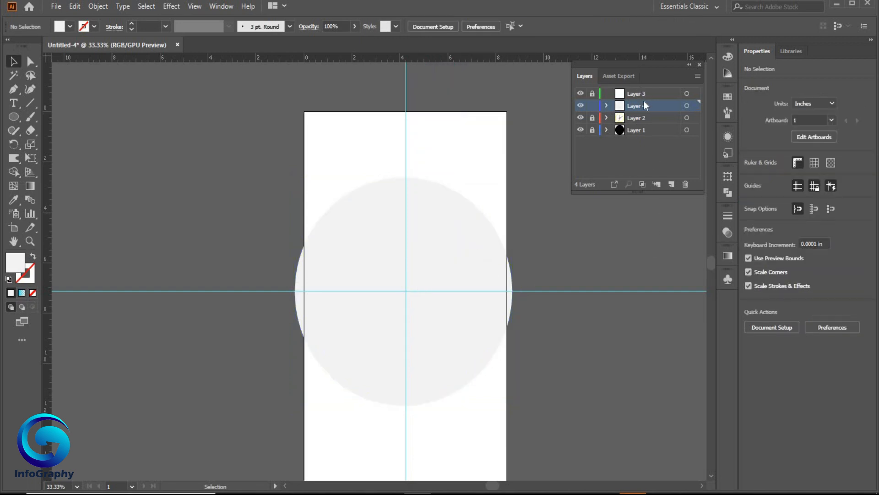
drag(647, 152, 647, 164)
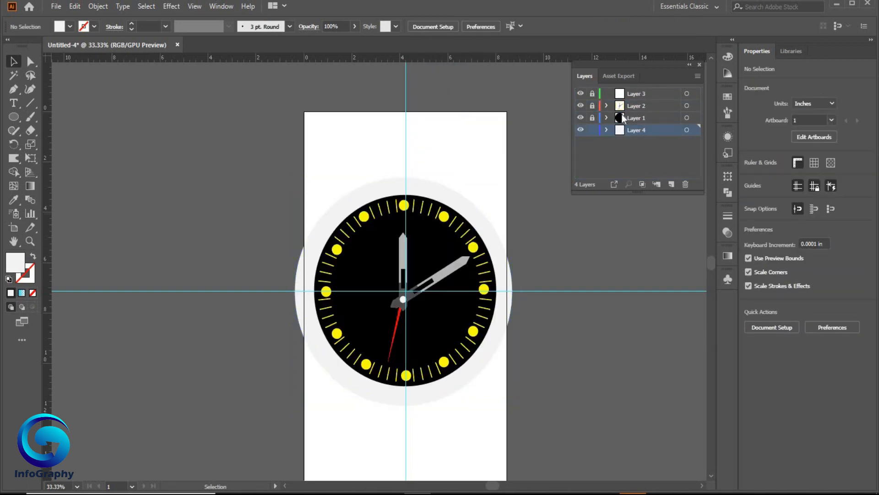
Shrink the backing circle to about 8.27 in wide so it forms a narrow rim around the black dial
click(491, 342)
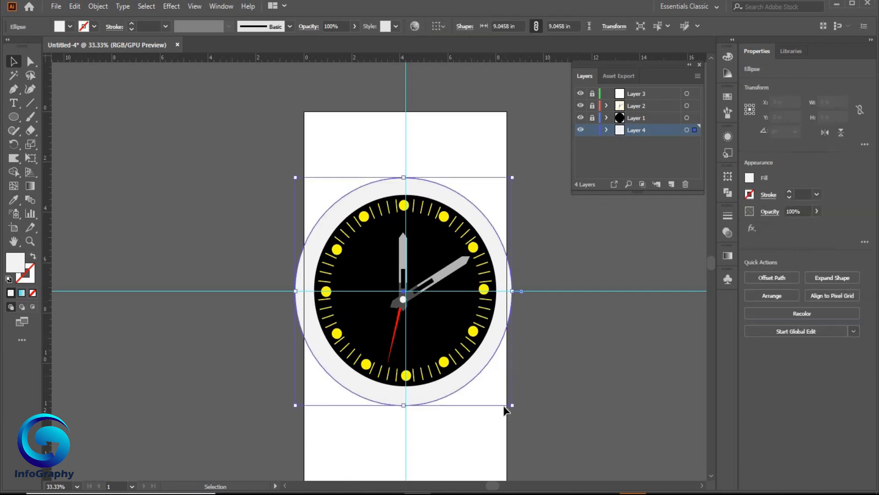
drag(515, 408, 496, 387)
drag(362, 204, 371, 210)
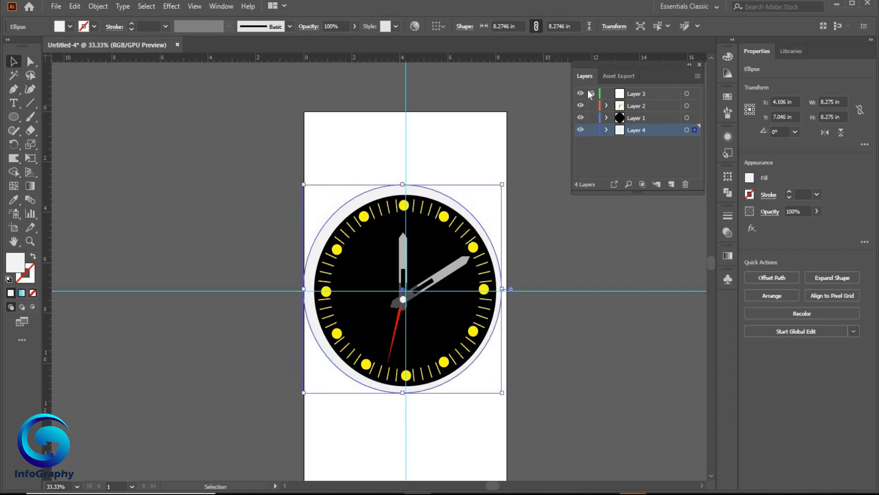
Move the backing circle off the artboard and group the black dial with its dots, ticks and hands
key(ctrl+shift+a)
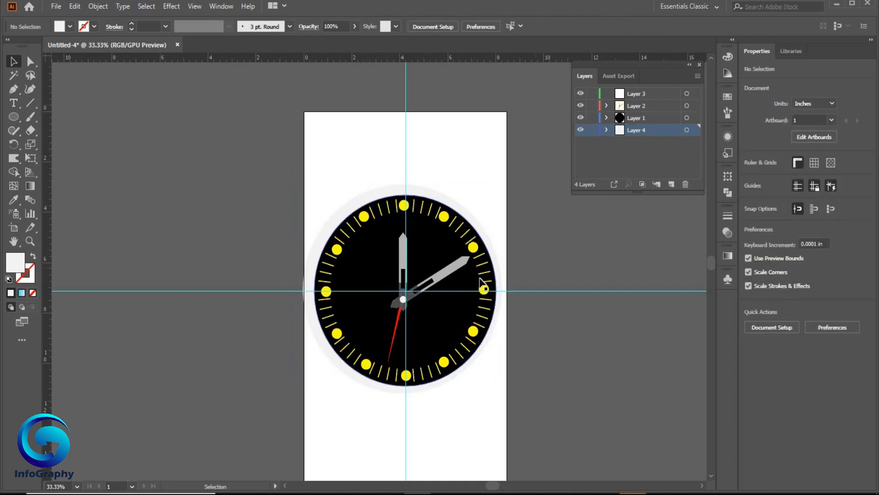
drag(454, 206, 167, 133)
drag(311, 170, 496, 359)
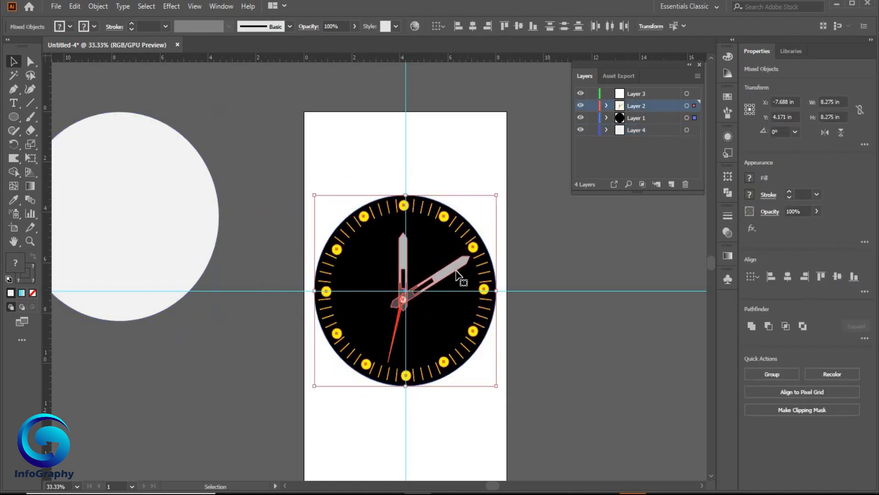
right_click(441, 250)
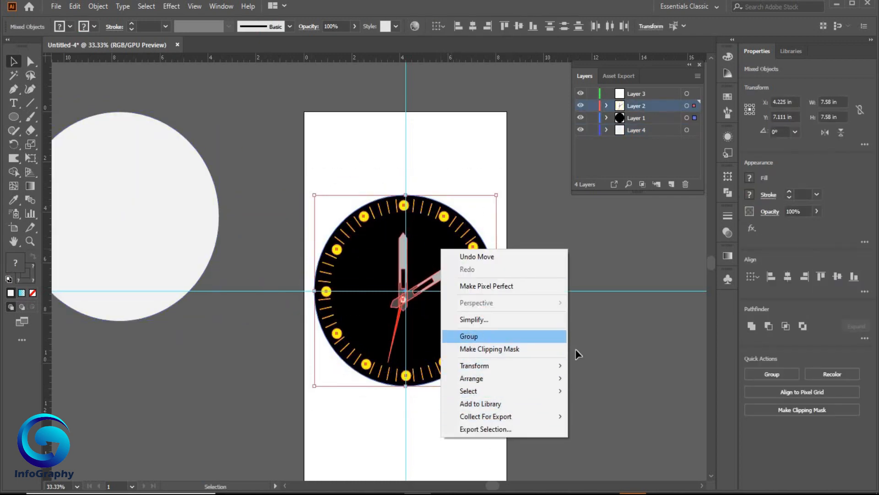
click(471, 336)
Move the backing circle back behind the grouped dial
key(ctrl+shift+a)
drag(206, 215, 490, 286)
drag(417, 259, 417, 259)
Align the grouped dial and the backing circle on their horizontal and vertical centers
drag(308, 151, 516, 407)
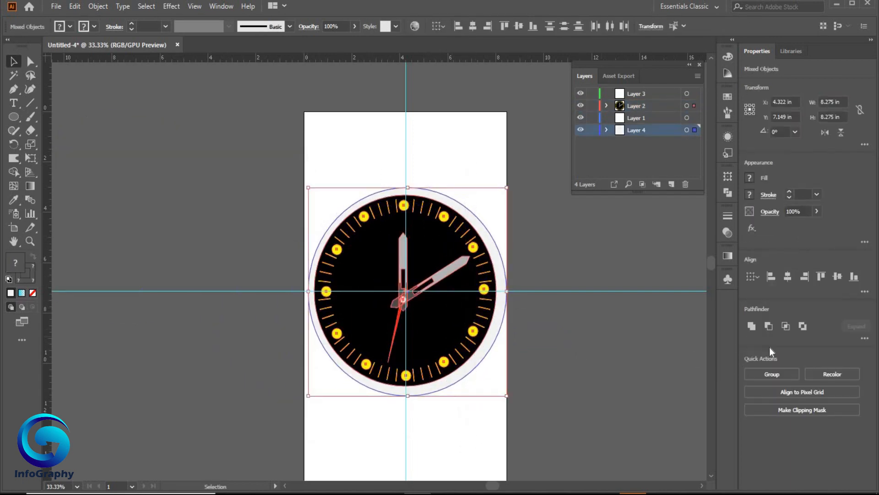
click(787, 277)
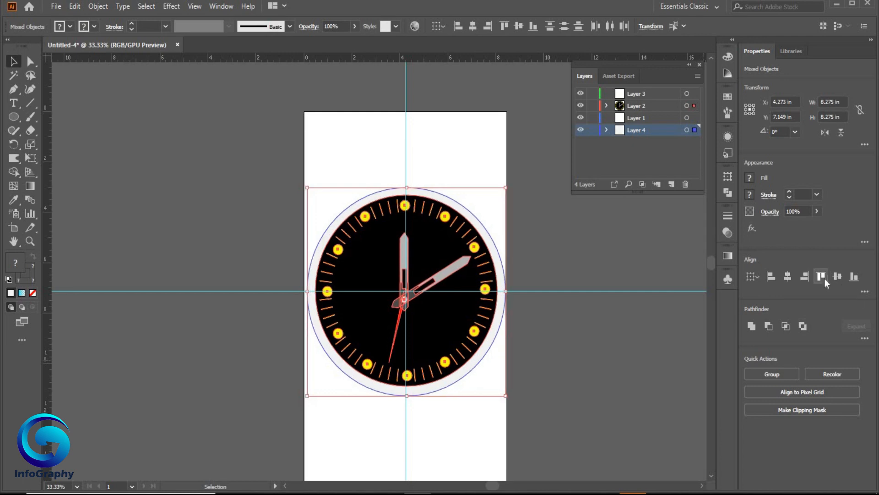
click(837, 276)
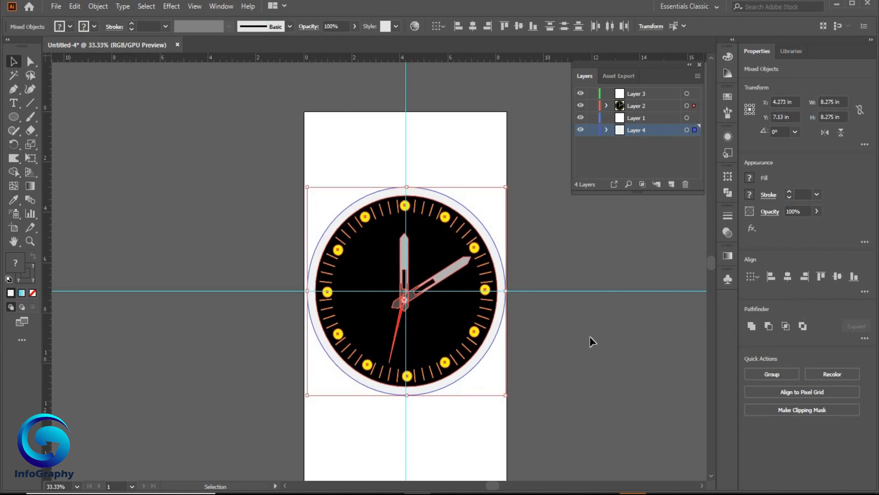
click(571, 367)
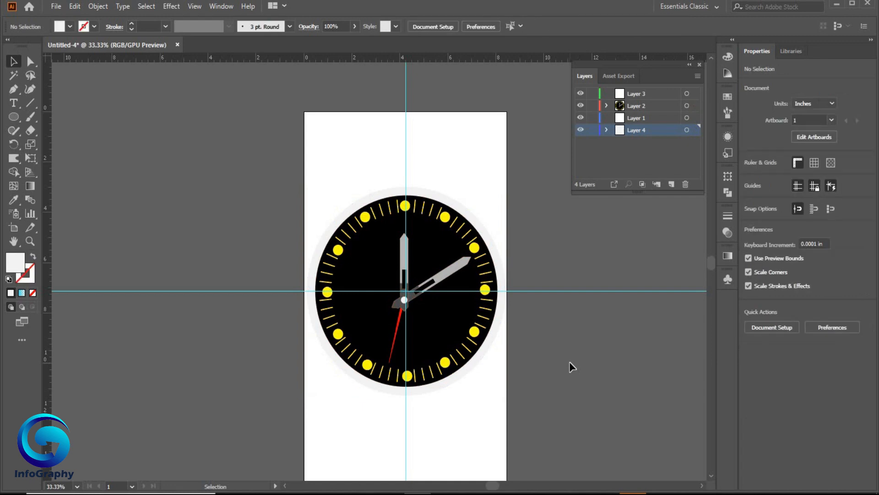
Ungroup the dial artwork
right_click(435, 242)
click(498, 340)
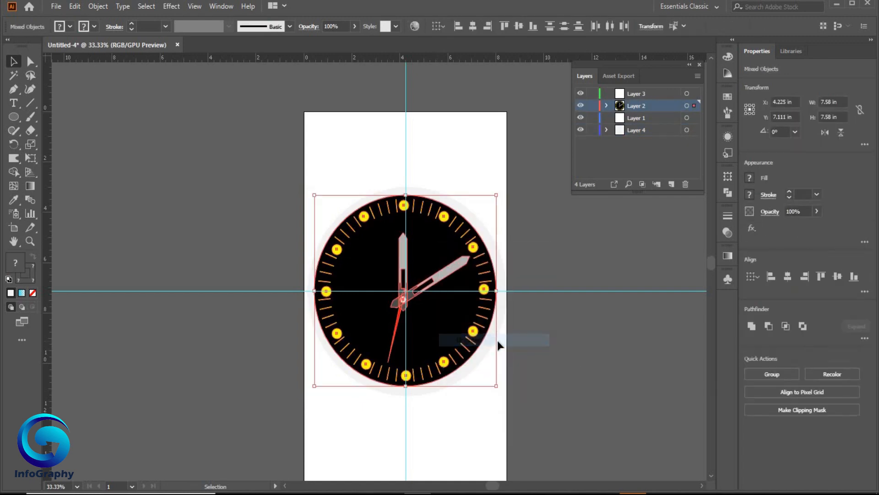
click(547, 245)
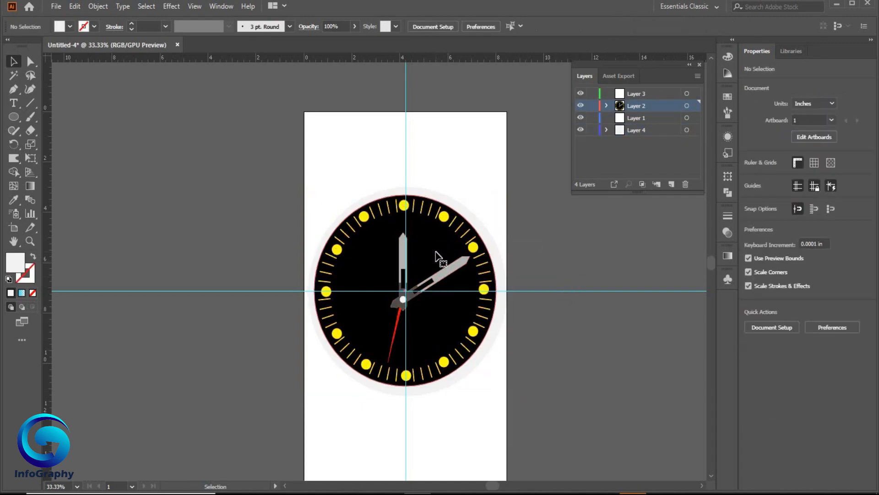
Add a red stroke to the black dial and a 5 pt dark blue stroke to the outer circle
click(443, 264)
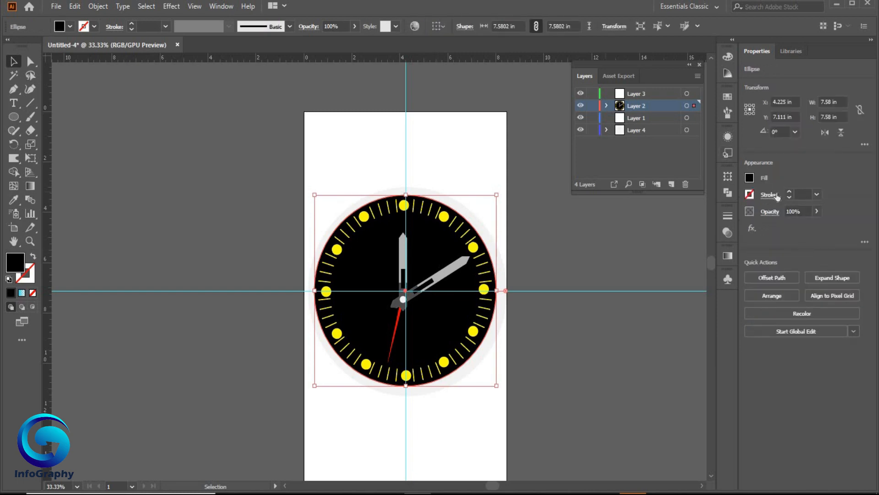
click(790, 192)
click(790, 192)
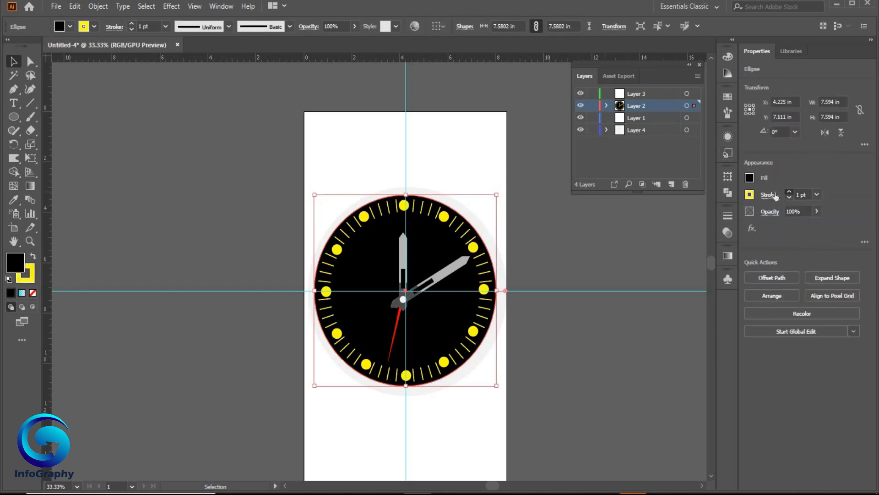
click(750, 196)
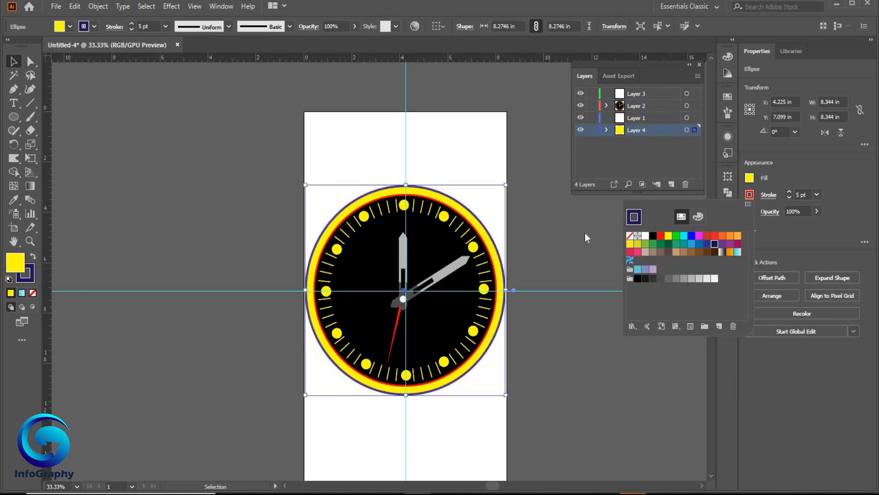
click(585, 237)
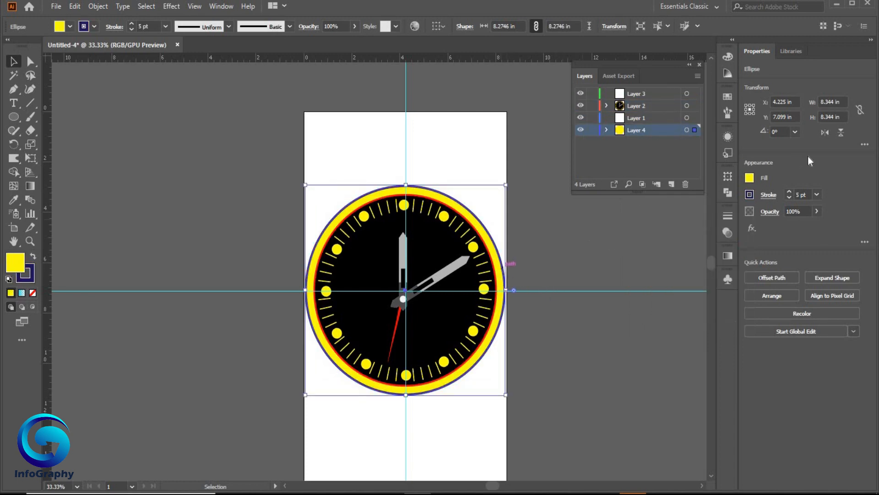
Fill the outer circle with the same dark blue as its stroke
click(749, 177)
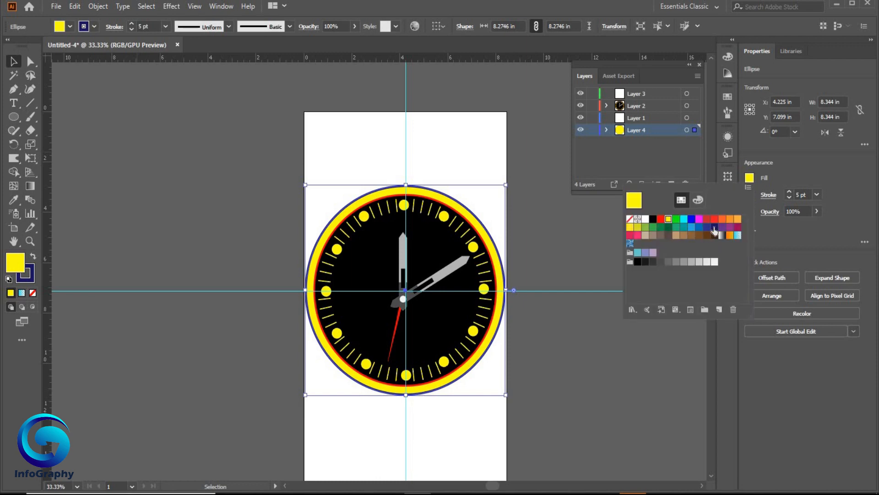
click(714, 231)
click(605, 248)
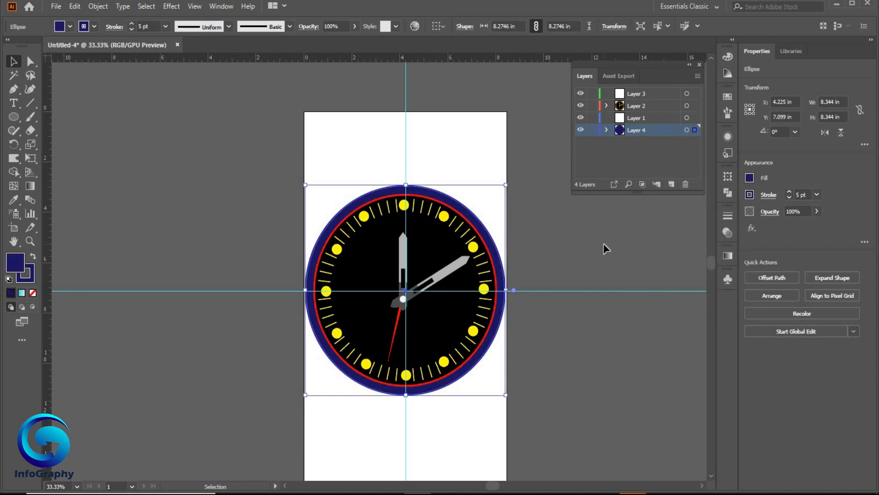
click(605, 248)
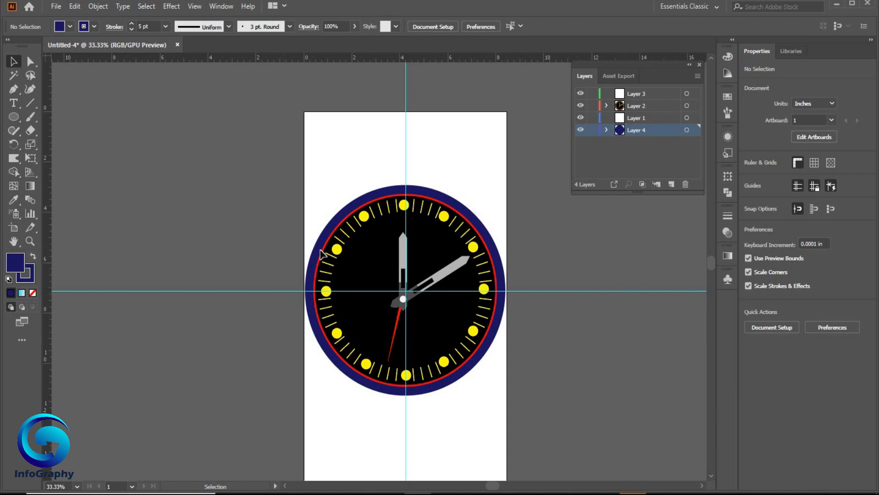
Group the outer rim, the dial and all hands and markings into one clock object
drag(293, 142, 556, 425)
right_click(451, 281)
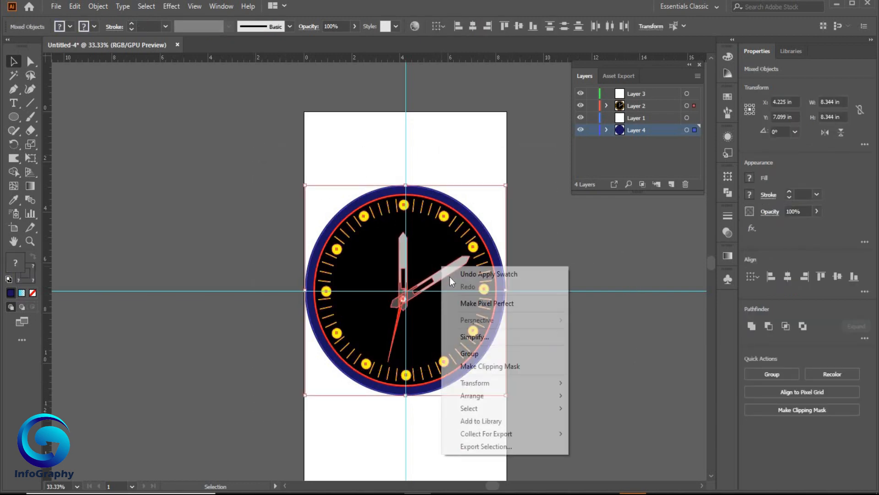
click(485, 353)
click(635, 415)
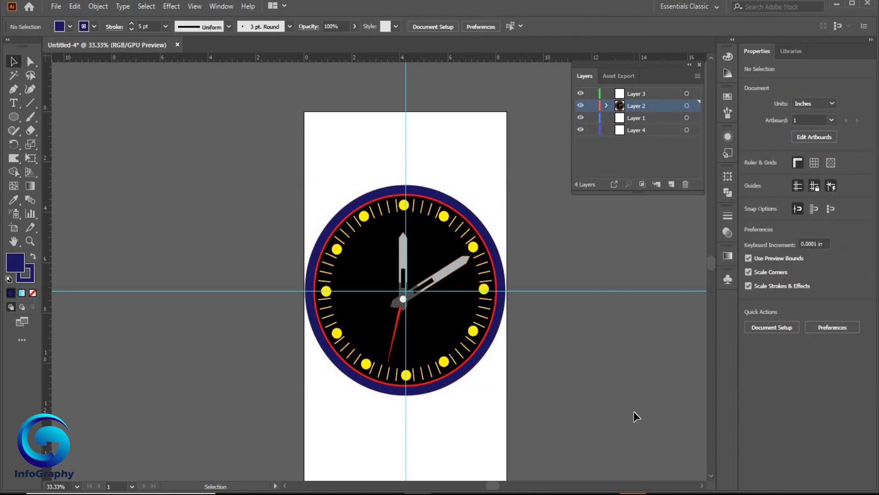
Draw a vertical rectangle about 2.02 in wide by 7.18 in high beside the artboard, filled red with no stroke
drag(14, 117, 69, 118)
drag(127, 115, 178, 297)
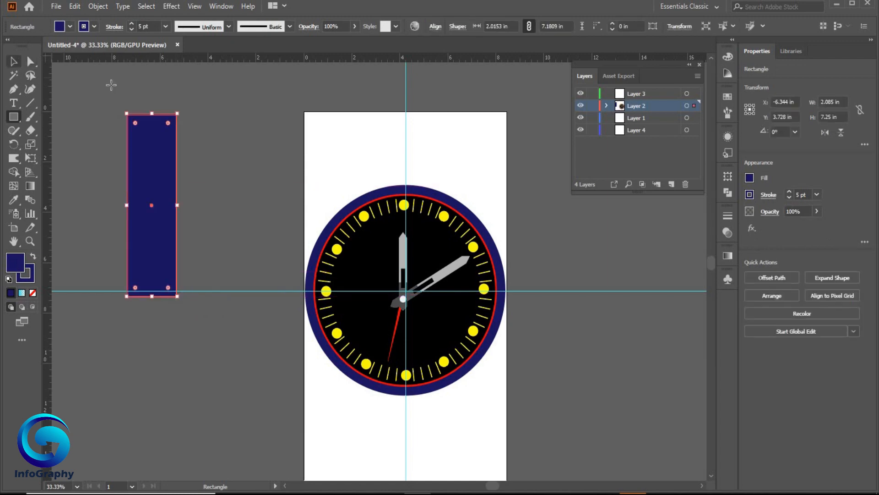
click(750, 178)
click(662, 220)
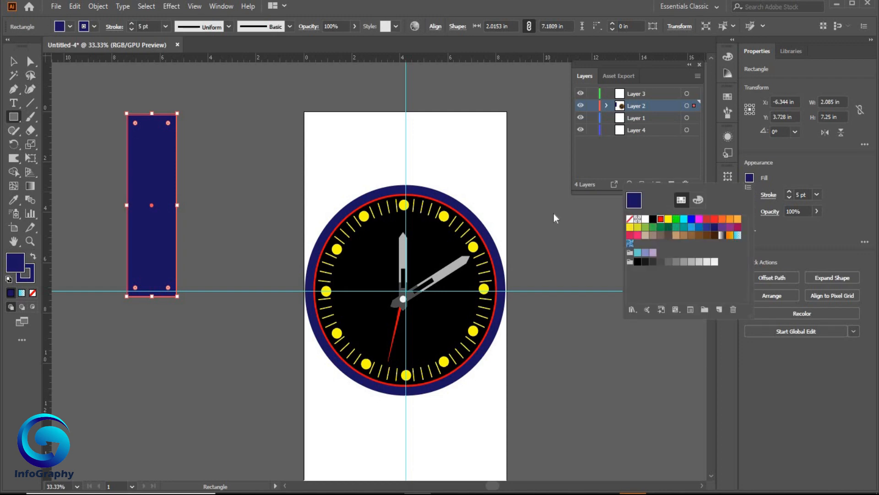
click(789, 198)
click(789, 197)
click(789, 198)
click(789, 197)
click(789, 198)
click(653, 242)
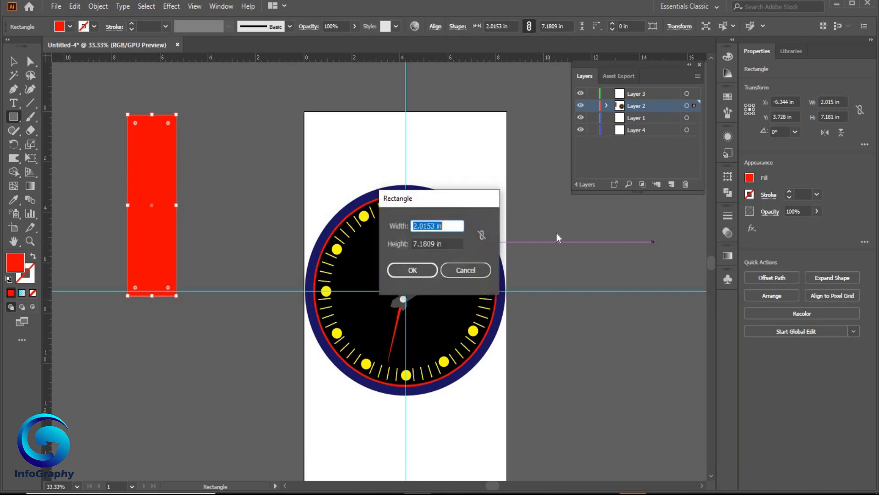
click(463, 275)
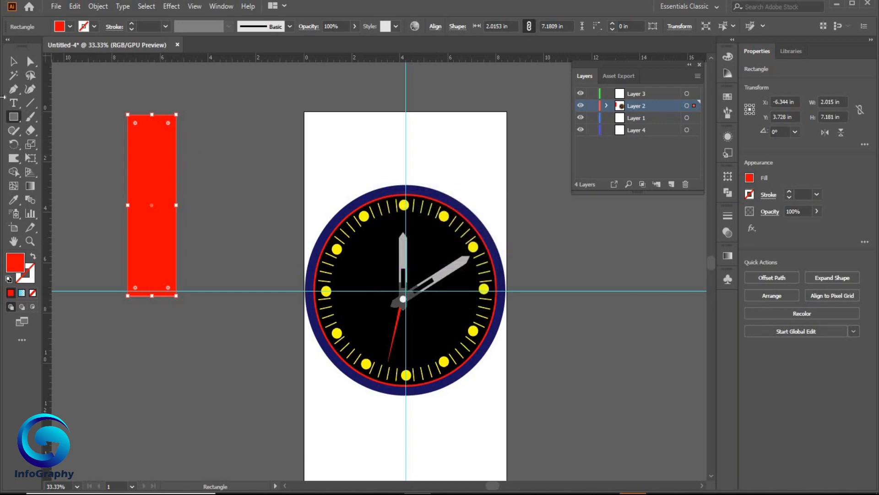
Draw a small rectangle about 1.79 in wide by 0.48 in high beside the red strip and fill it dark blue
drag(217, 111, 261, 124)
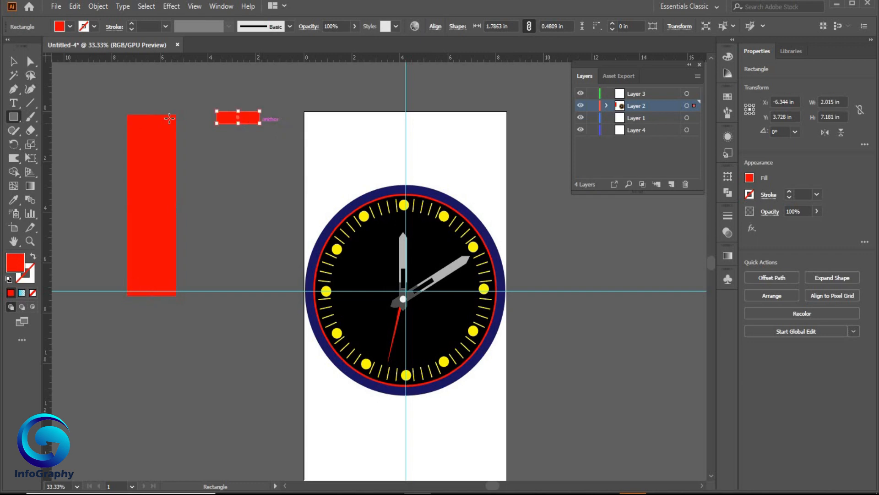
click(749, 178)
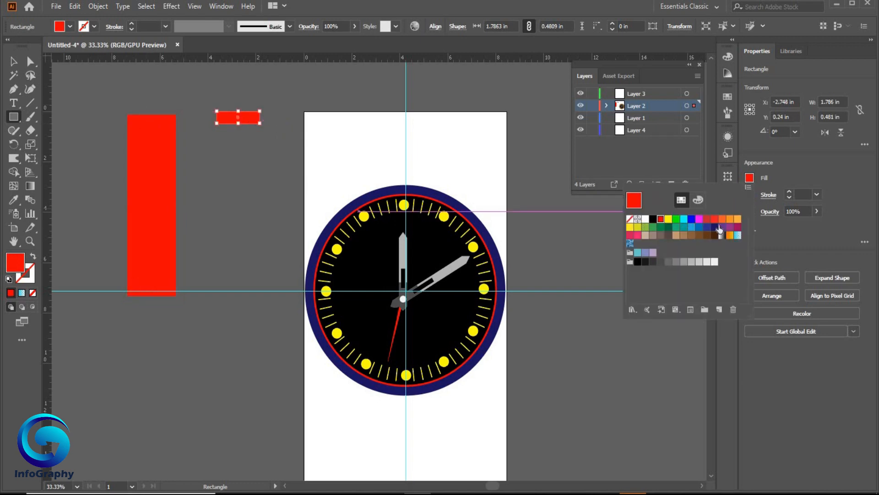
click(718, 227)
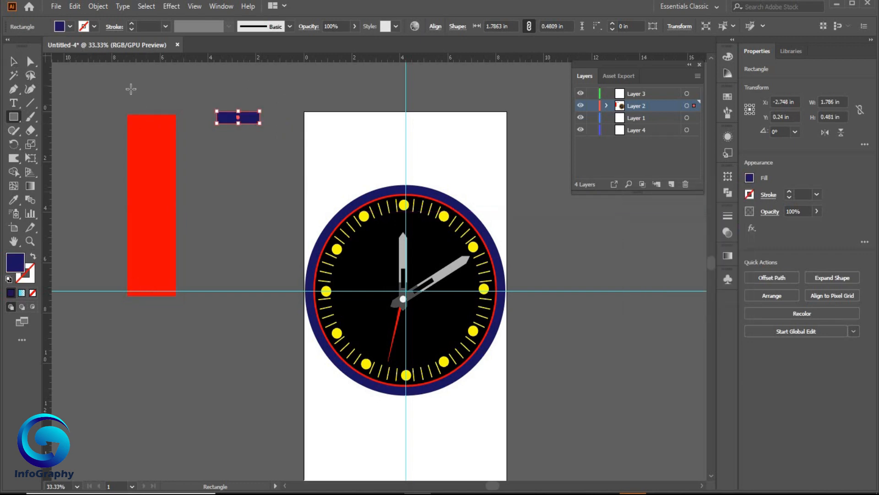
click(131, 89)
click(465, 269)
Move the dark blue rectangle near the red strip's upper end and resize it into a thin band matching the strip's width
click(13, 61)
click(249, 138)
drag(240, 118, 172, 147)
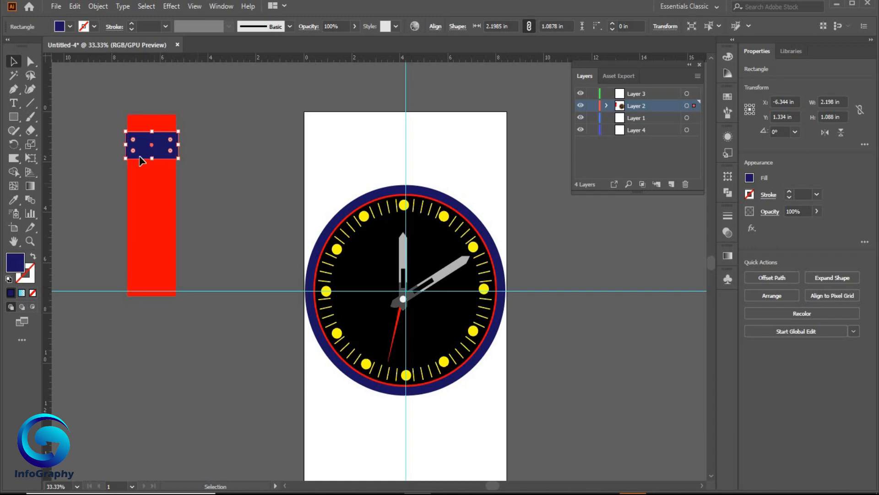
key(ctrl+shift+a)
click(174, 147)
drag(178, 146, 175, 145)
drag(152, 159, 155, 146)
click(193, 173)
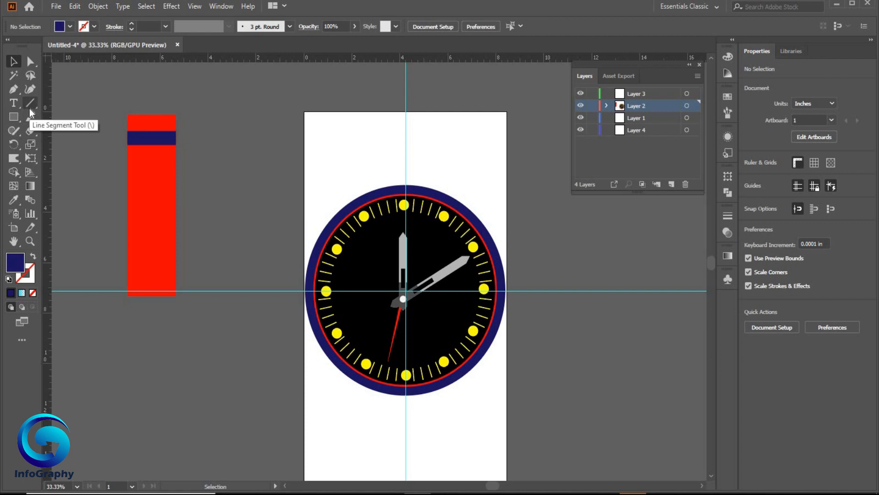
Draw a dark blue buckle frame about 3 in wide by 1.8 in high around the strap's upper end with the Pen tool
click(14, 89)
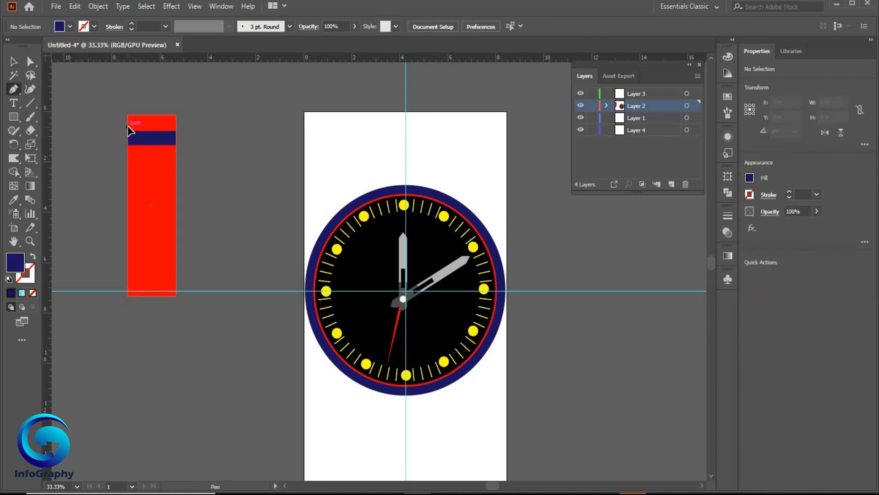
drag(127, 126, 115, 81)
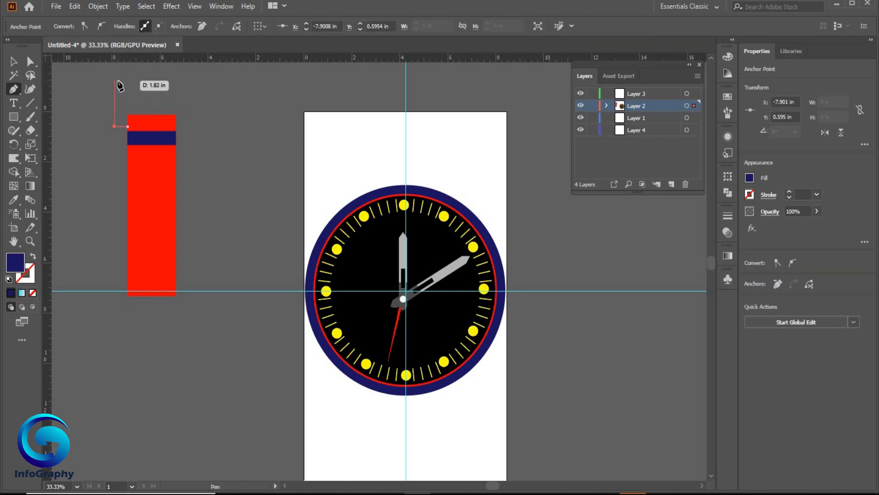
click(114, 81)
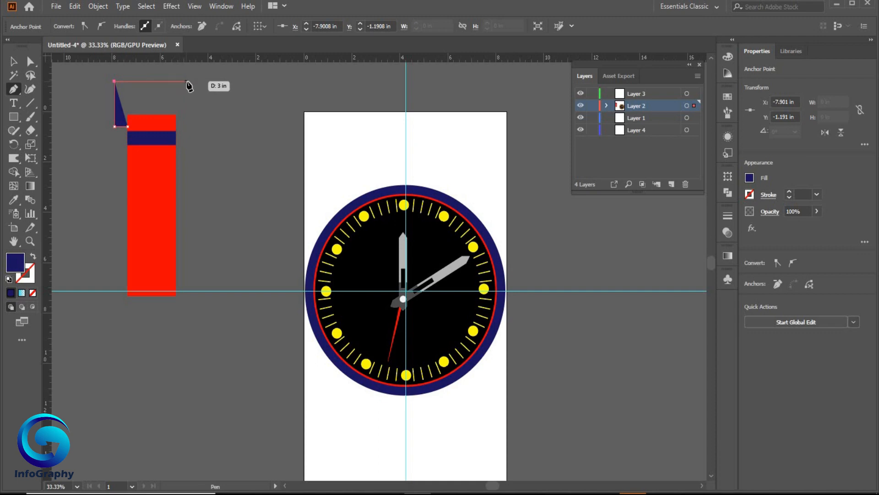
click(186, 82)
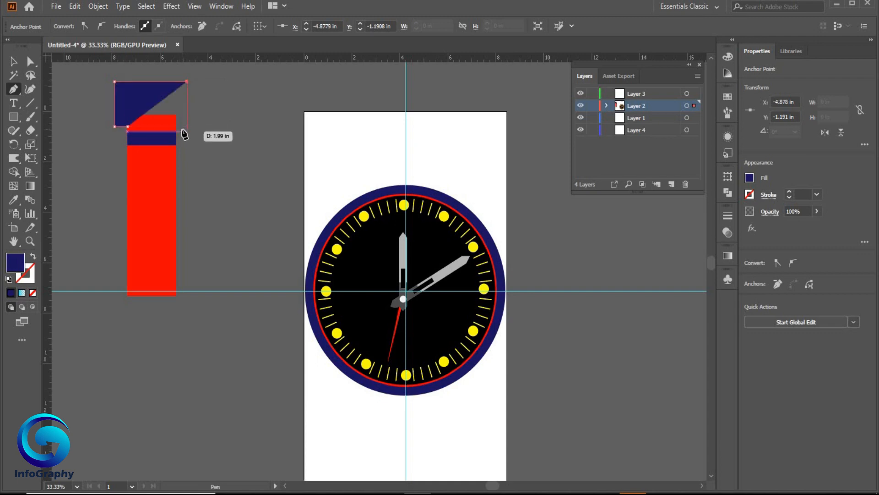
click(186, 126)
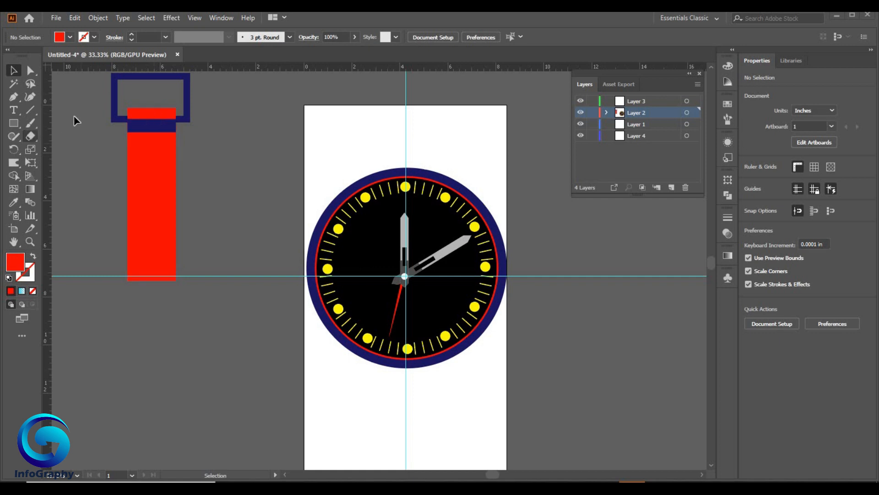
Draw a red rectangle about 0.55 in wide by 1.77 in high beside the strap and raise its upper edge's midpoint into a pointed tip
click(15, 124)
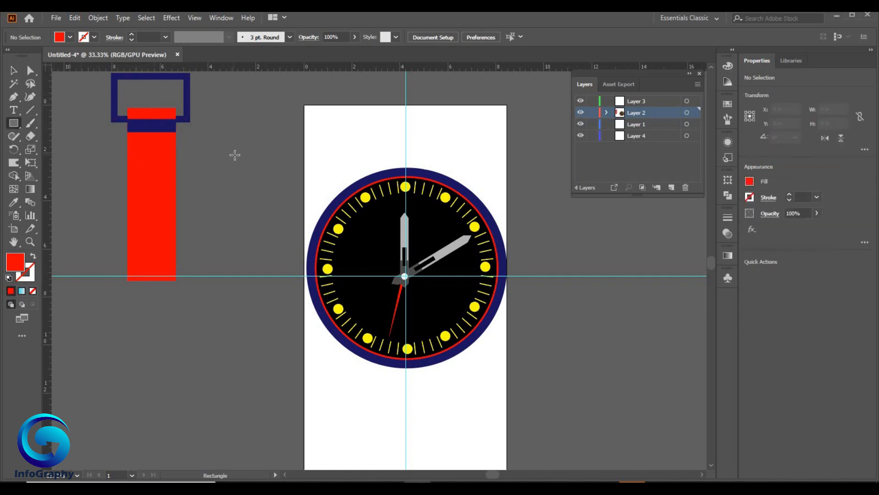
drag(234, 154, 246, 198)
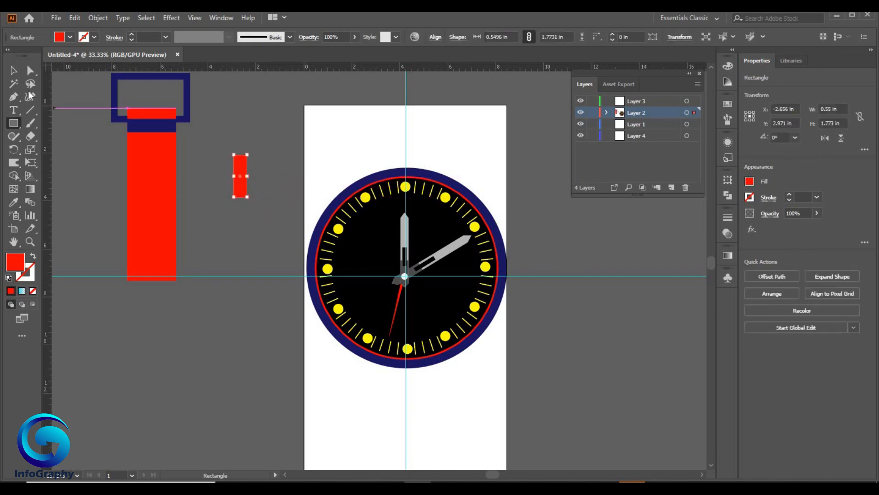
click(14, 97)
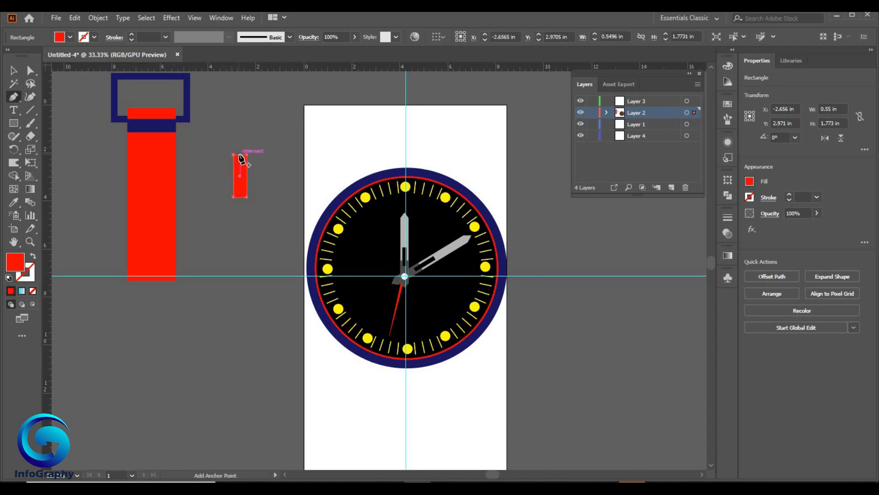
click(240, 154)
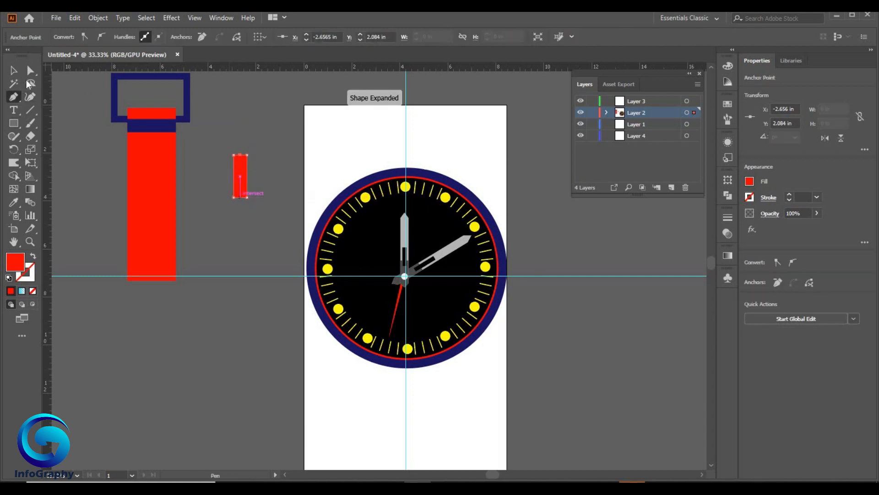
click(29, 71)
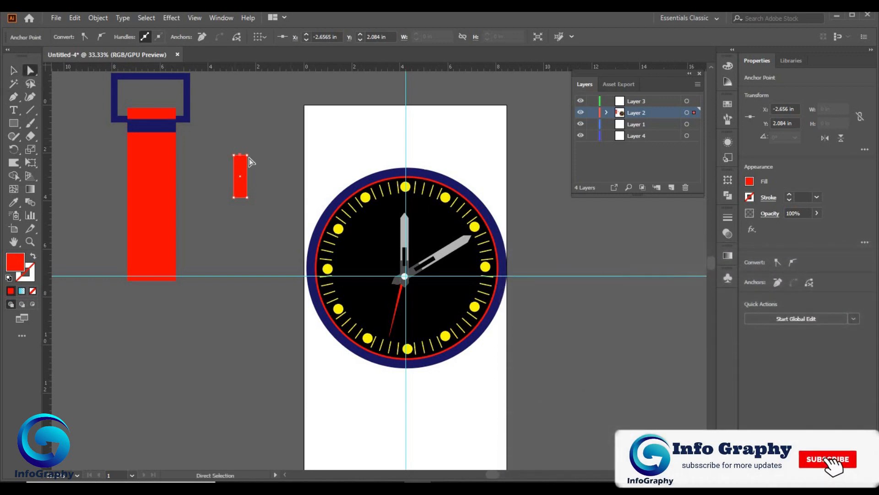
drag(240, 158, 240, 143)
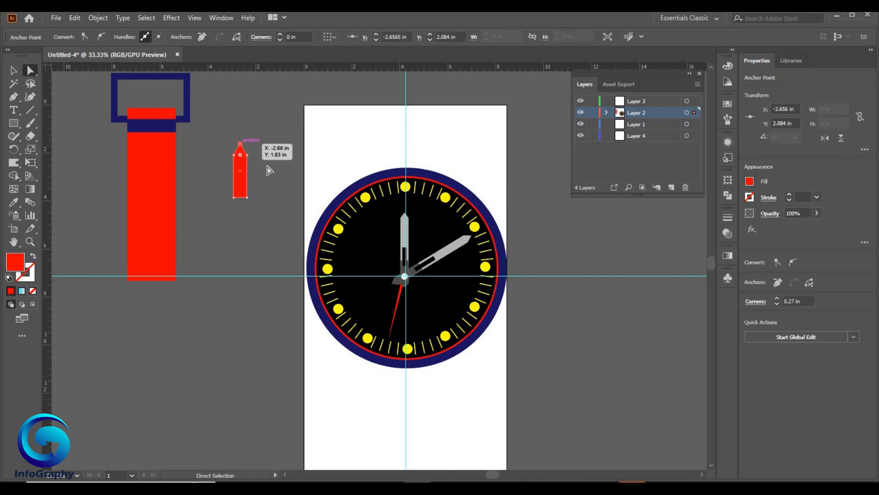
click(222, 151)
Fill the small pointed buckle pin with the same dark blue as the buckle frame
click(240, 176)
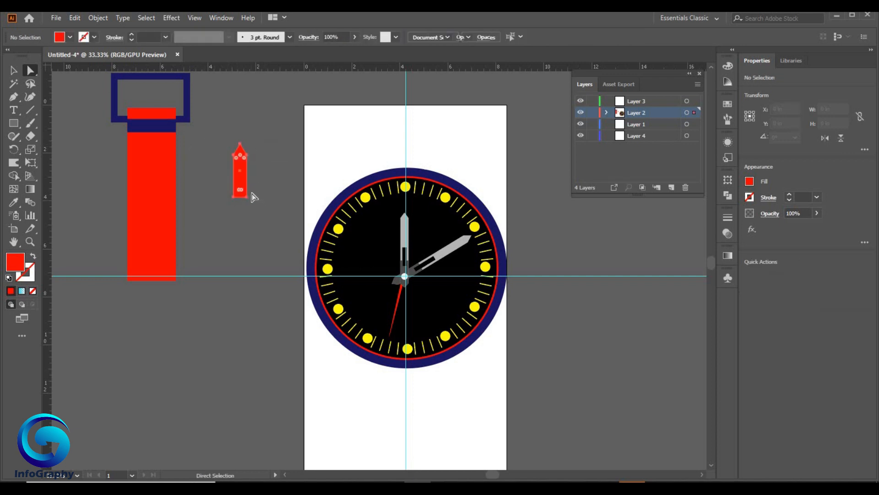
click(70, 37)
click(107, 68)
click(223, 101)
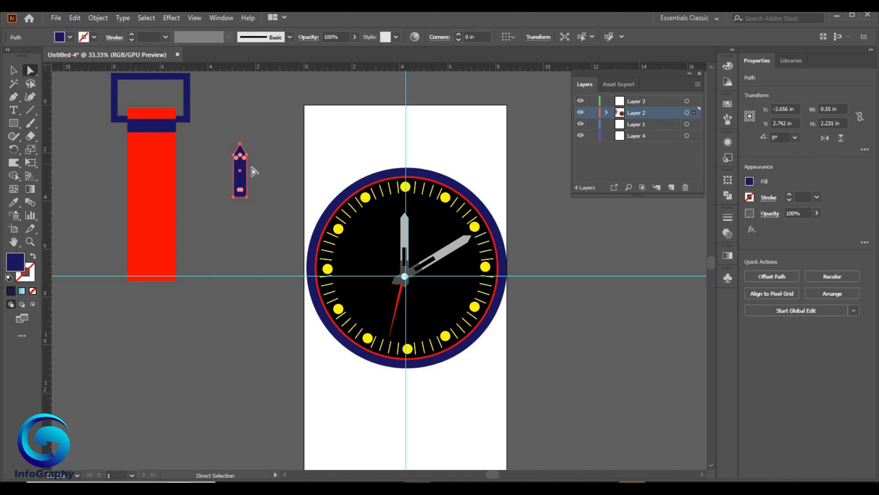
click(261, 169)
Shorten the pointed pin and place it centred over the strap's dark blue band, with its tip inside the buckle frame
drag(238, 178, 229, 140)
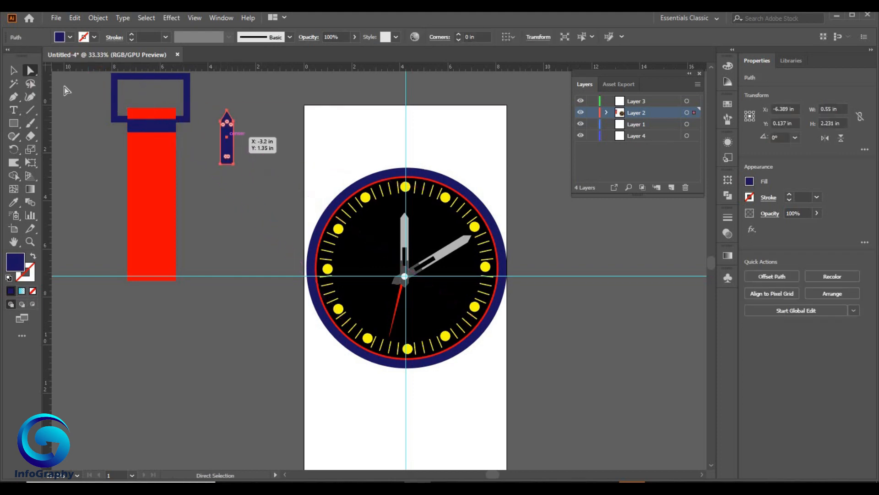
key(v)
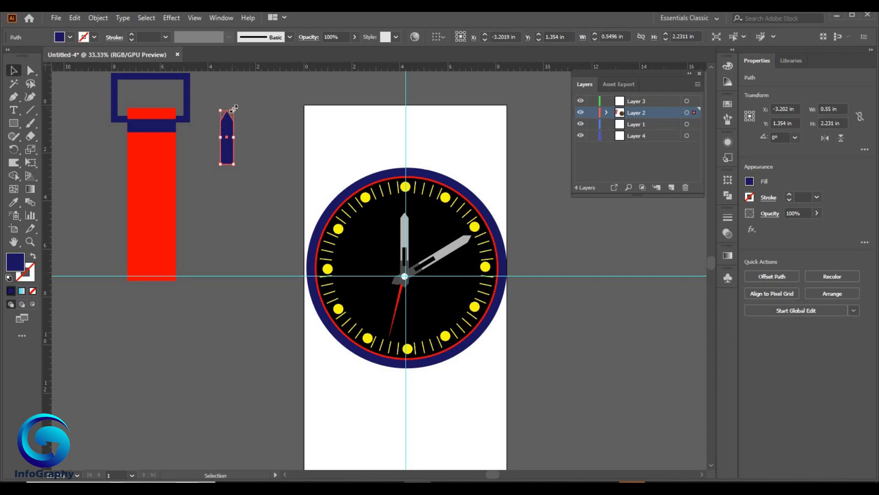
key(a)
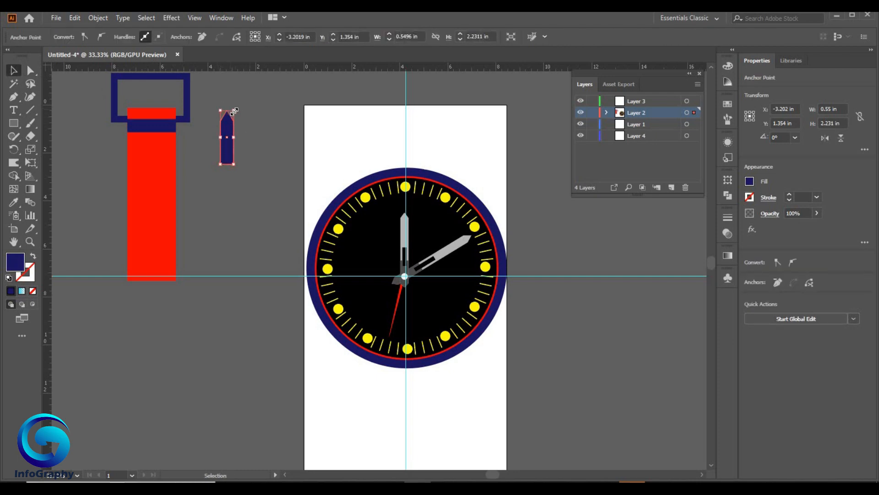
drag(230, 110, 151, 114)
key(ctrl+shift+a)
key(ctrl+shift+a)
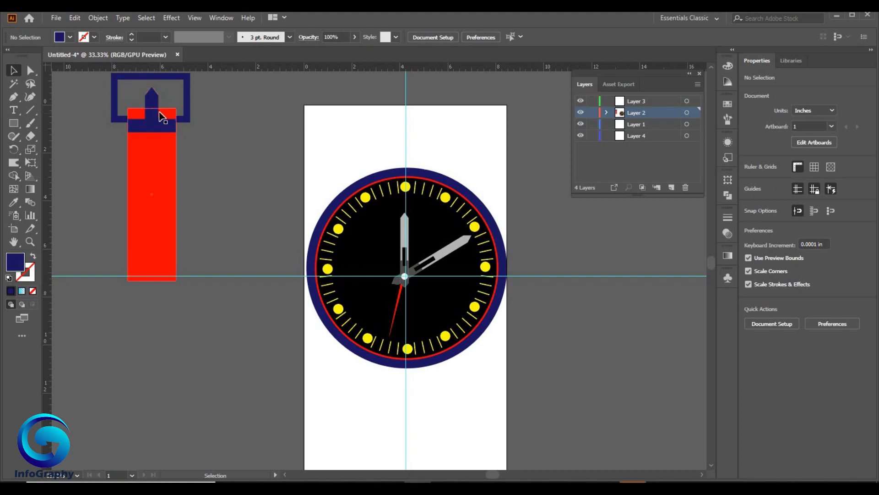
Send the dark blue buckle pin to the back, behind the red strap
click(162, 117)
key(ctrl+shift+bracketleft)
click(227, 138)
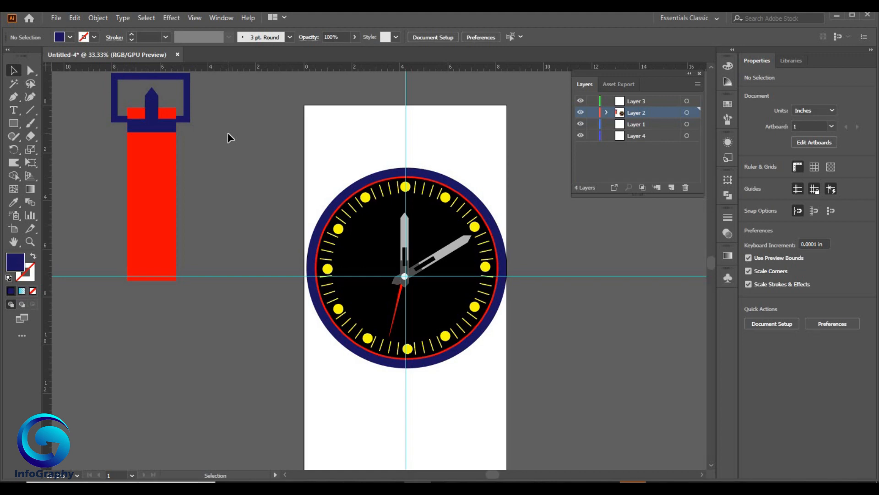
click(155, 102)
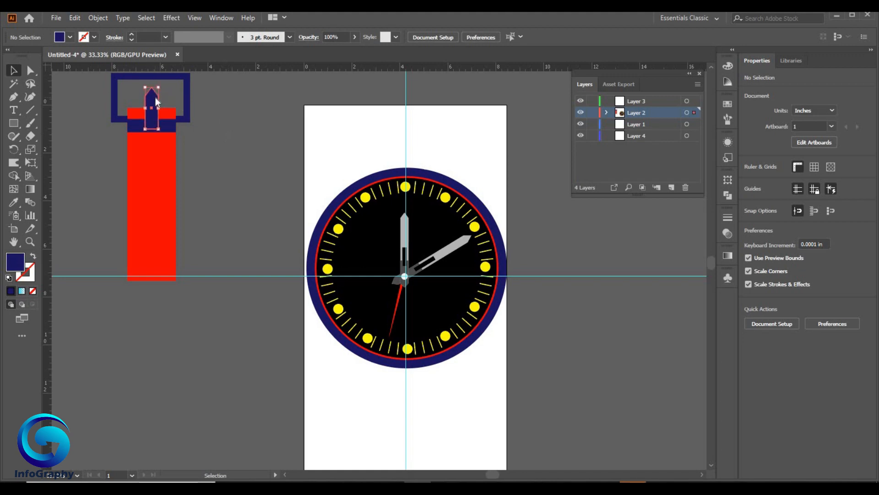
right_click(156, 101)
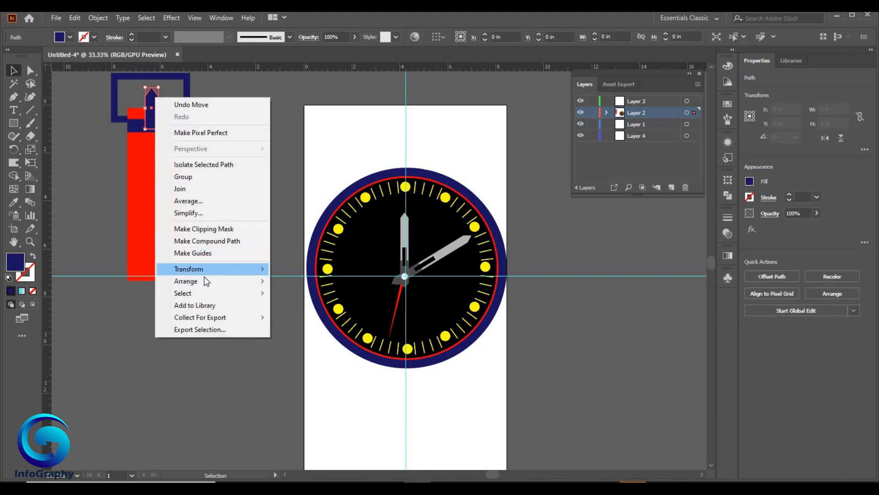
mouse_move(207, 282)
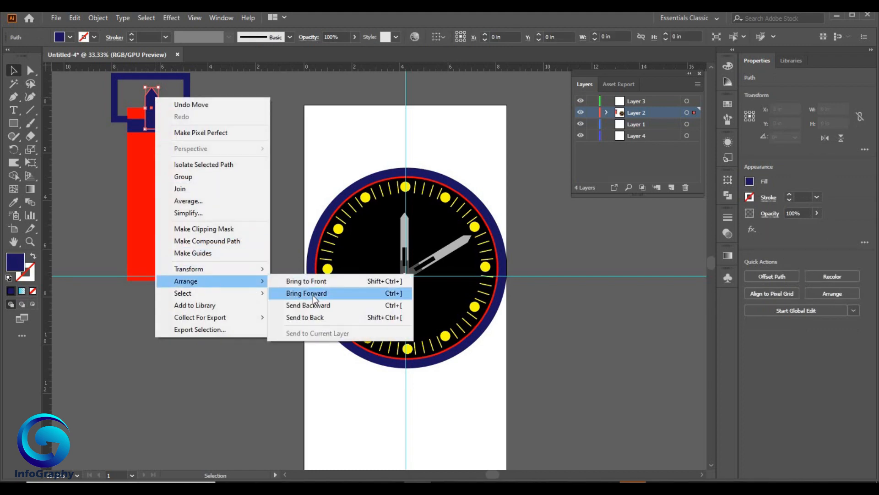
click(326, 320)
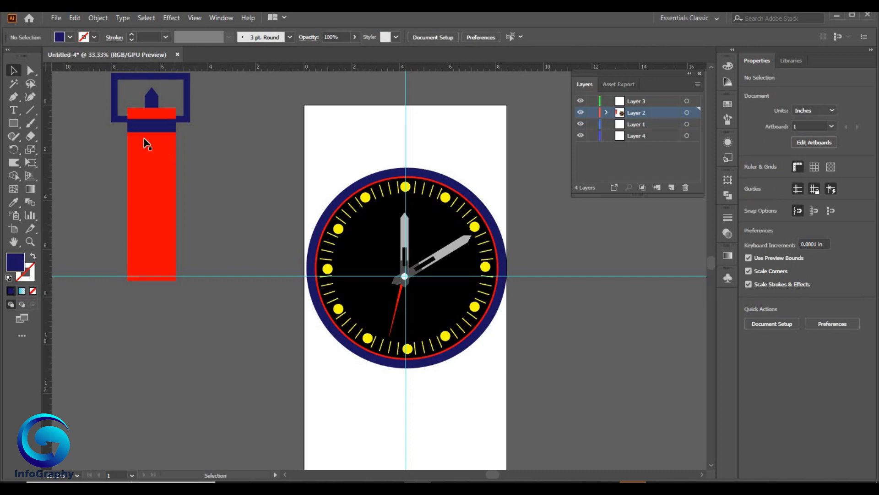
Group the strap, band, buckle frame and pin, and move the group closer to the artboard
click(165, 123)
right_click(166, 123)
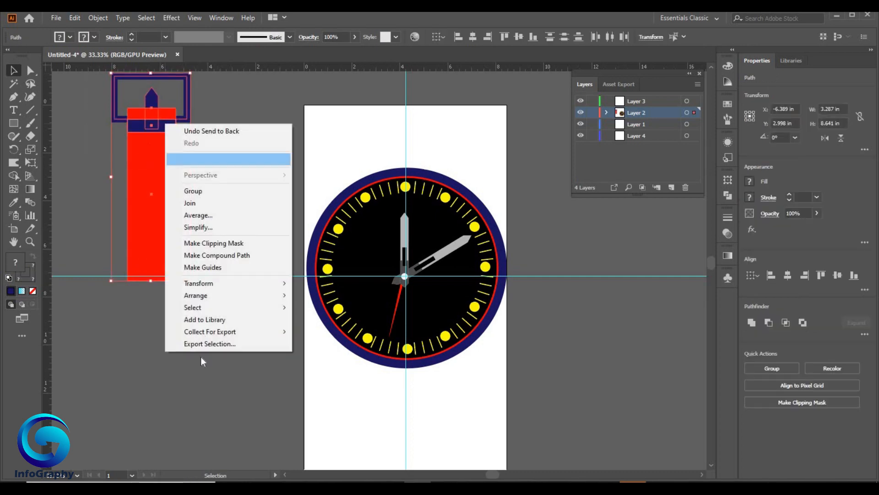
click(215, 190)
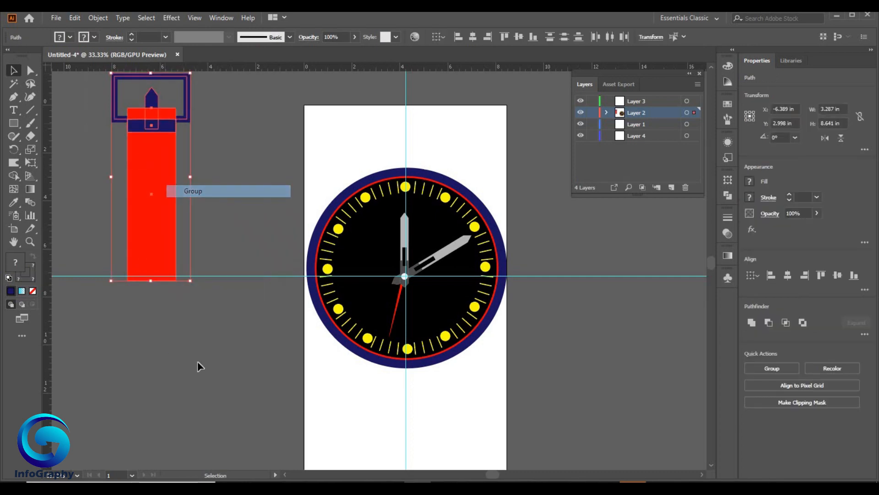
click(341, 220)
drag(140, 198, 199, 189)
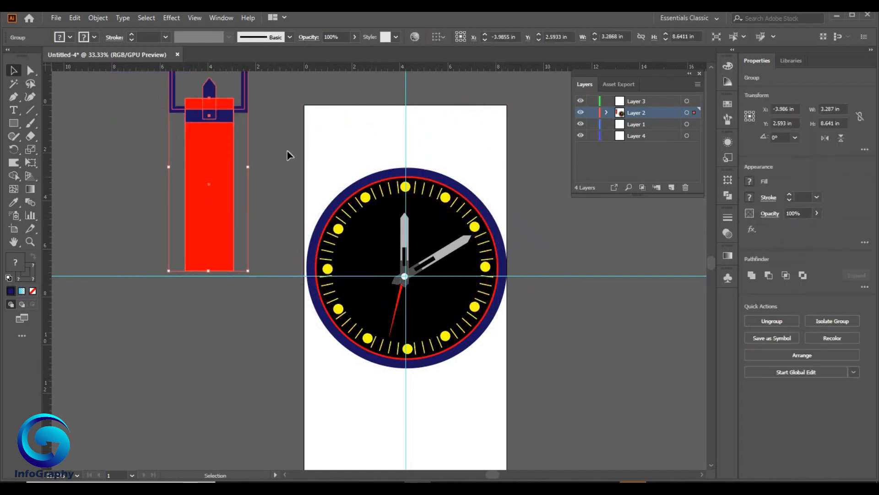
click(165, 133)
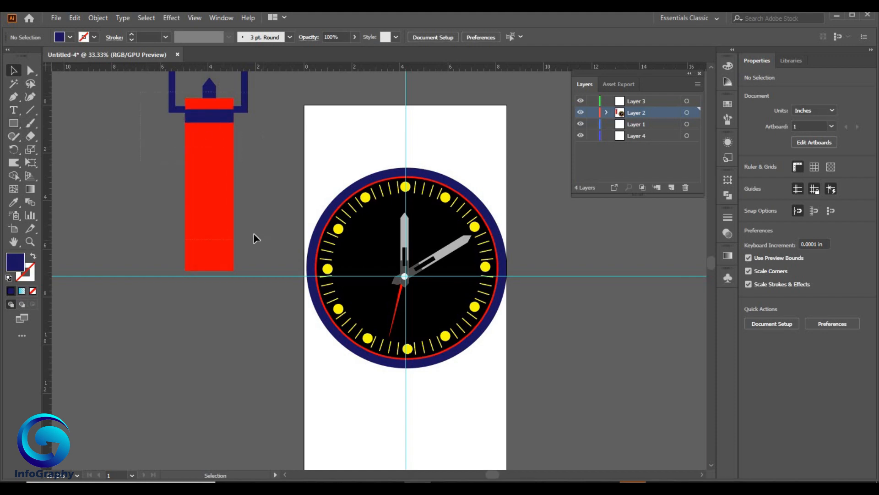
Ungroup the strap parts and place a copy of the red strap rectangle below and to the left of the original
click(206, 138)
right_click(207, 134)
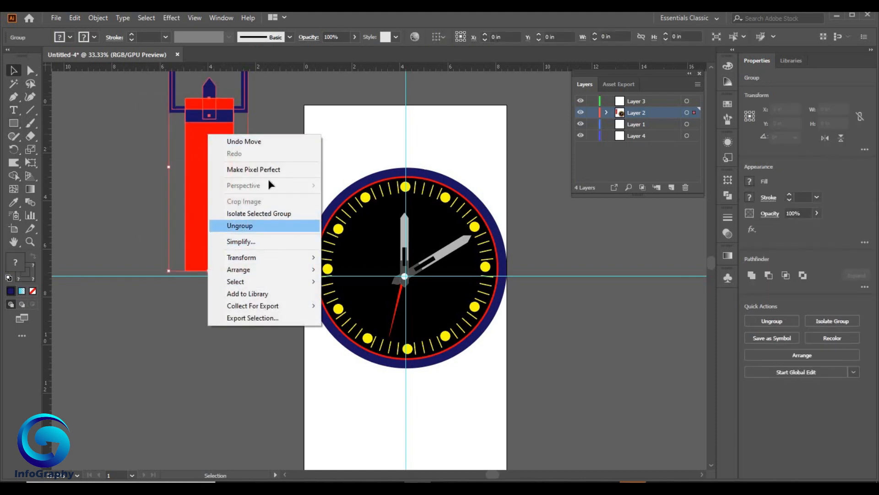
click(239, 225)
click(216, 207)
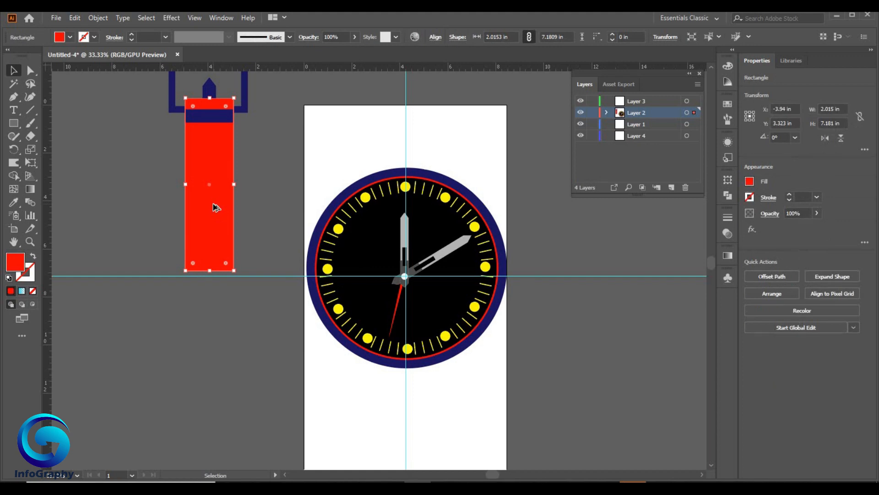
drag(216, 207, 130, 324)
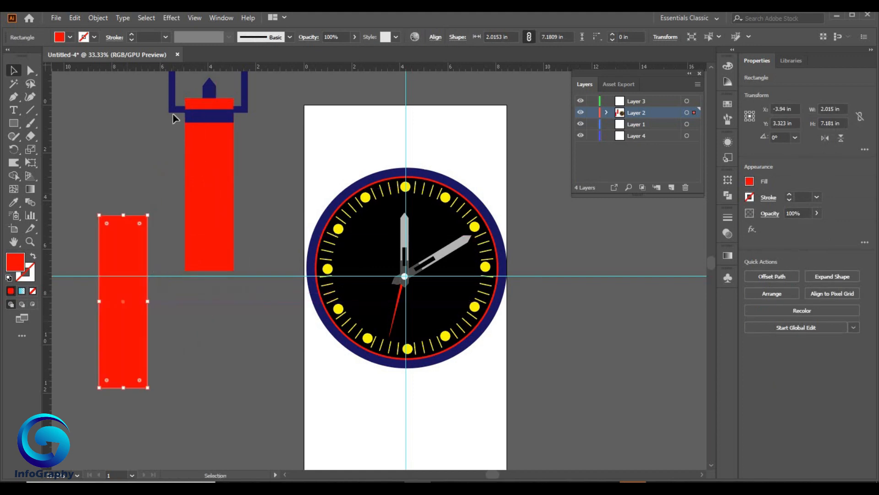
Regroup the original strap with its band, buckle frame and pin, leaving out the copied rectangle
click(192, 138)
right_click(186, 122)
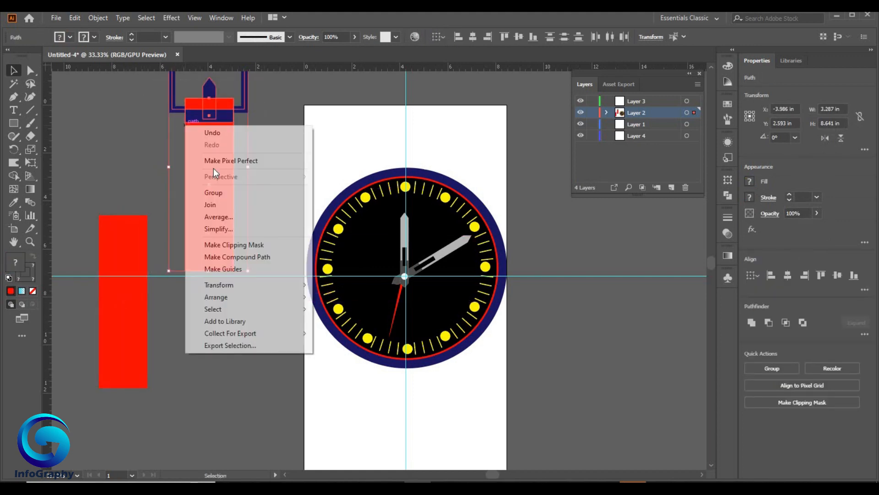
click(254, 193)
click(225, 369)
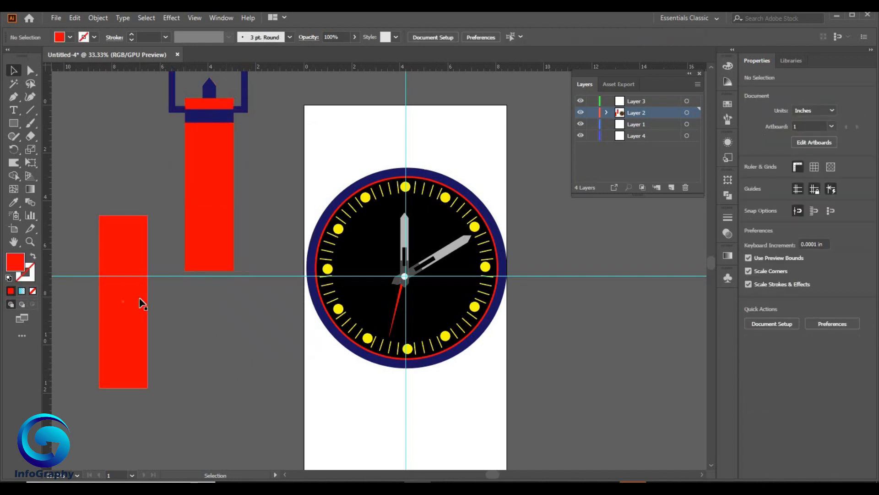
Move the copied red rectangle up beside the buckle strap and pull a new mid-point on its bottom edge down into a pointed tip
drag(126, 265, 122, 170)
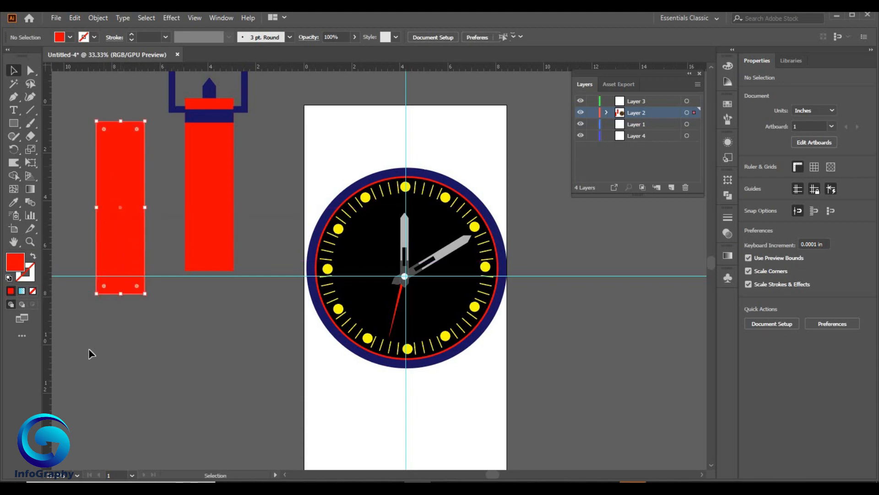
click(123, 297)
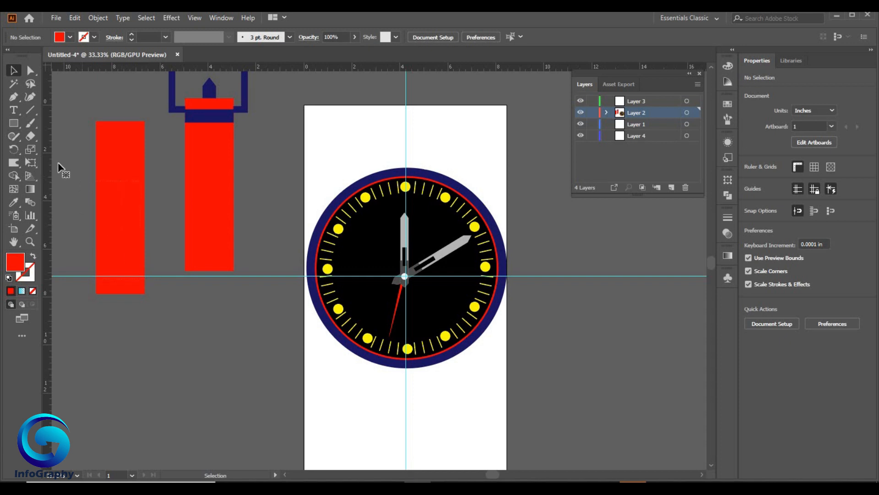
drag(59, 167, 107, 192)
click(13, 97)
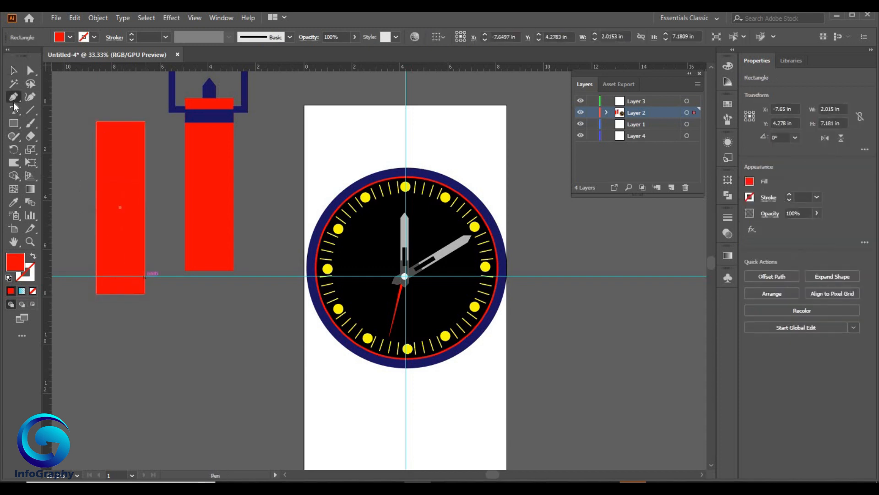
click(120, 293)
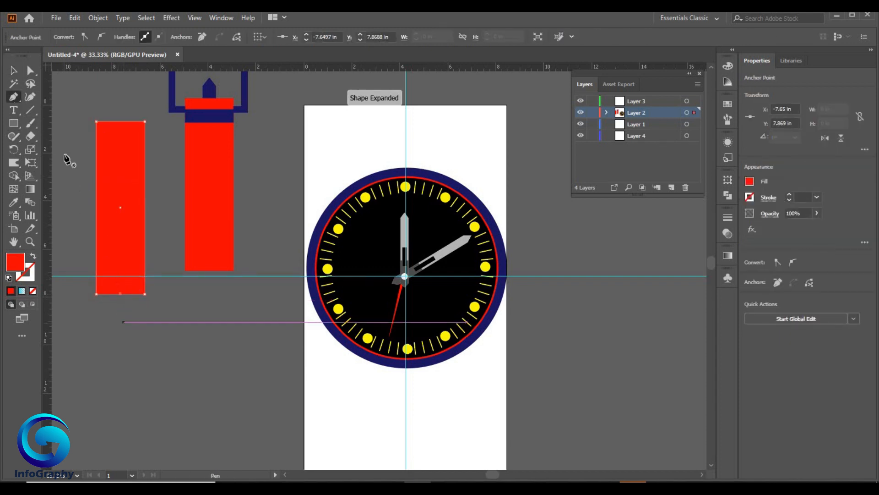
key(a)
drag(120, 293, 120, 331)
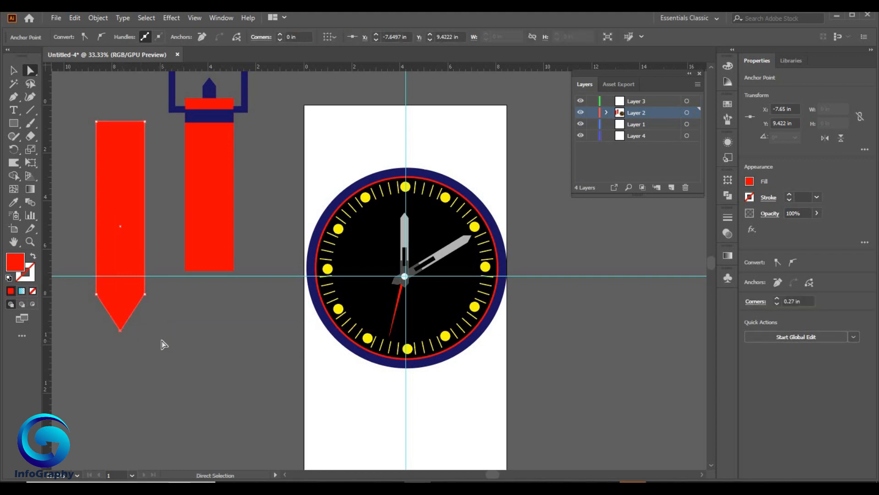
click(161, 341)
click(13, 70)
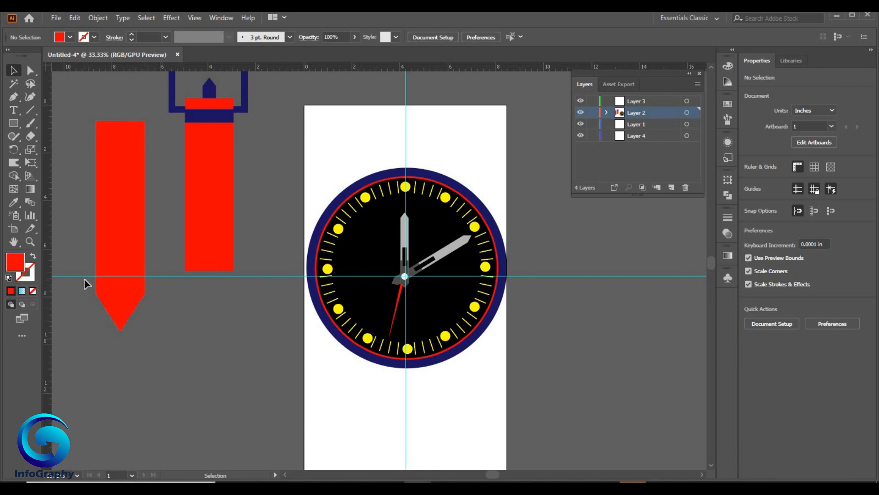
shift+click(103, 303)
shift+click(125, 268)
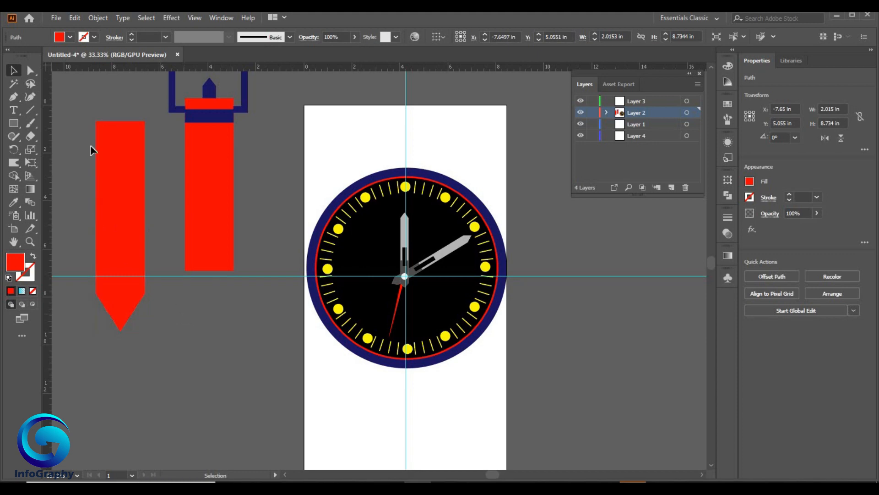
click(128, 261)
click(191, 353)
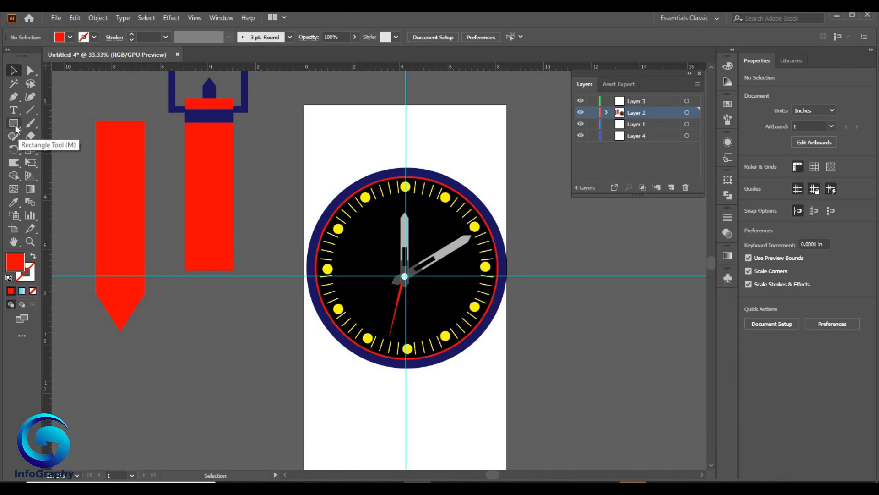
Draw a circle about 0.48 in across below the buckle strap and fill it with dark brown
click(15, 124)
click(40, 149)
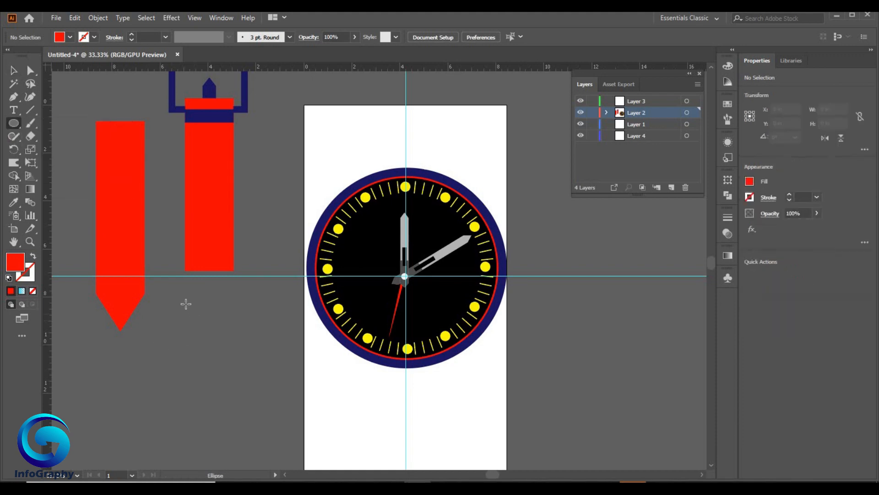
drag(185, 304, 190, 316)
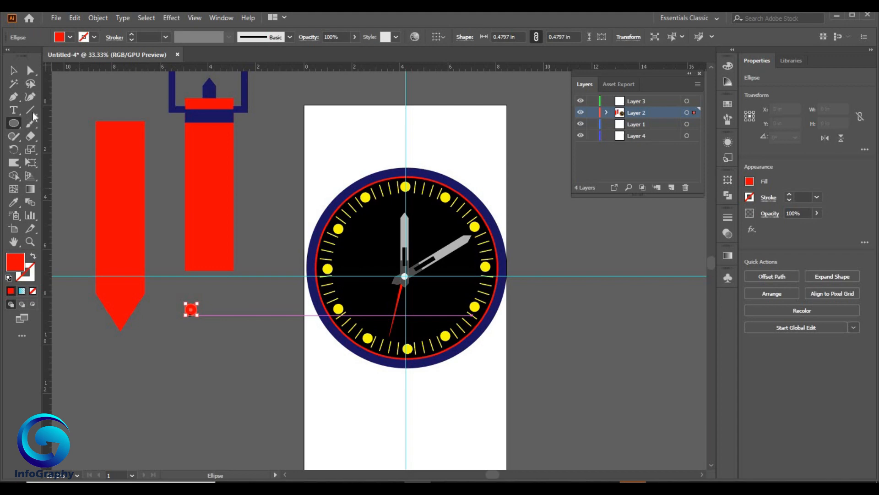
click(69, 37)
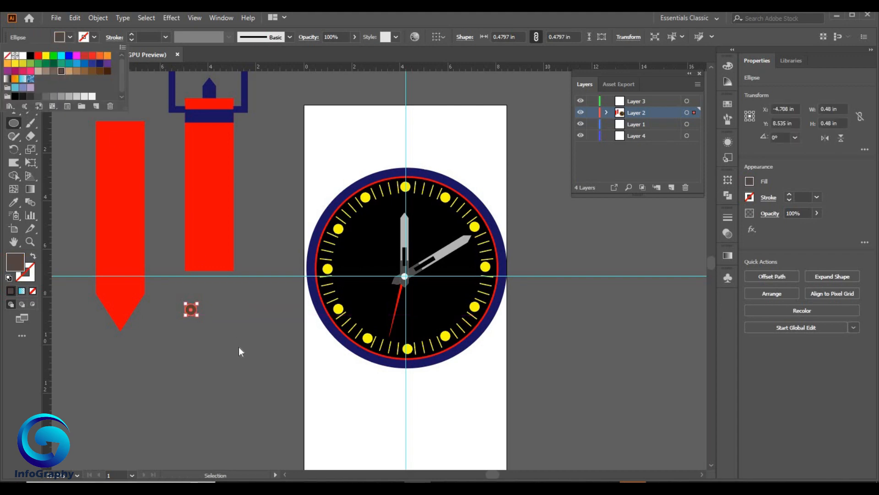
key(Escape)
key(v)
click(190, 314)
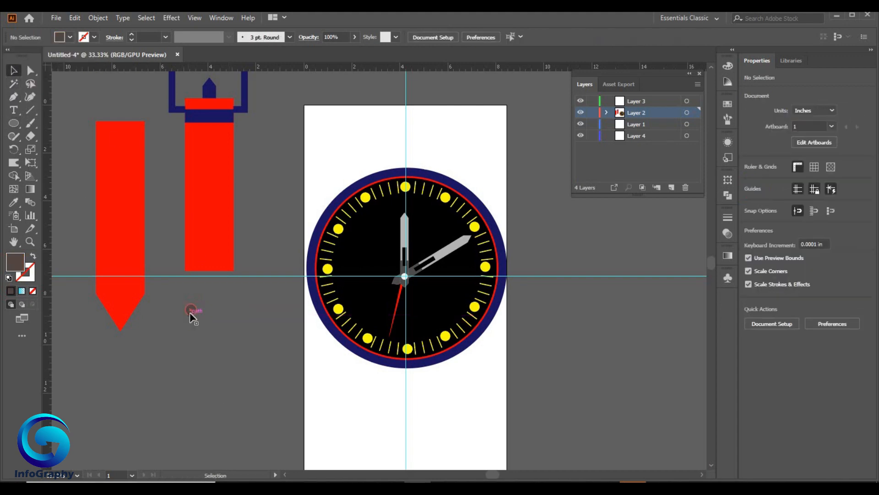
Centre the small circle on the pointed strap's upper part and repeat copies downward to make a column of five evenly spaced circles
drag(192, 316, 121, 185)
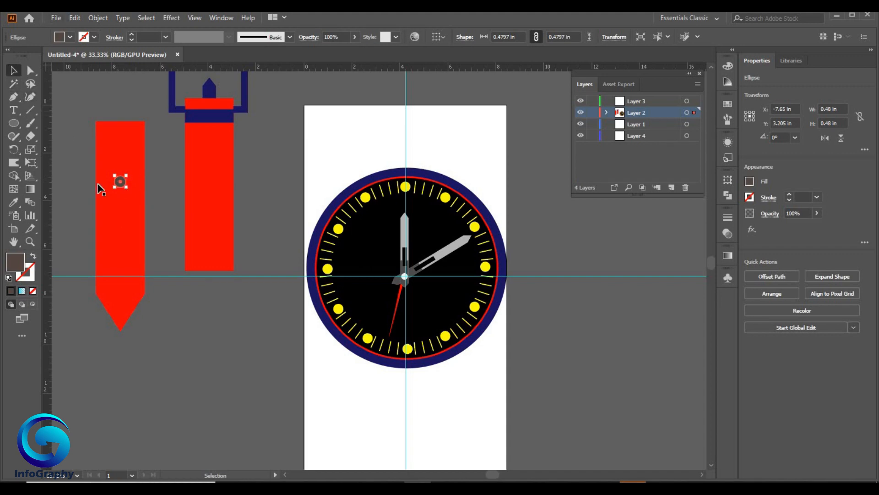
click(98, 188)
drag(122, 184, 119, 202)
key(ctrl+d)
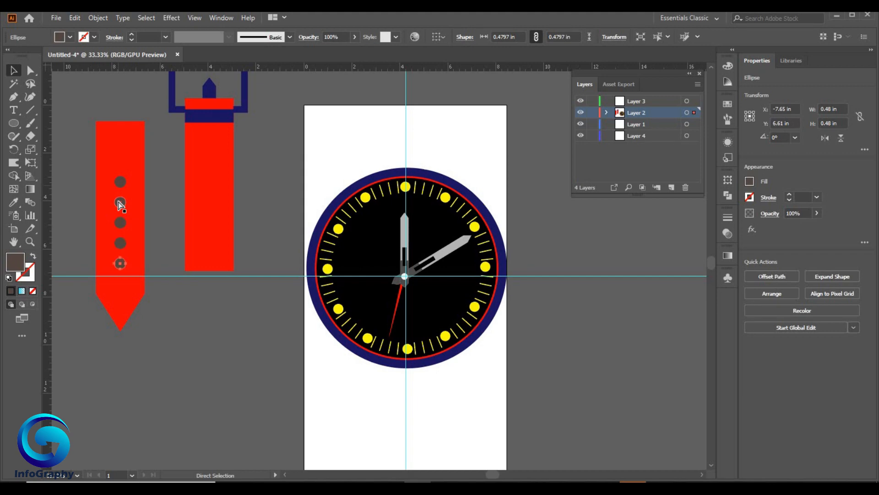
key(v)
click(80, 131)
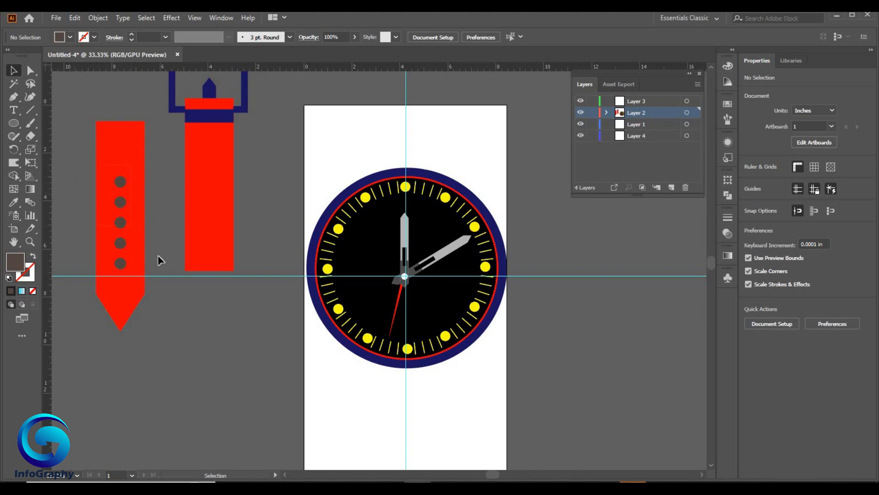
Cut the five circles out of the pointed strap as holes with Shape Builder, and move the strap down toward the buckle strap
click(137, 229)
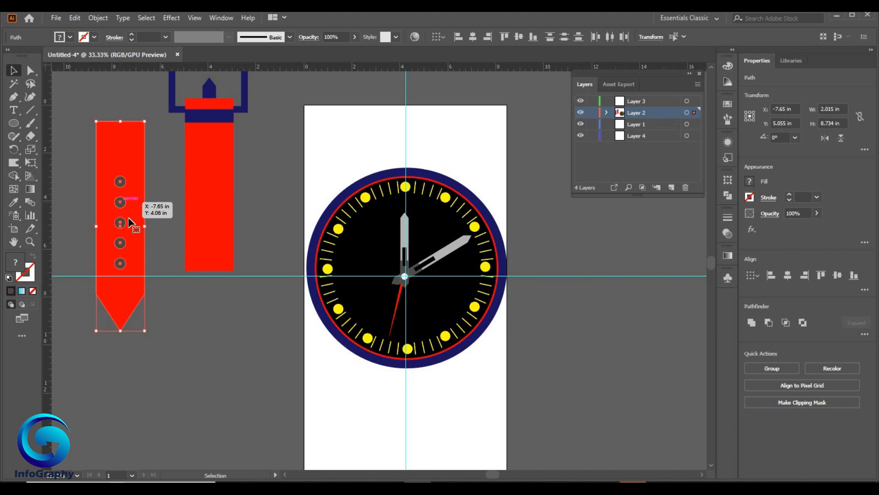
click(865, 334)
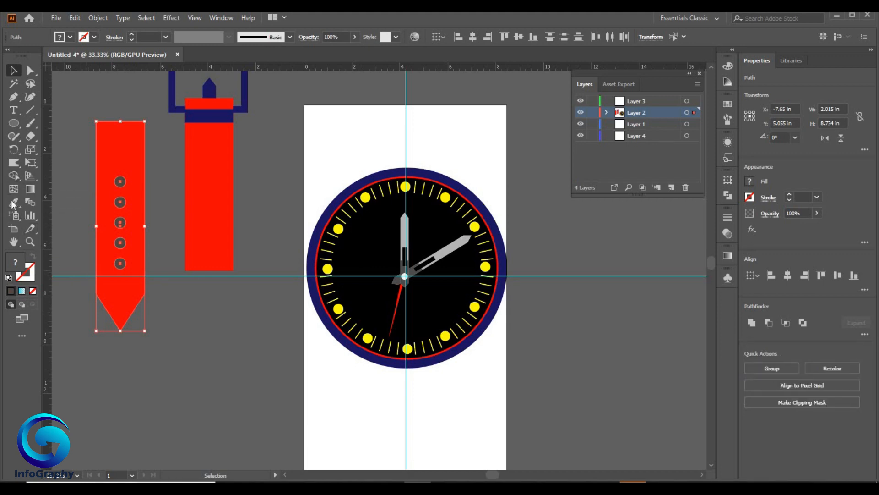
click(13, 179)
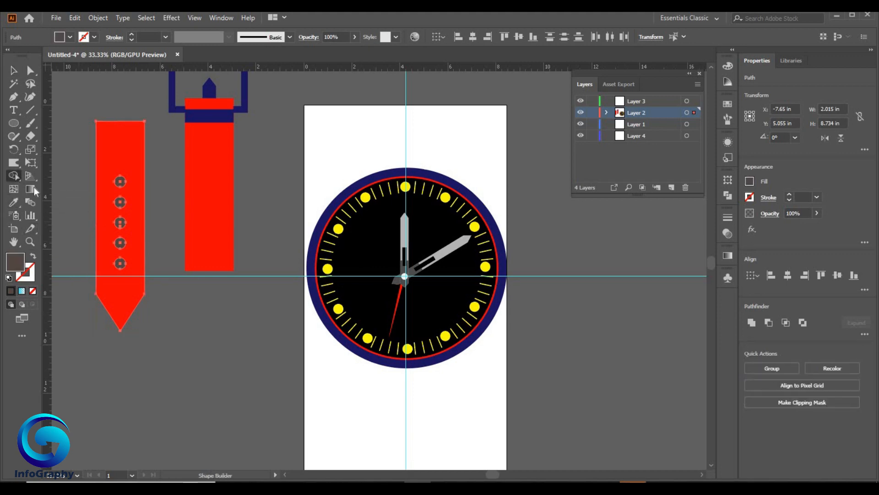
click(120, 264)
click(120, 243)
click(120, 222)
click(120, 202)
click(122, 185)
key(v)
click(64, 106)
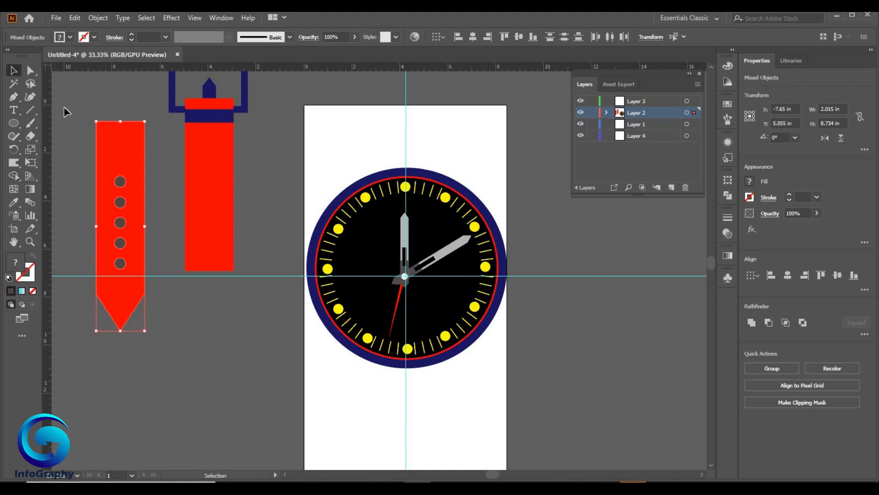
drag(123, 154, 130, 284)
click(129, 284)
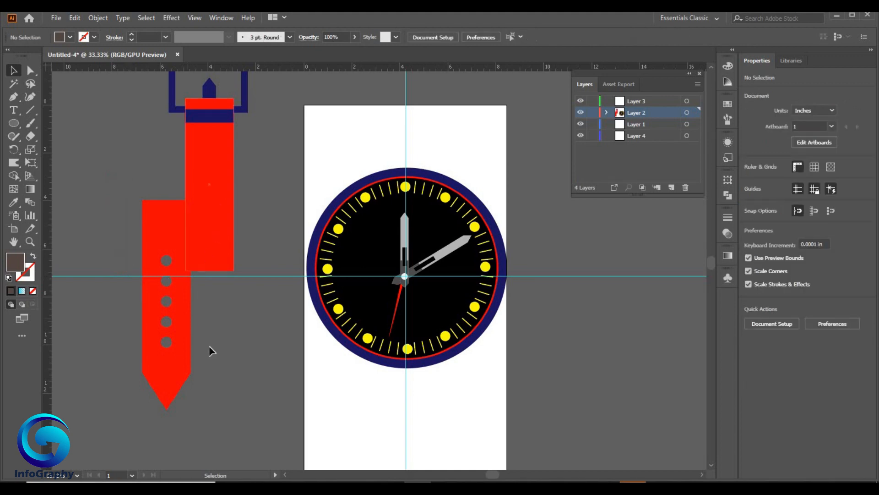
Scale the grouped watch face down proportionally to about 4.43 in across
click(440, 225)
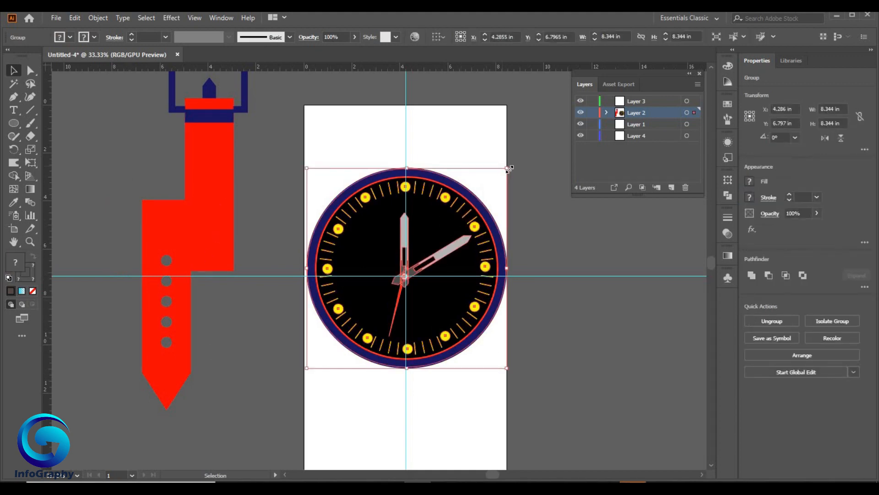
drag(508, 167, 412, 261)
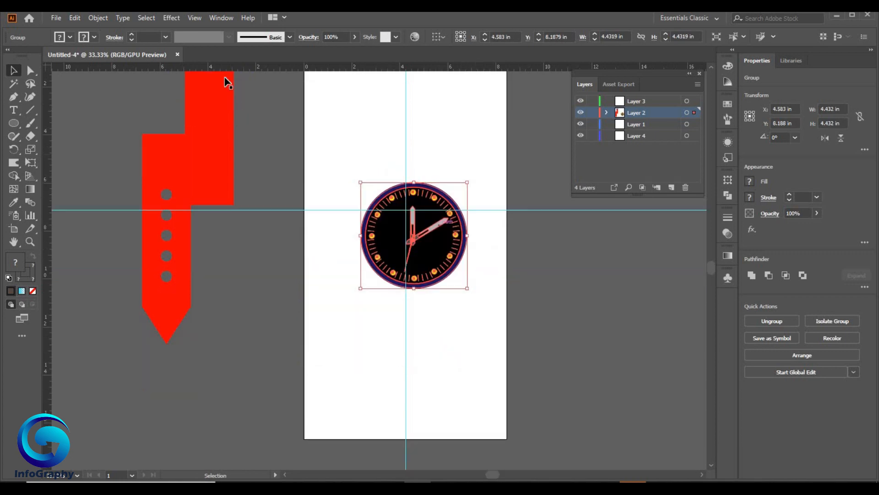
Scale the buckle strap group down to about 1.78 in wide and place it over the upper part of the watch face
drag(229, 79, 302, 204)
drag(320, 124, 284, 220)
click(308, 285)
drag(269, 290, 409, 182)
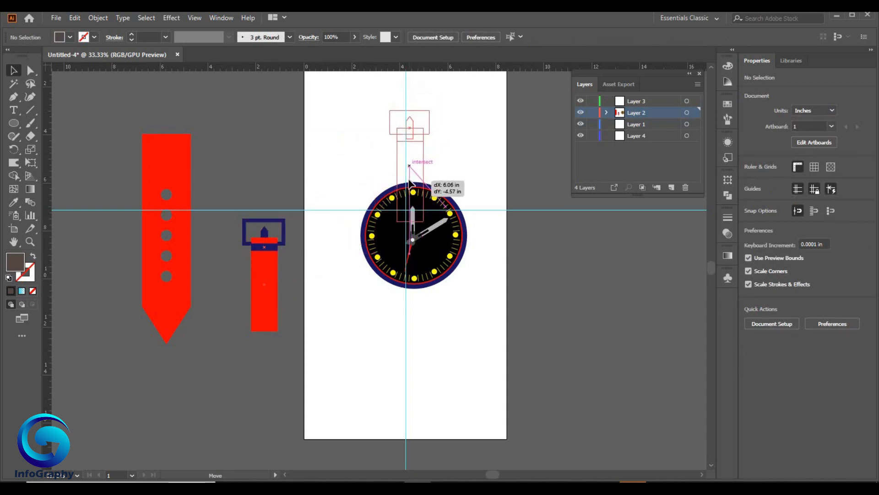
drag(405, 191, 406, 191)
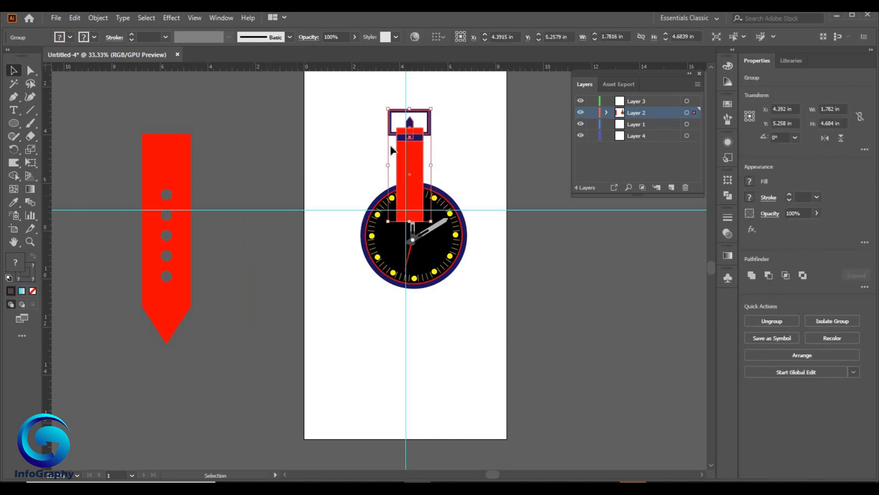
Scale the pointed strap down to about 1.25 by 5.41 in and place it over the lower part of the watch face
drag(174, 164, 424, 276)
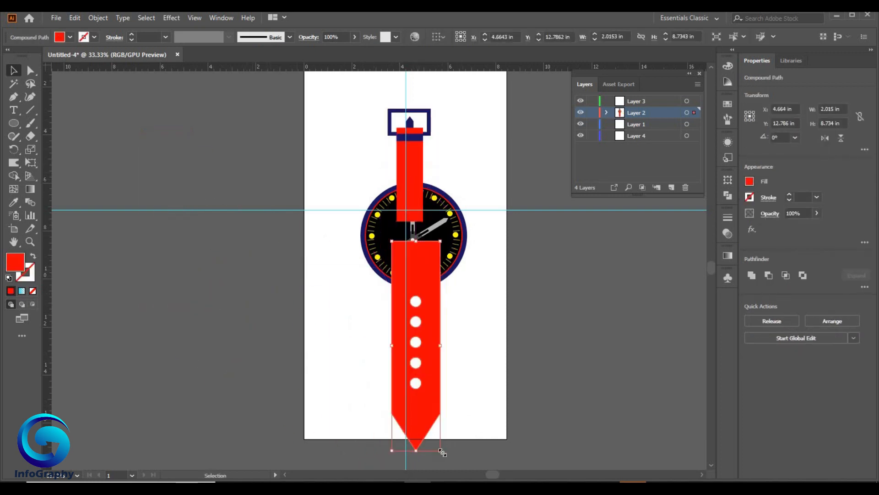
drag(442, 453, 422, 370)
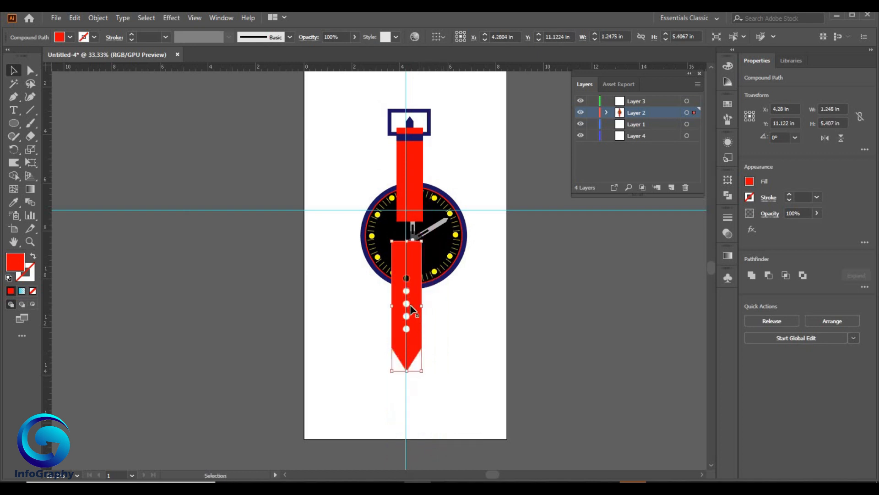
drag(416, 314, 427, 333)
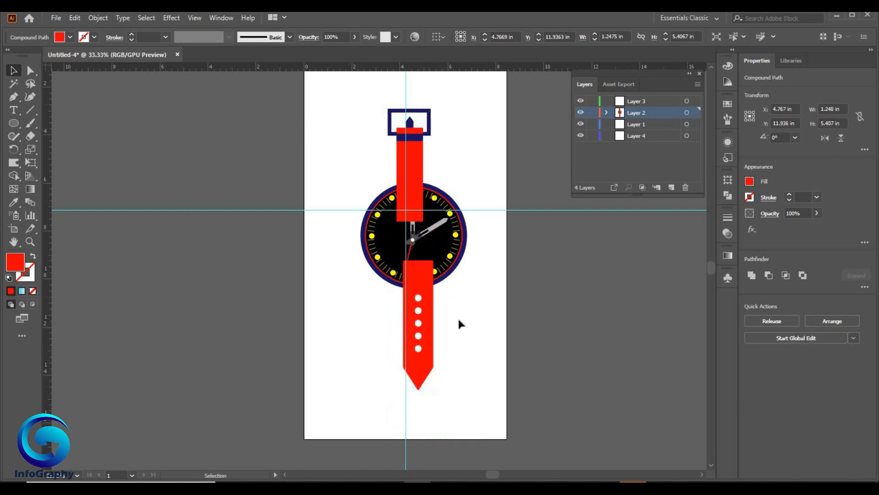
click(479, 360)
Align the watch face and both strap parts to a common horizontal centre
key(ctrl+a)
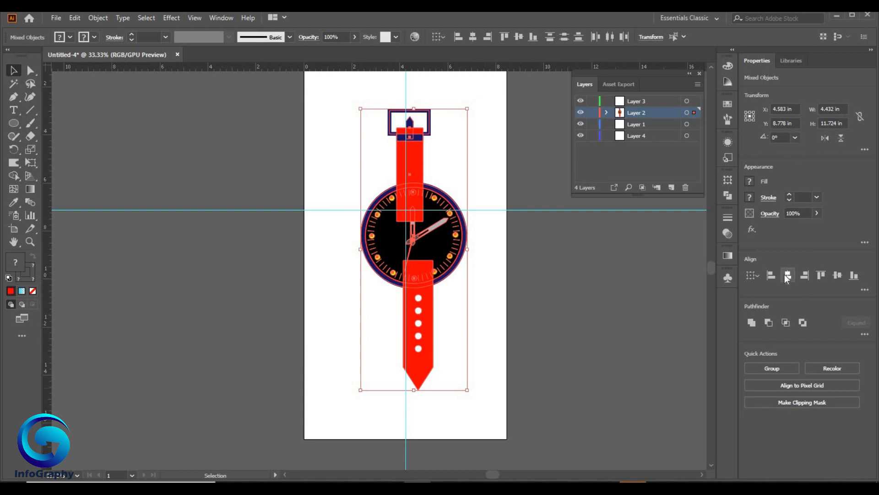
click(788, 275)
click(479, 224)
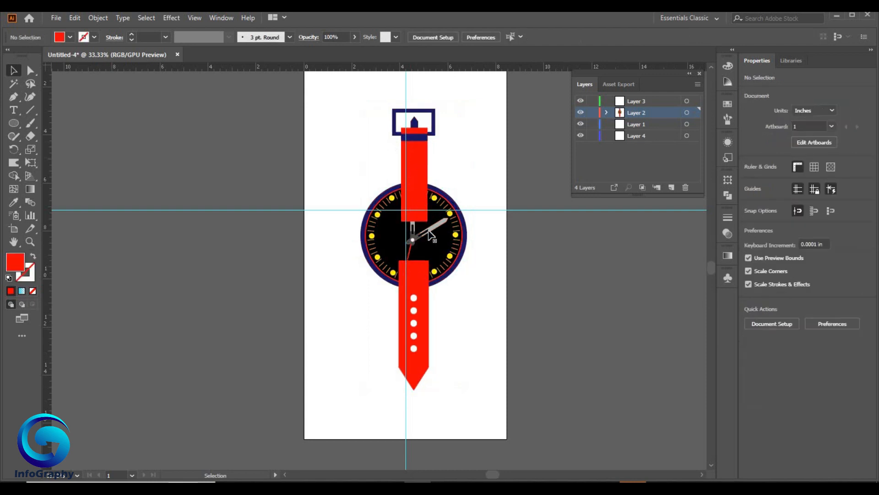
Bring the watch face to the front, above both strap parts
click(443, 223)
right_click(444, 224)
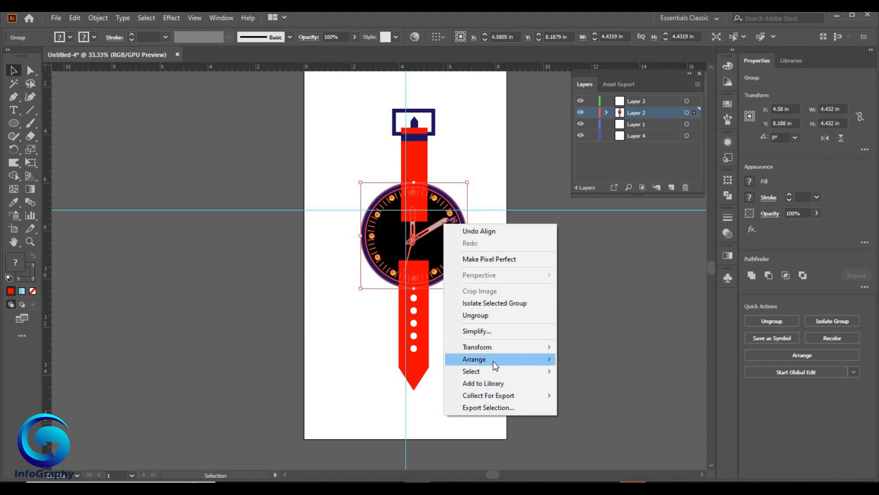
mouse_move(494, 361)
click(604, 359)
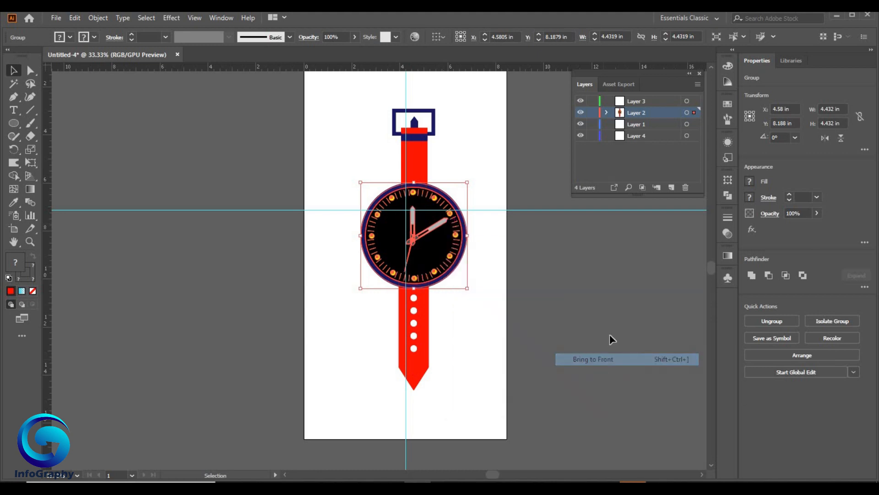
click(612, 290)
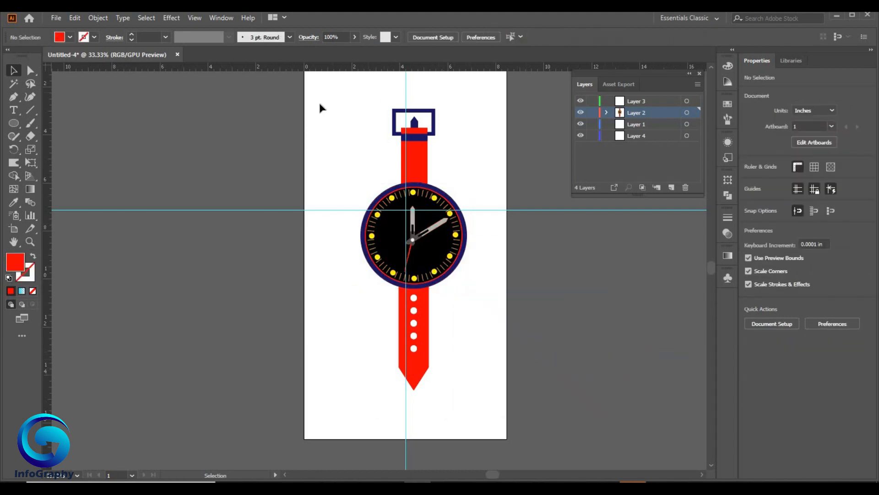
Group the watch face with both strap parts
drag(320, 89, 391, 317)
right_click(415, 189)
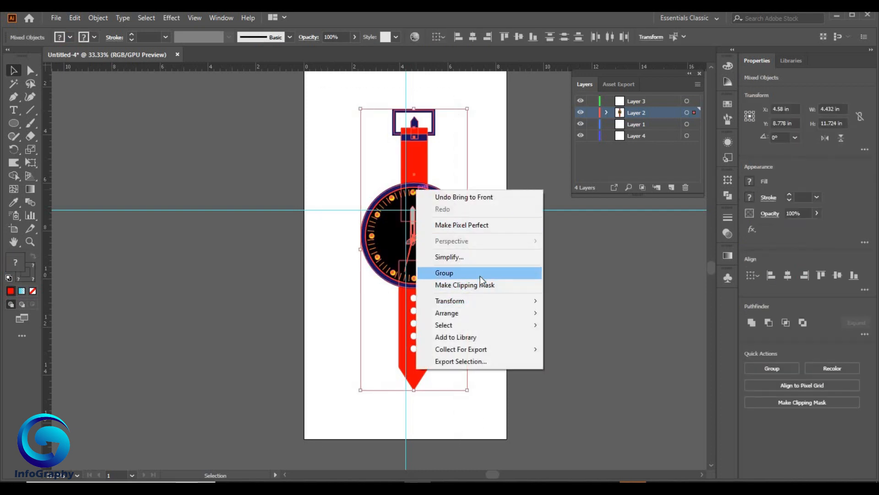
click(480, 273)
click(471, 435)
scroll(471, 436, down, 3)
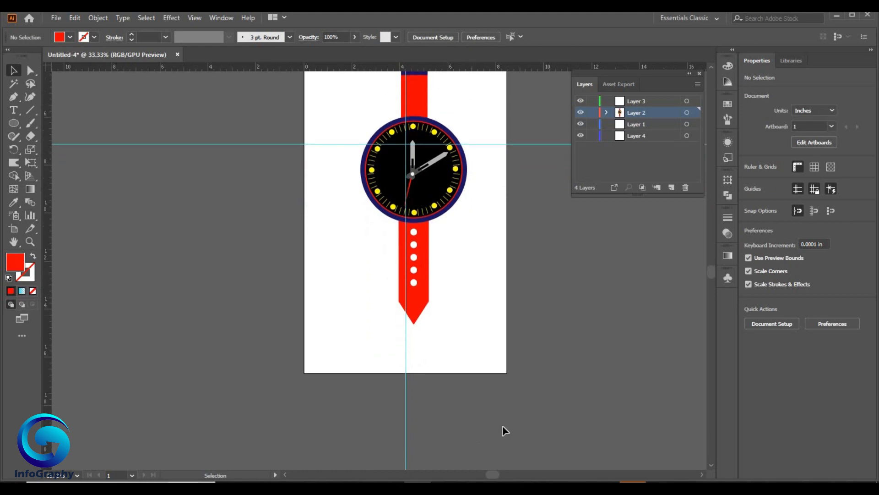
scroll(506, 425, down, 5)
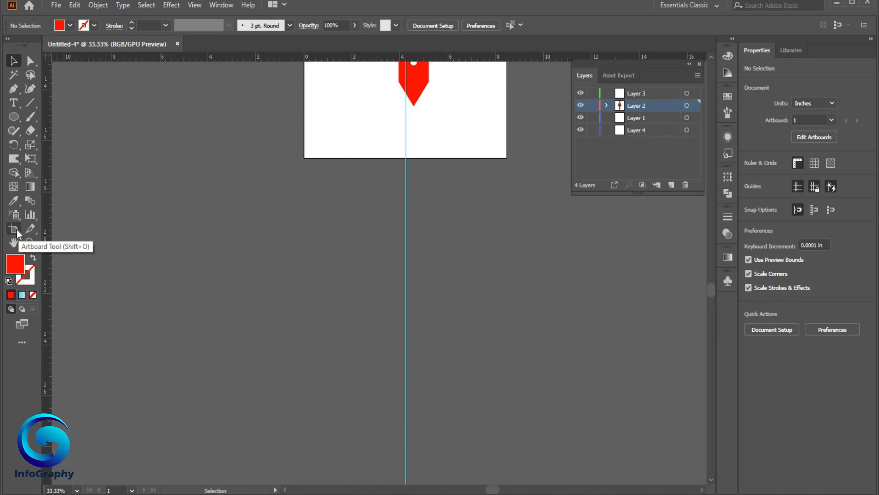
Add a second portrait artboard about 7.6 by 15 in, below and to the left of the existing artboard
click(14, 229)
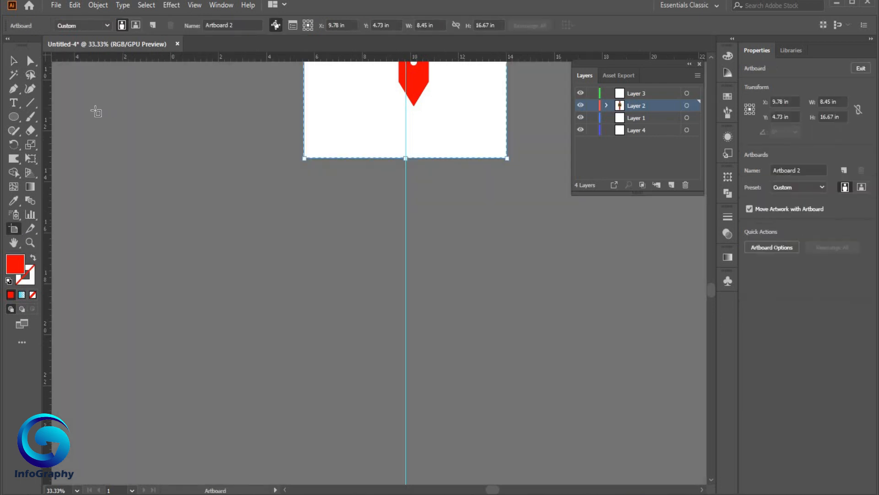
drag(94, 110, 278, 464)
key(Escape)
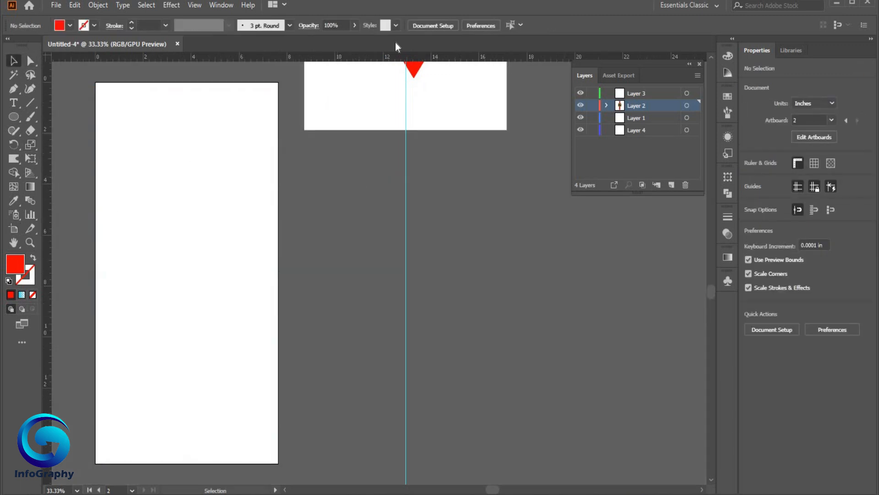
Draw a rectangle about 7.63 by 14.98 in covering the new artboard and fill it with the cyan-to-white gradient swatch
drag(14, 116, 71, 118)
drag(97, 82, 279, 464)
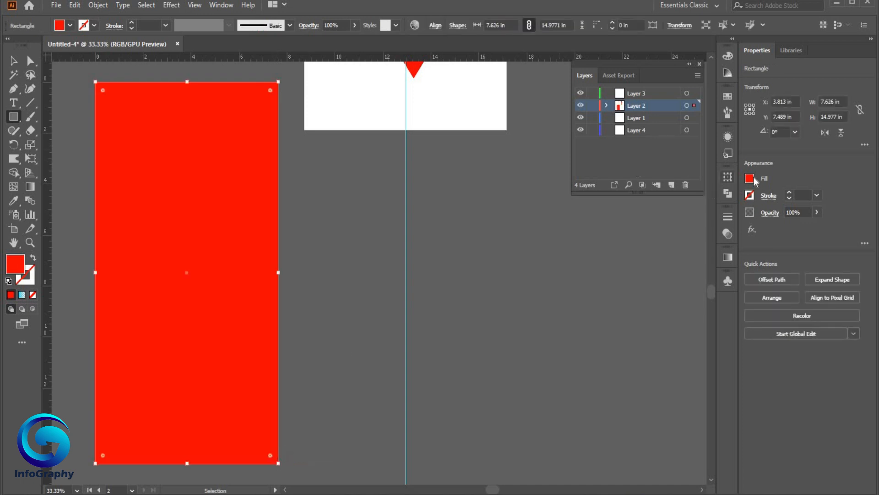
click(753, 180)
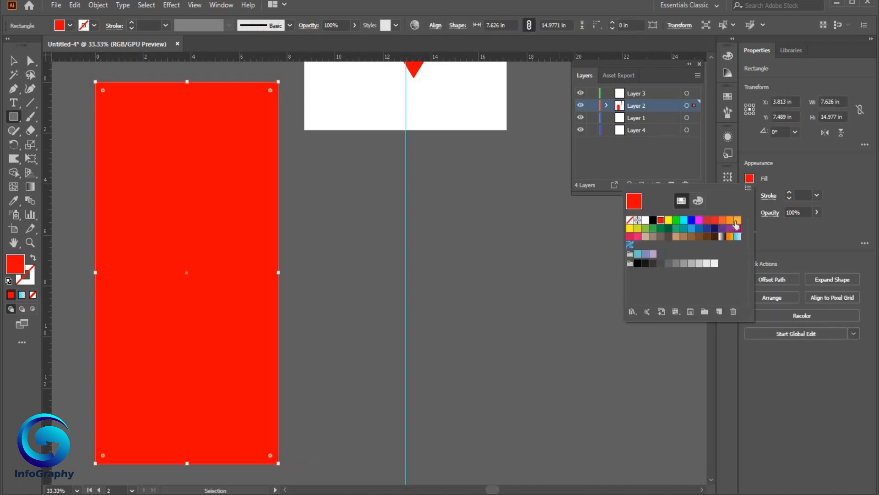
click(736, 236)
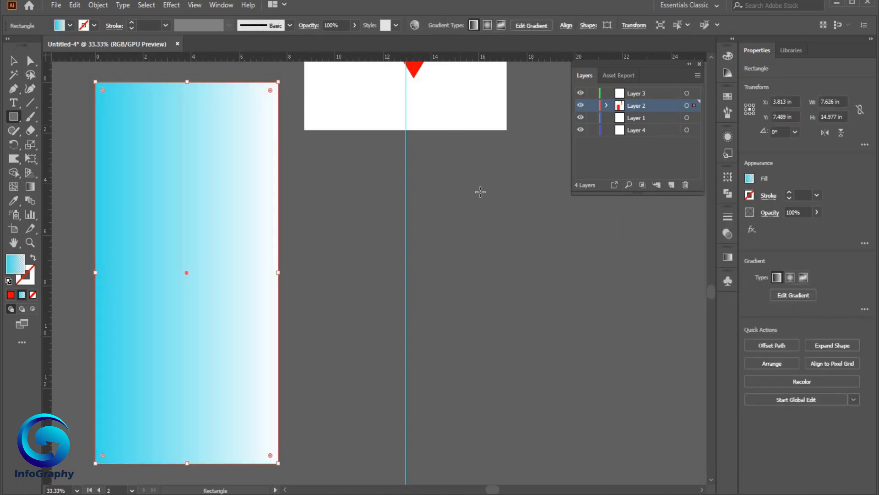
Move the grouped watch from the first artboard onto the gradient rectangle and bring it to the front
scroll(481, 191, up, 3)
key(v)
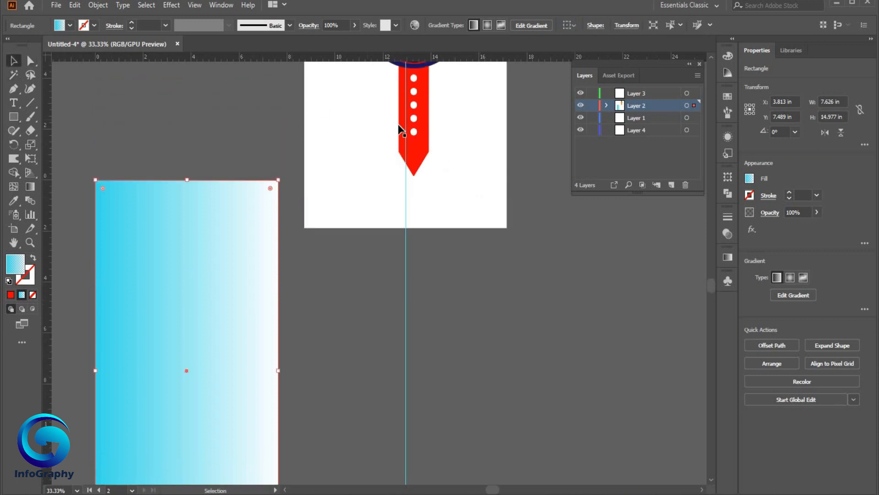
drag(423, 101, 484, 338)
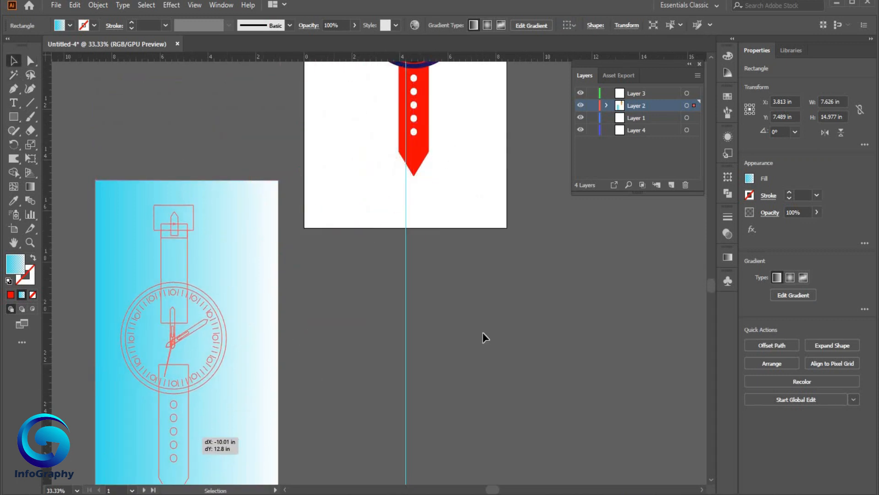
scroll(414, 337, down, 5)
right_click(173, 175)
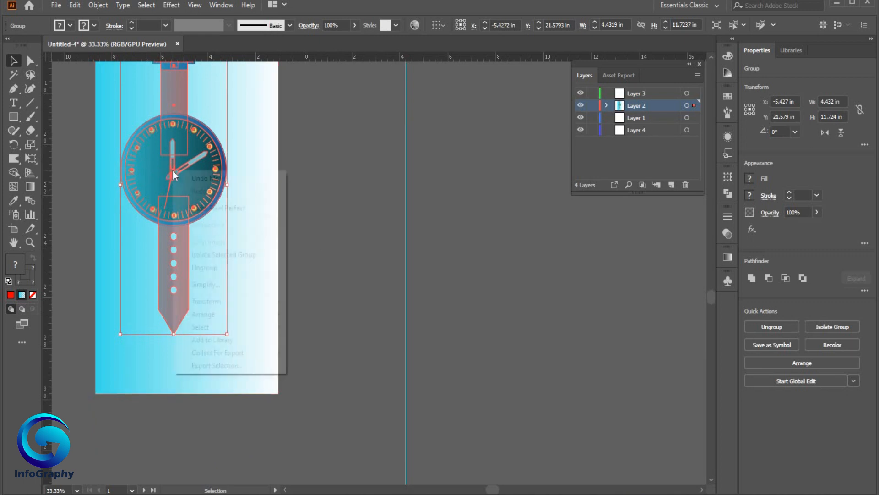
mouse_move(222, 315)
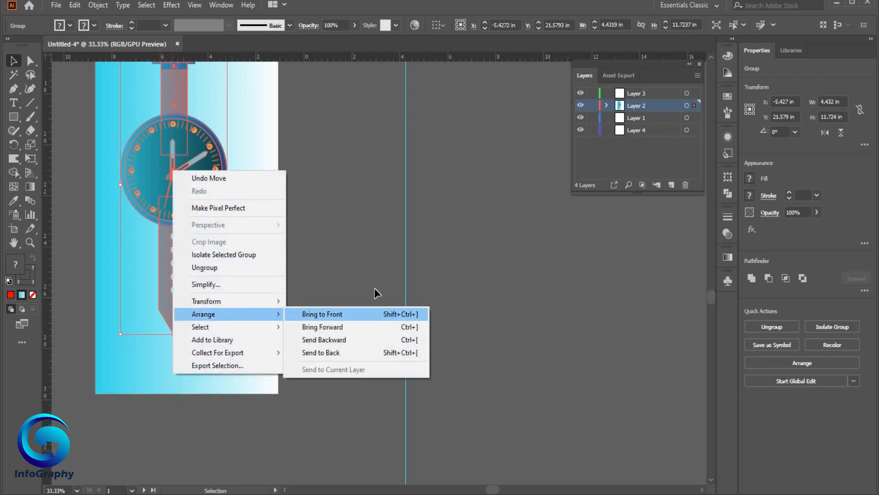
click(373, 313)
Centre the watch on the gradient background, enlarge it proportionally to nearly fill the artboard's height, and deselect it
scroll(386, 274, up, 3)
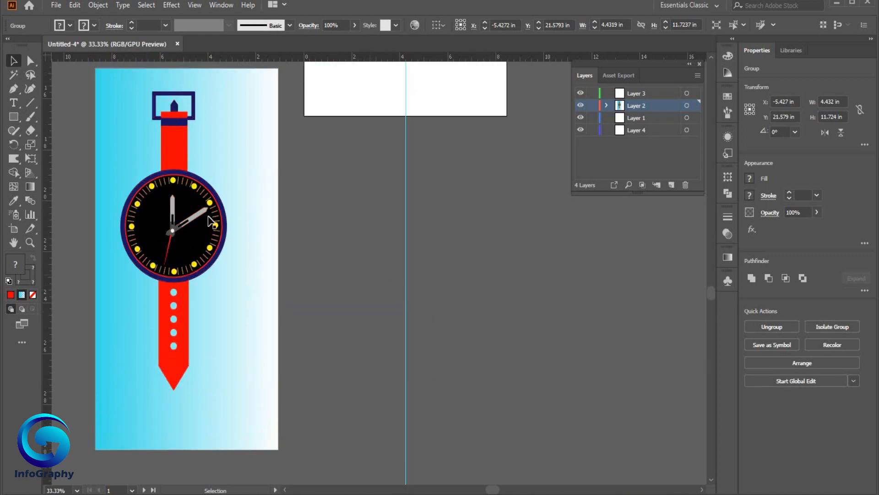
drag(210, 225, 227, 233)
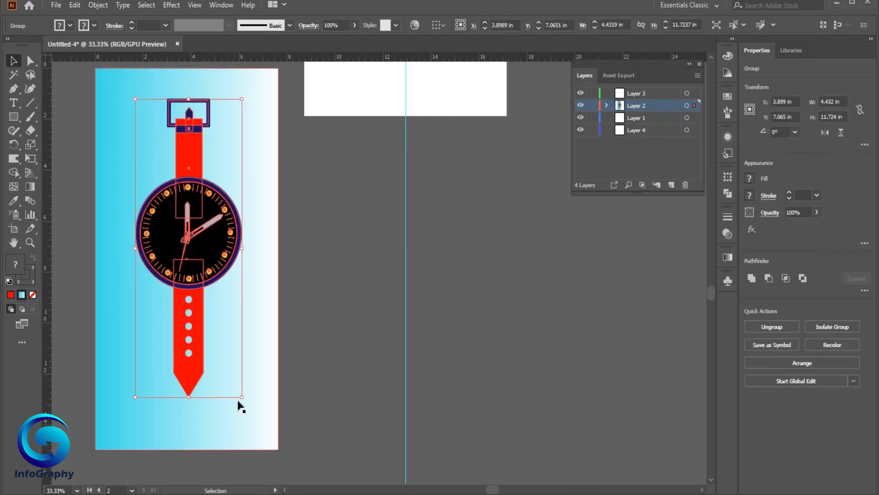
drag(251, 420, 258, 446)
key(ctrl+shift+a)
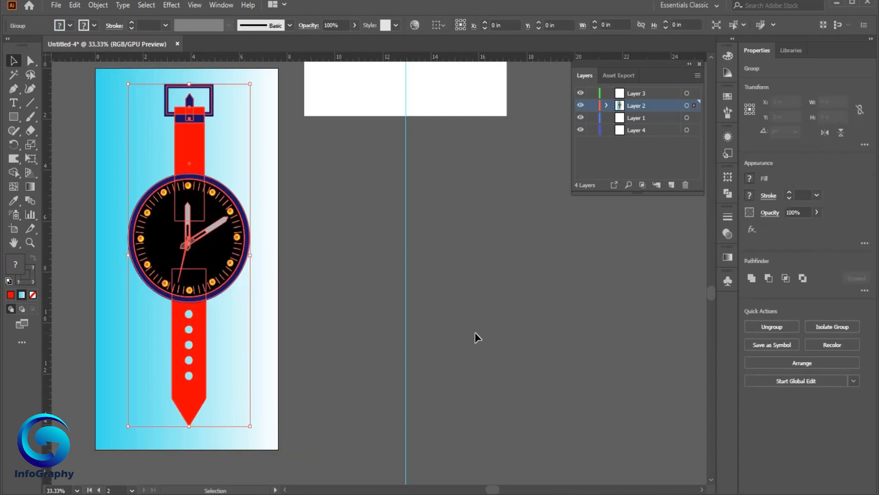
click(405, 348)
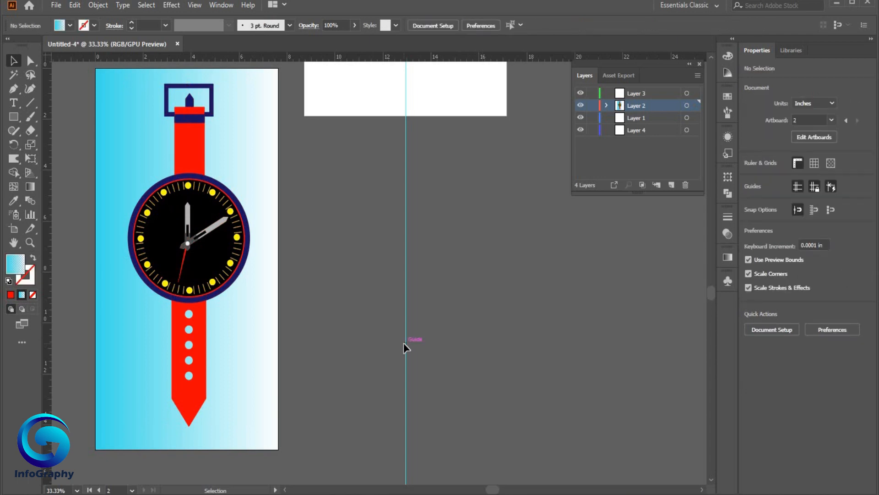